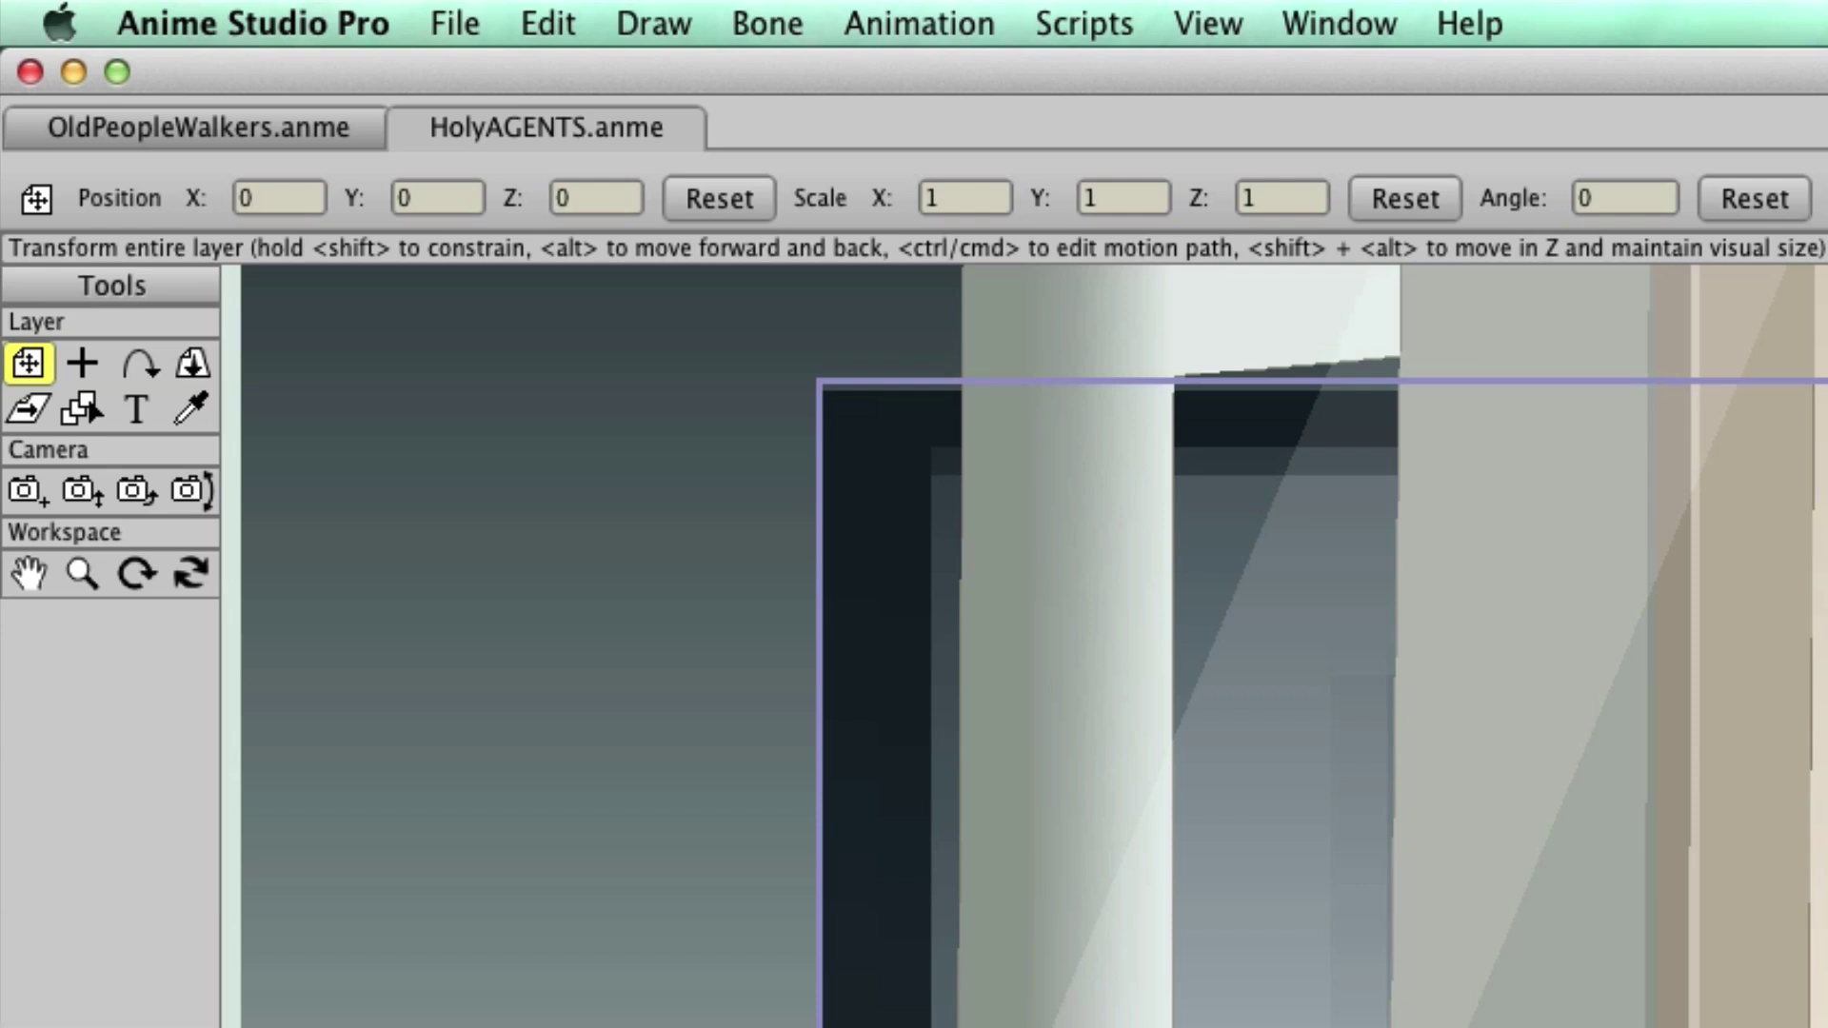
Switch back and forth between the OldPeopleWalkers and HolyAGENTS scene tabs
left_click(228, 137)
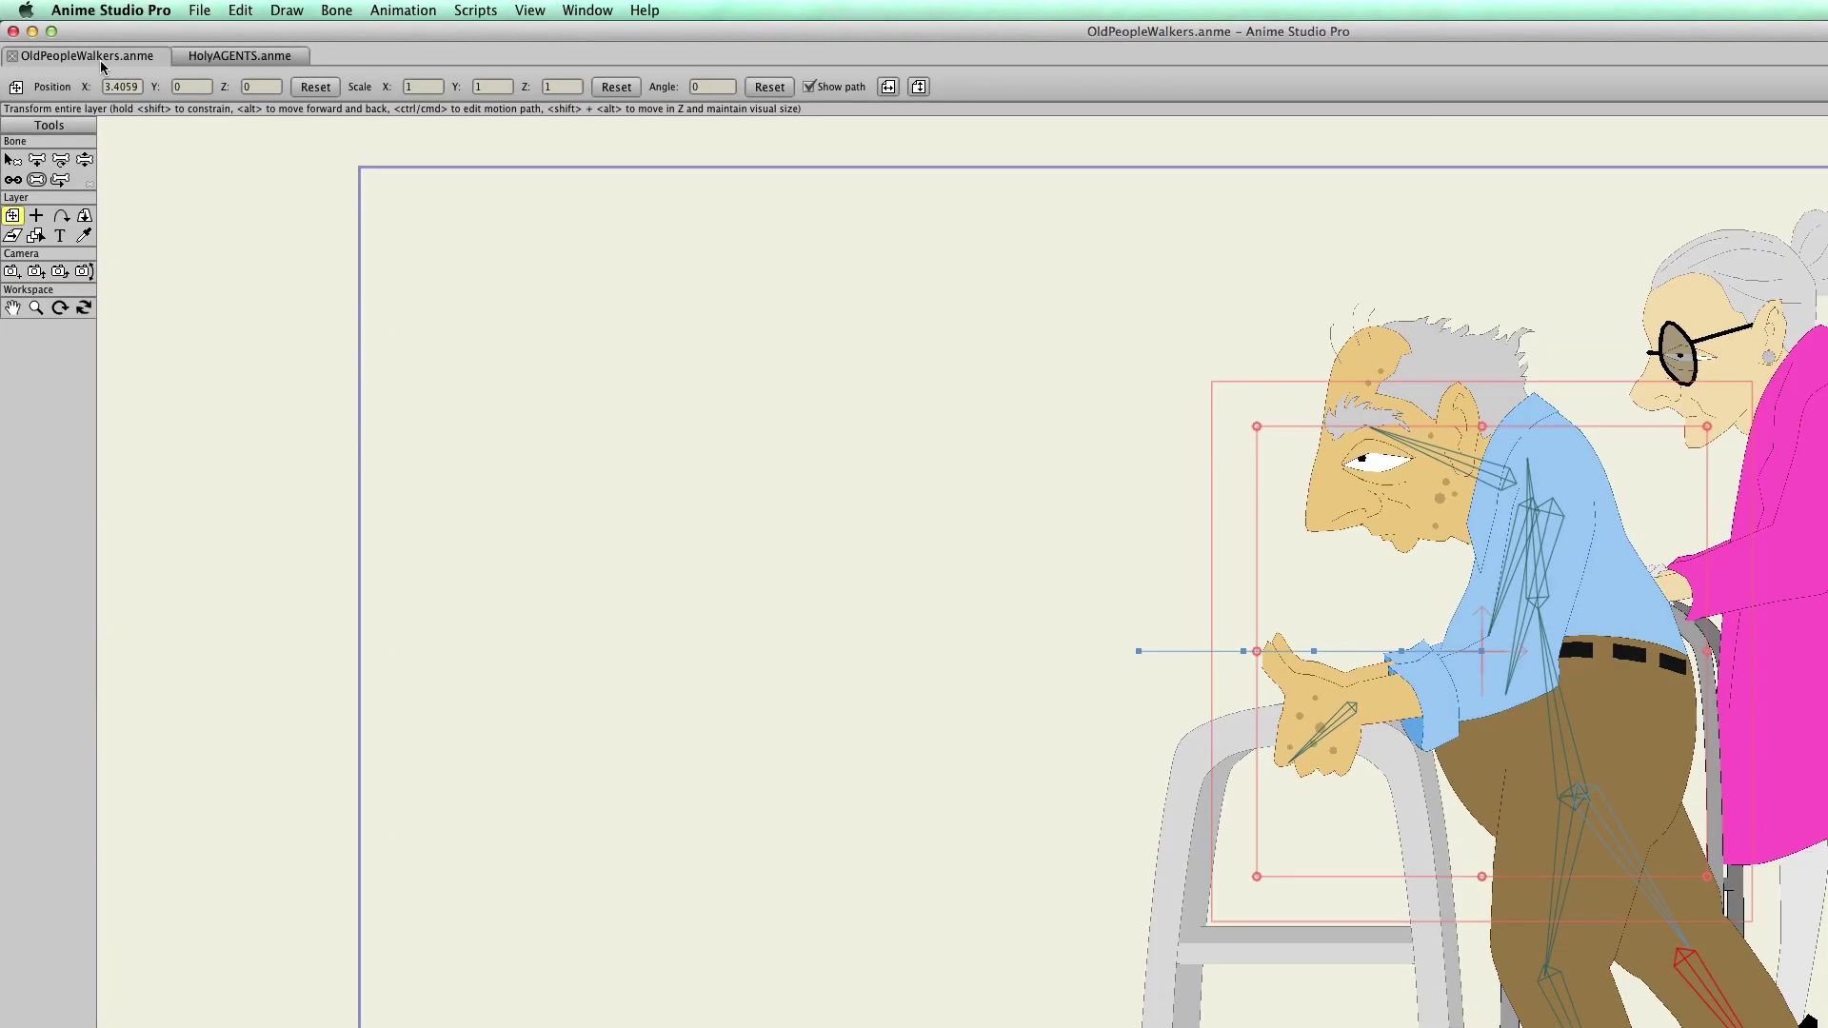
left_click(208, 56)
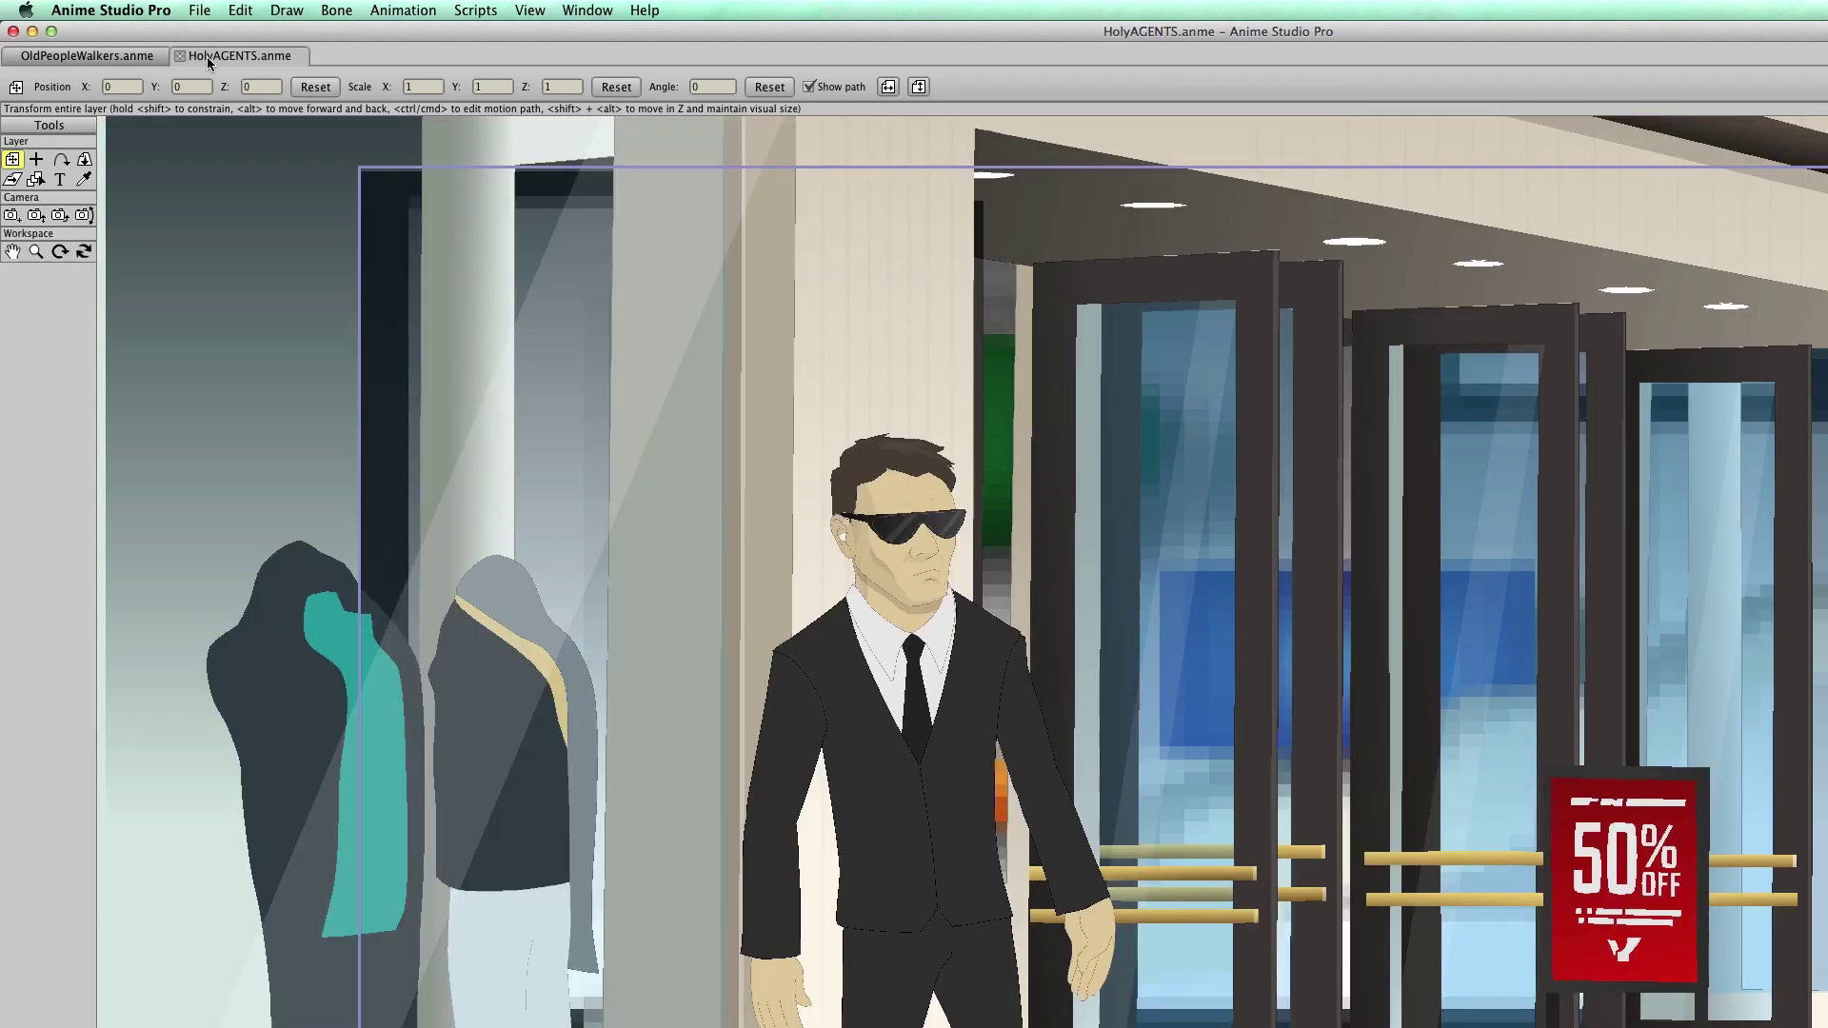
left_click(112, 55)
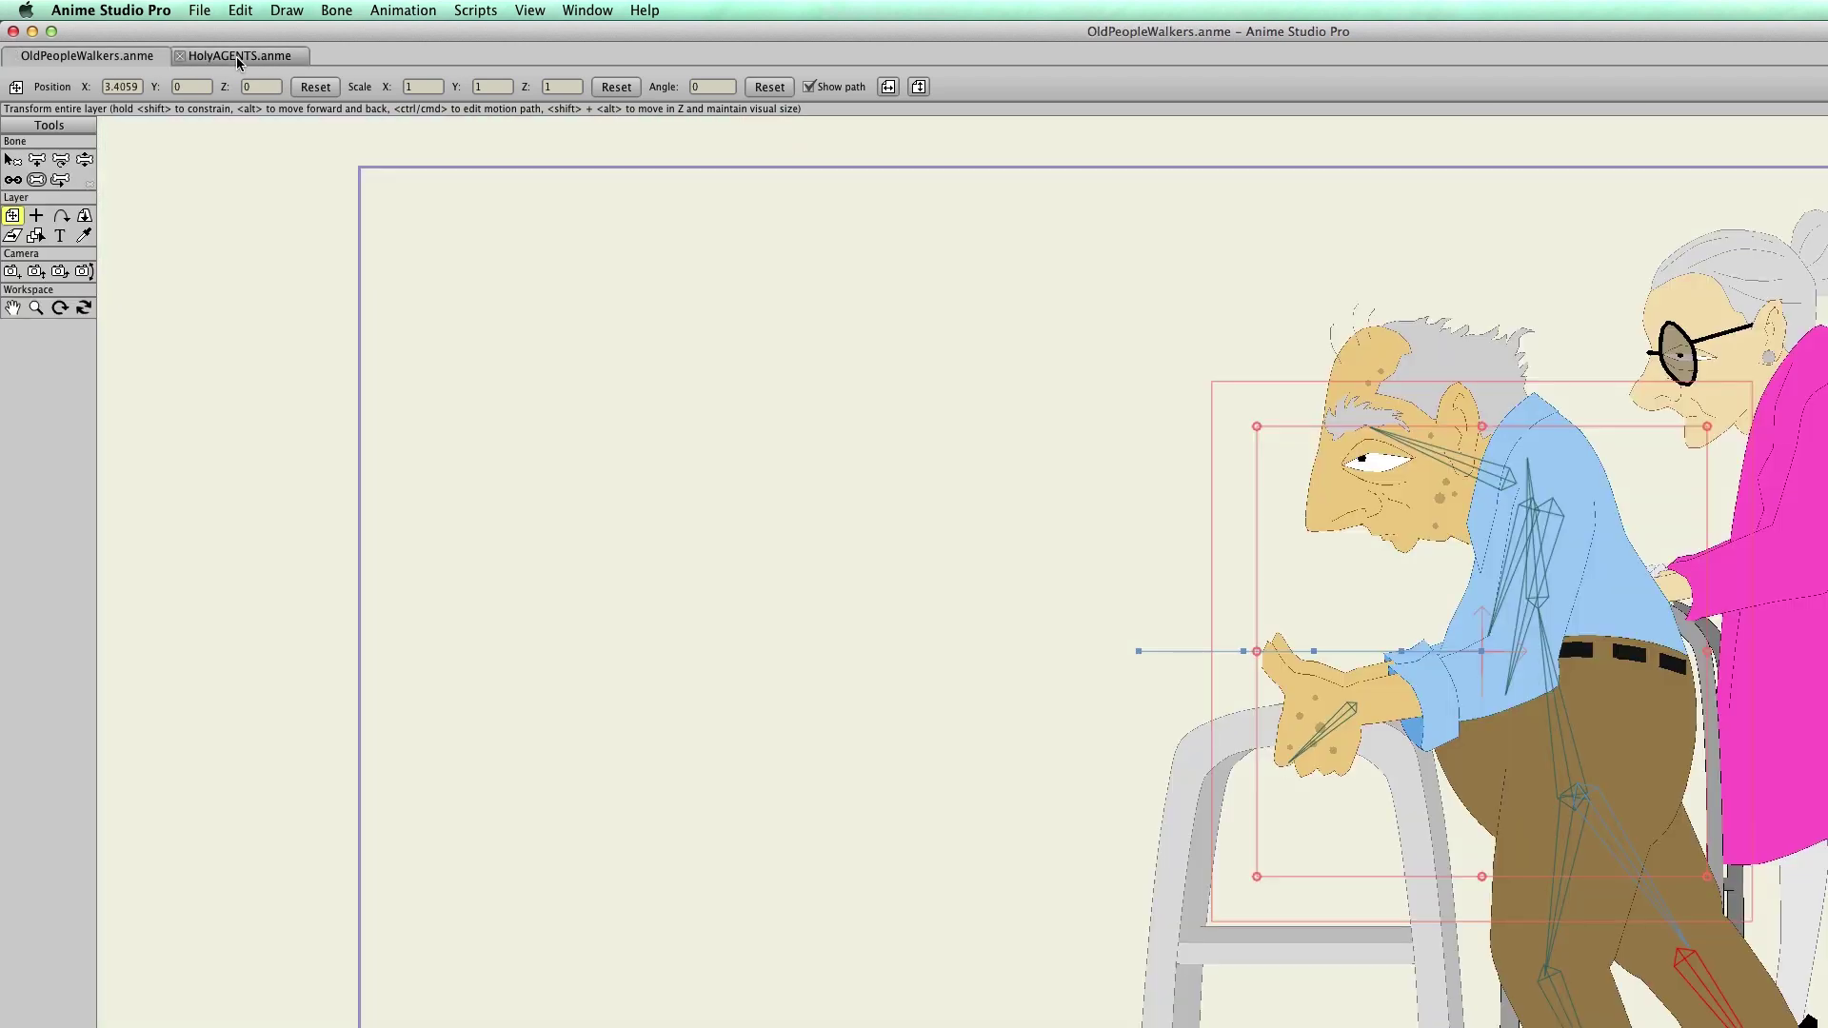
left_click(236, 55)
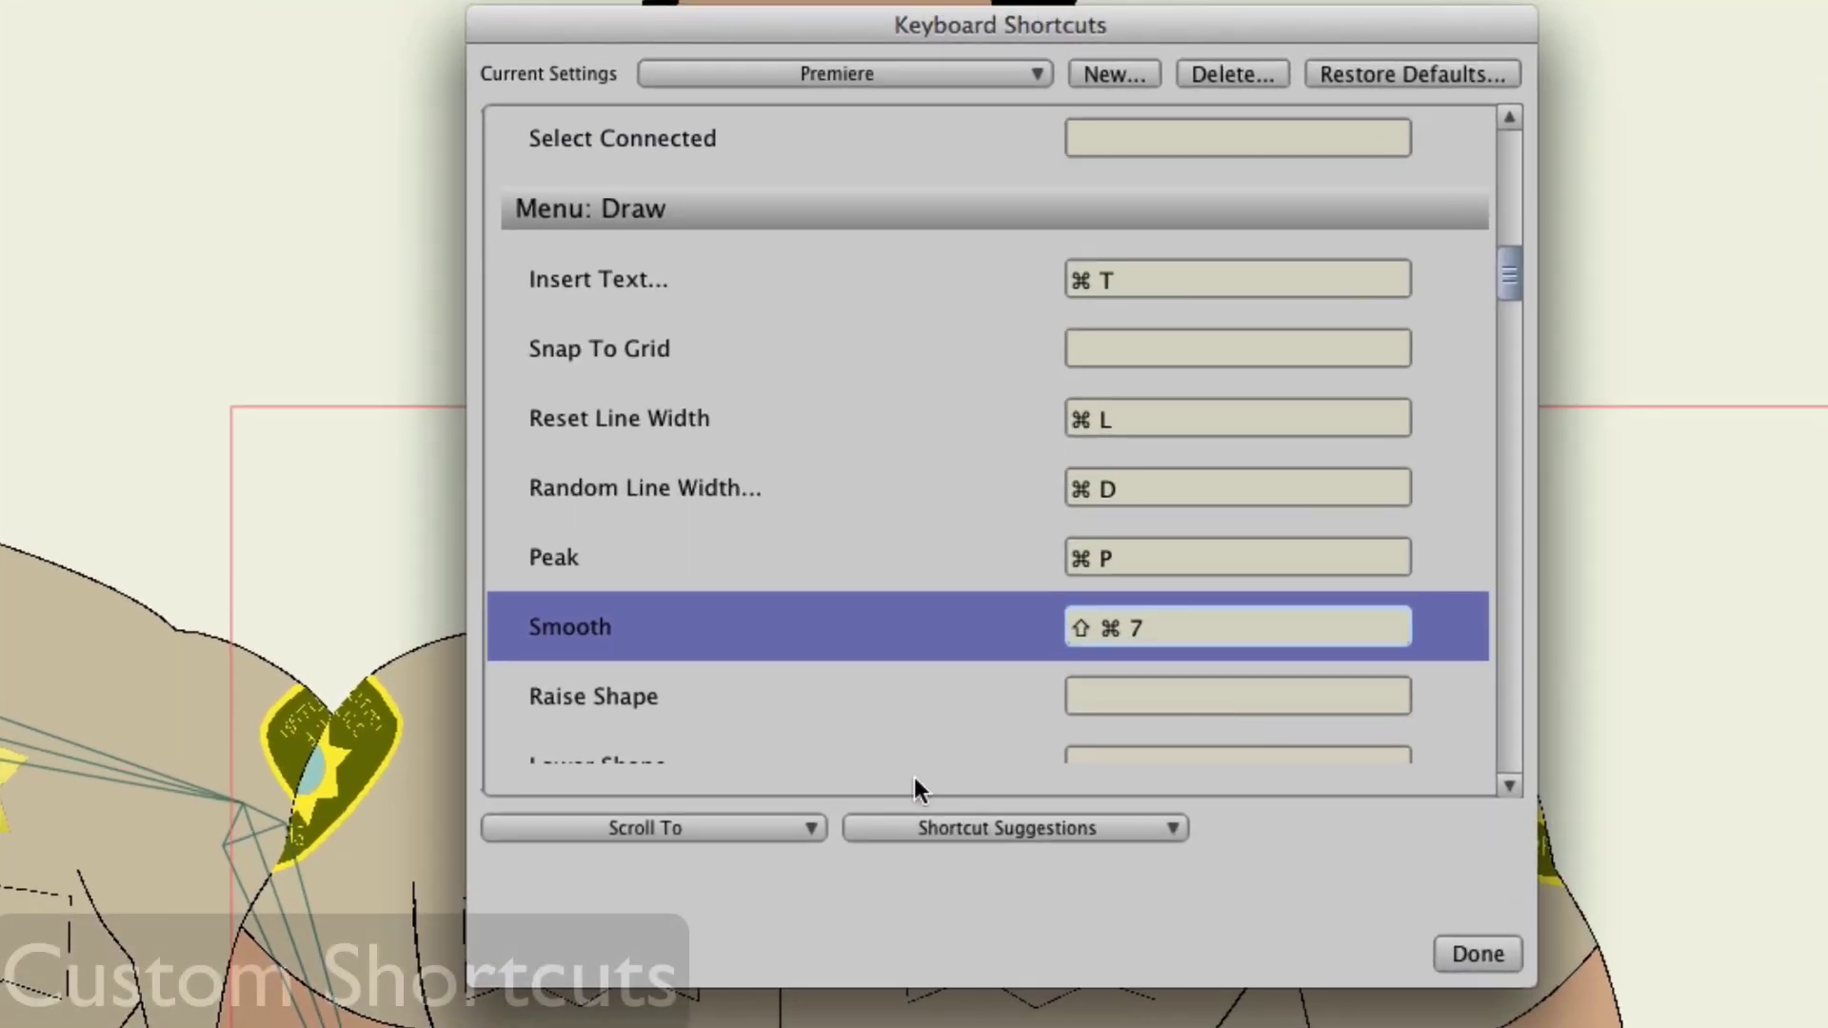
Jump the shortcut list to Menu: Bone and scroll down through its commands
left_click(773, 826)
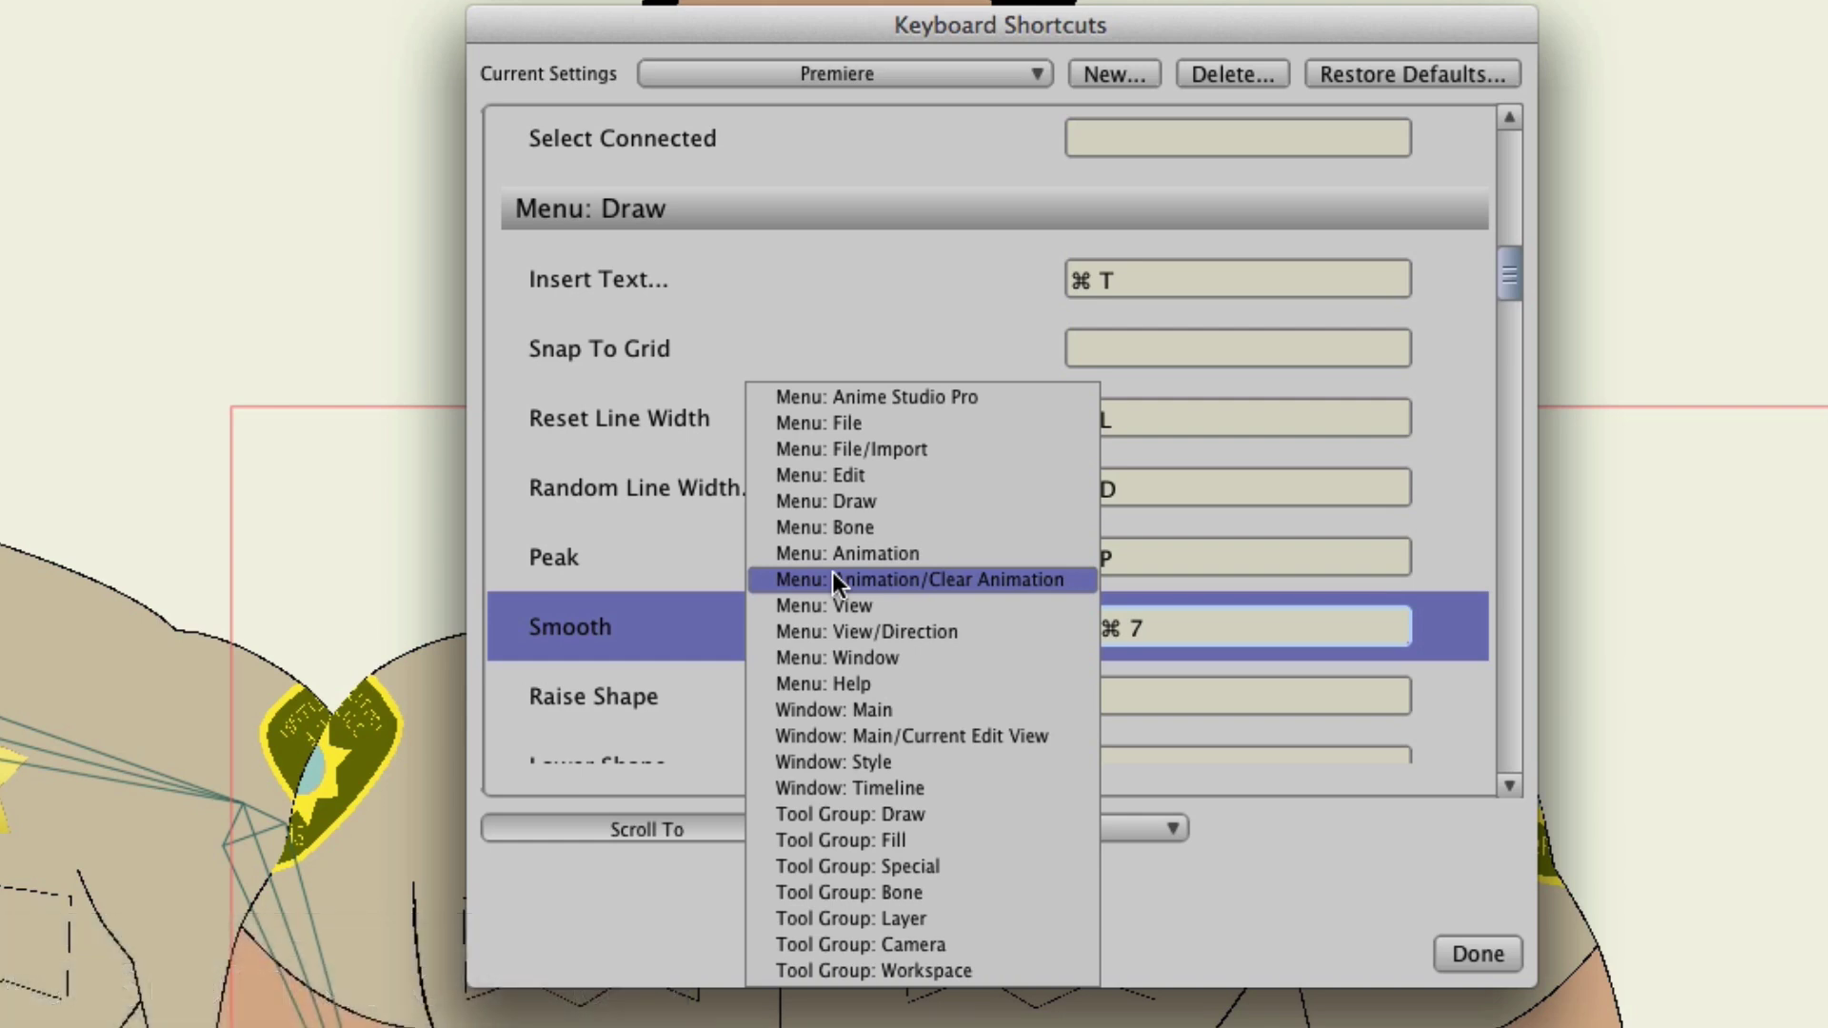
left_click(834, 529)
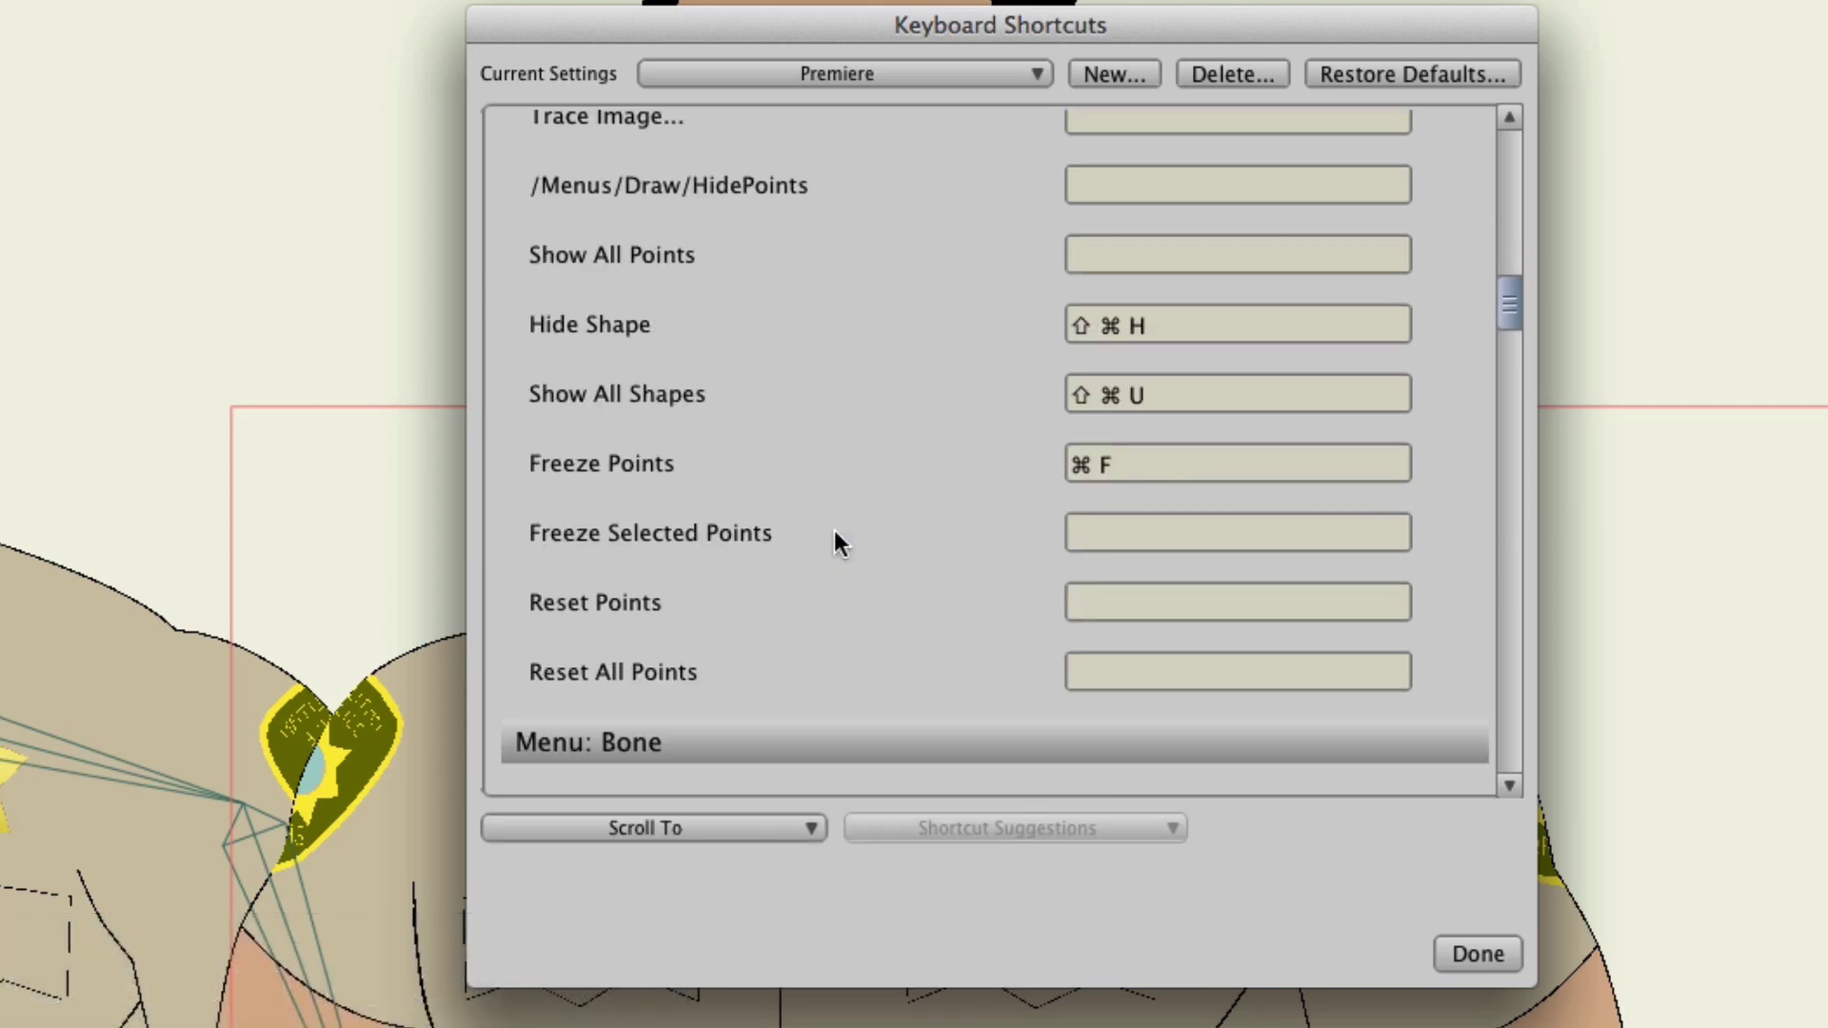
scroll(834, 530, "down", 5)
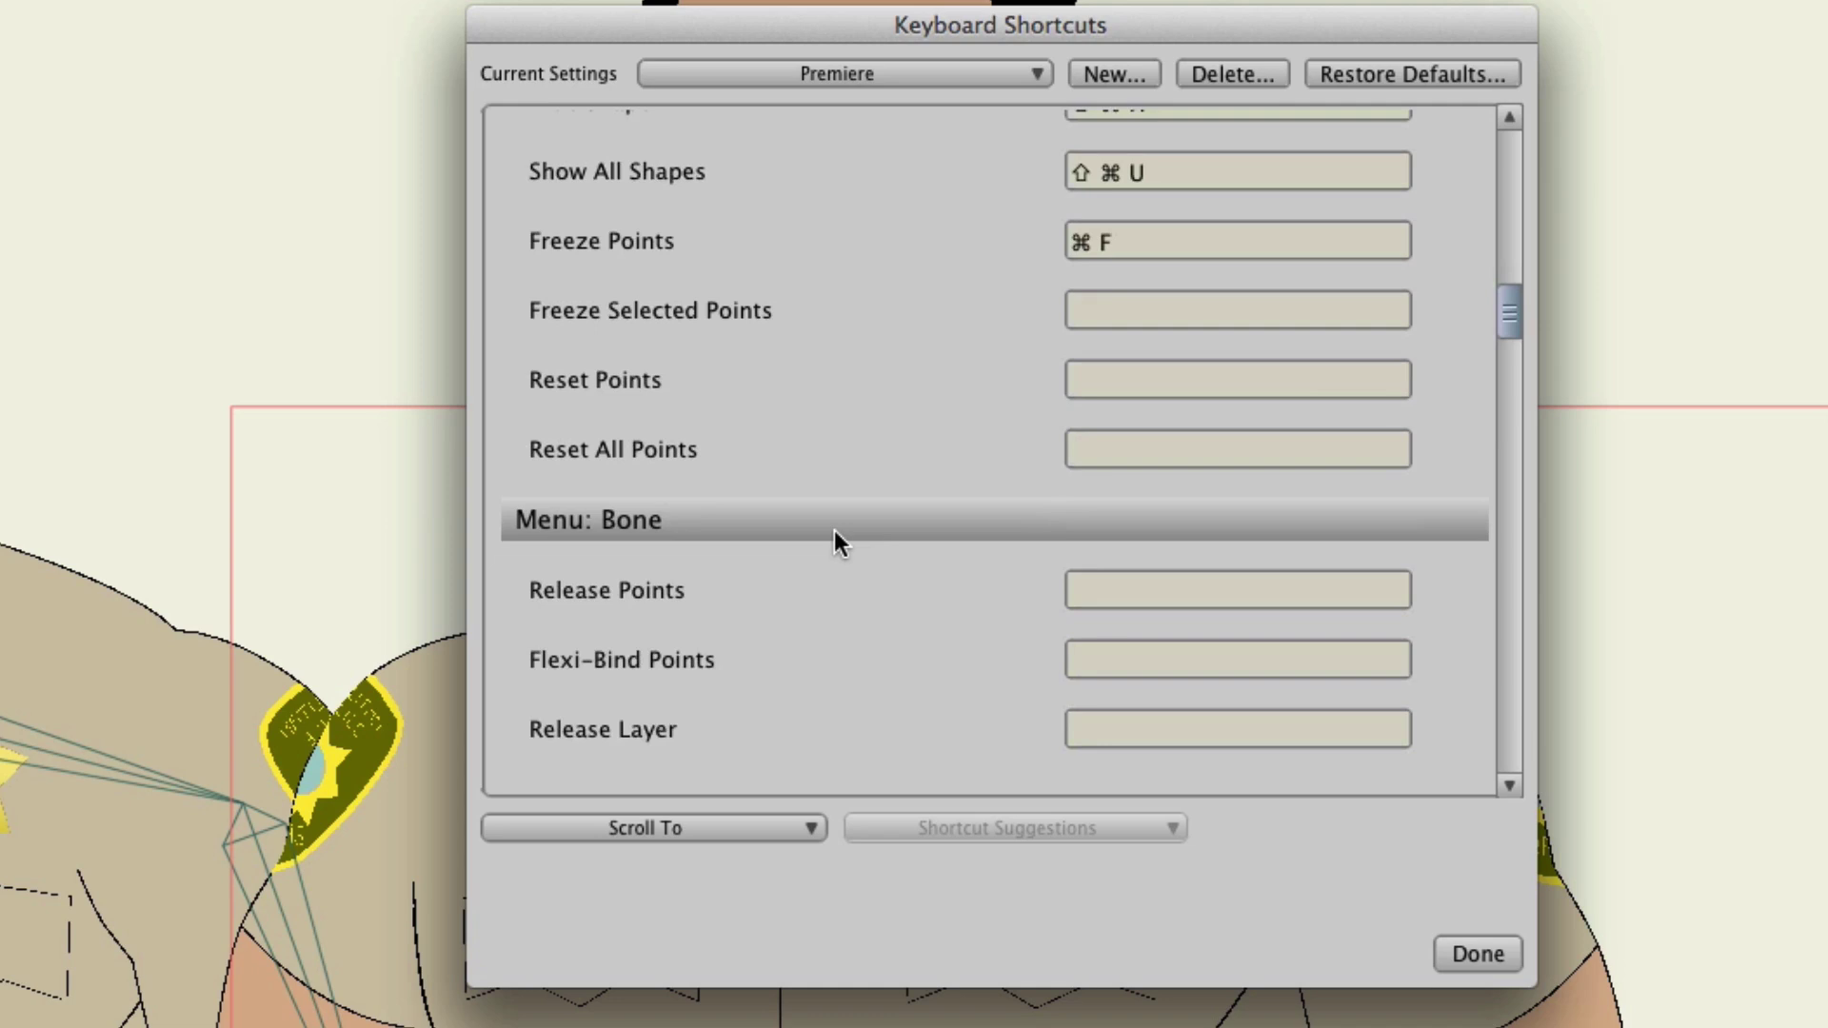
scroll(840, 549, "down", 2)
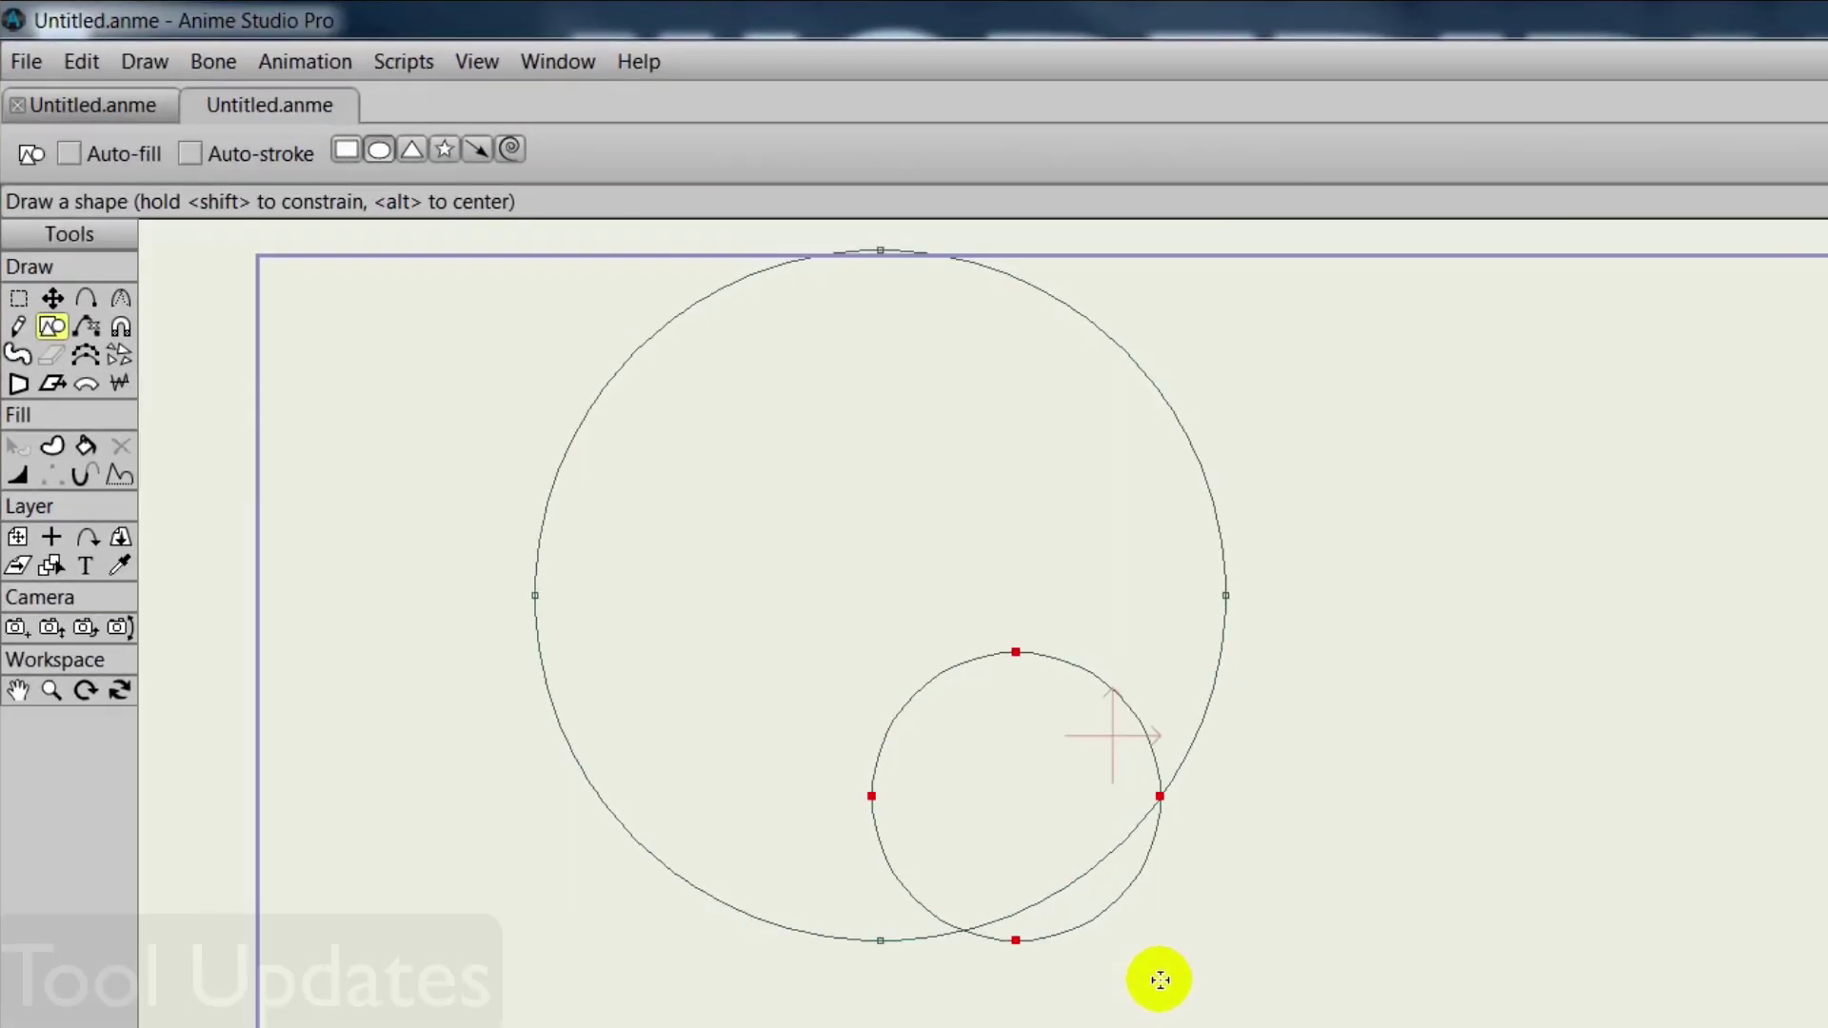
Draw six rectangles across the large circle and paint-bucket fill the circle region purple
left_click(349, 150)
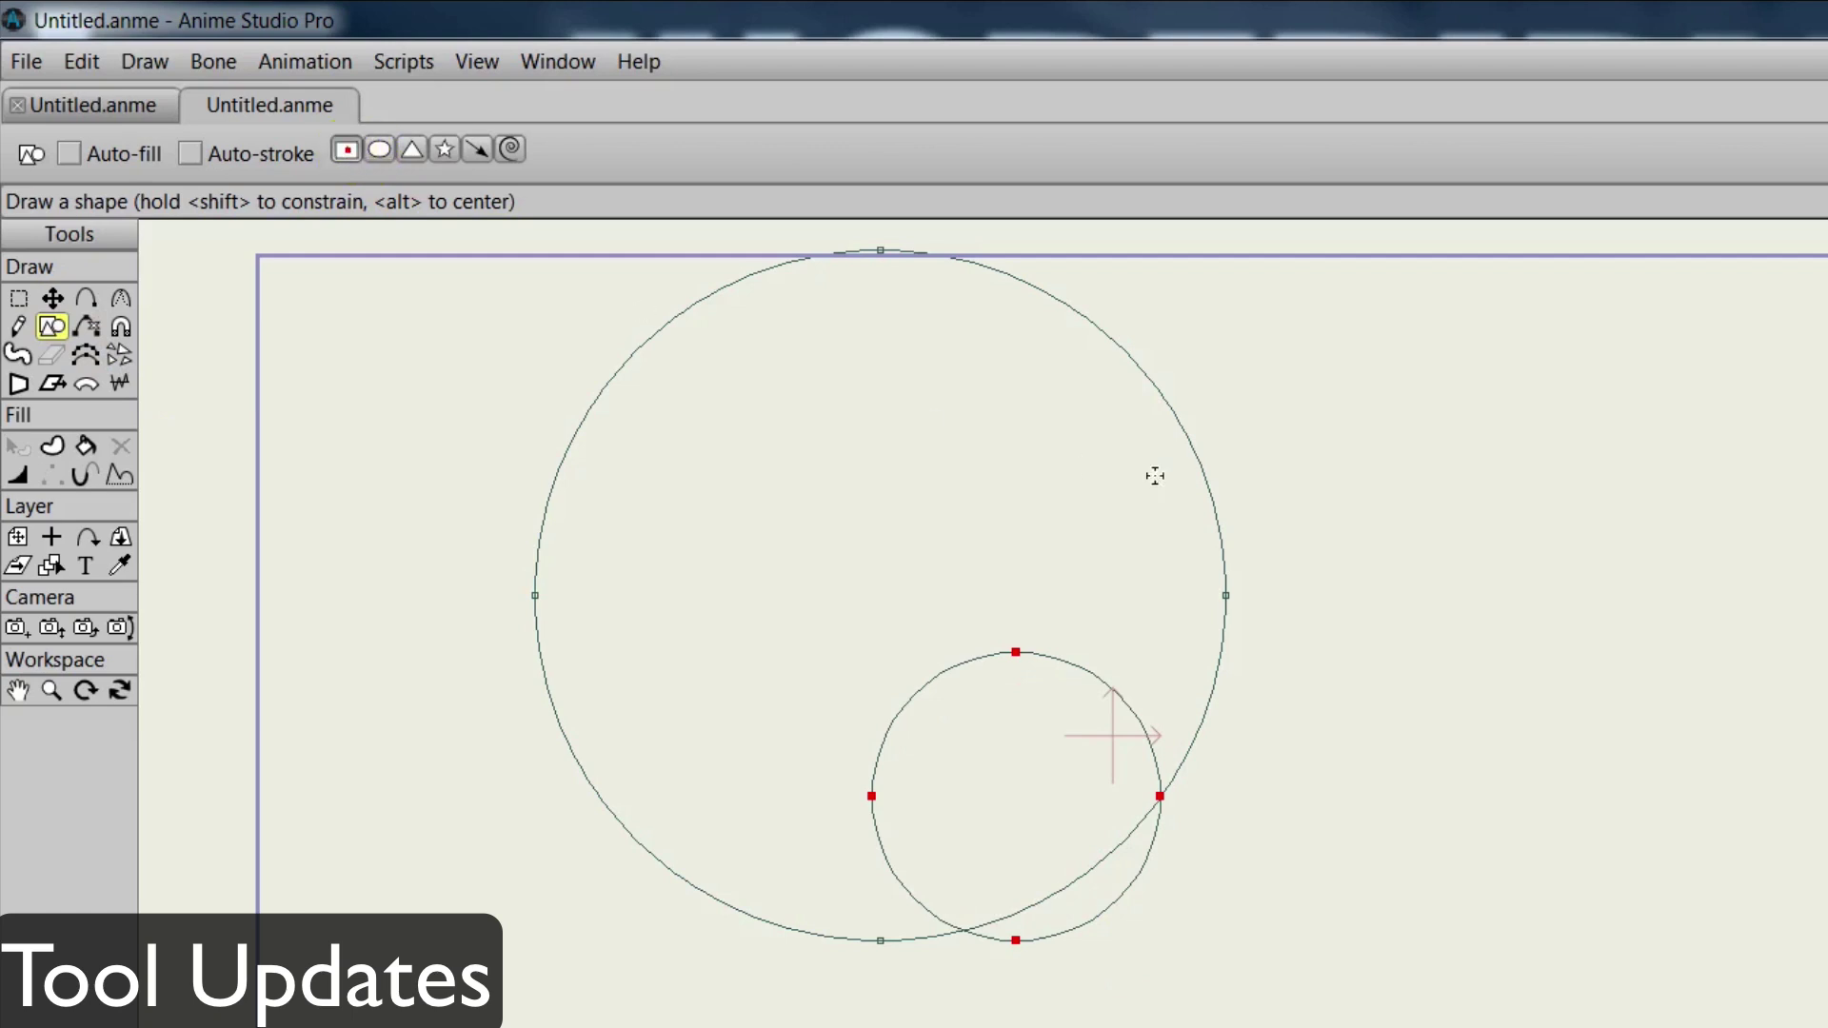
left_click_drag(1097, 444, 1318, 571)
left_click_drag(420, 362, 838, 406)
left_click_drag(454, 438, 867, 480)
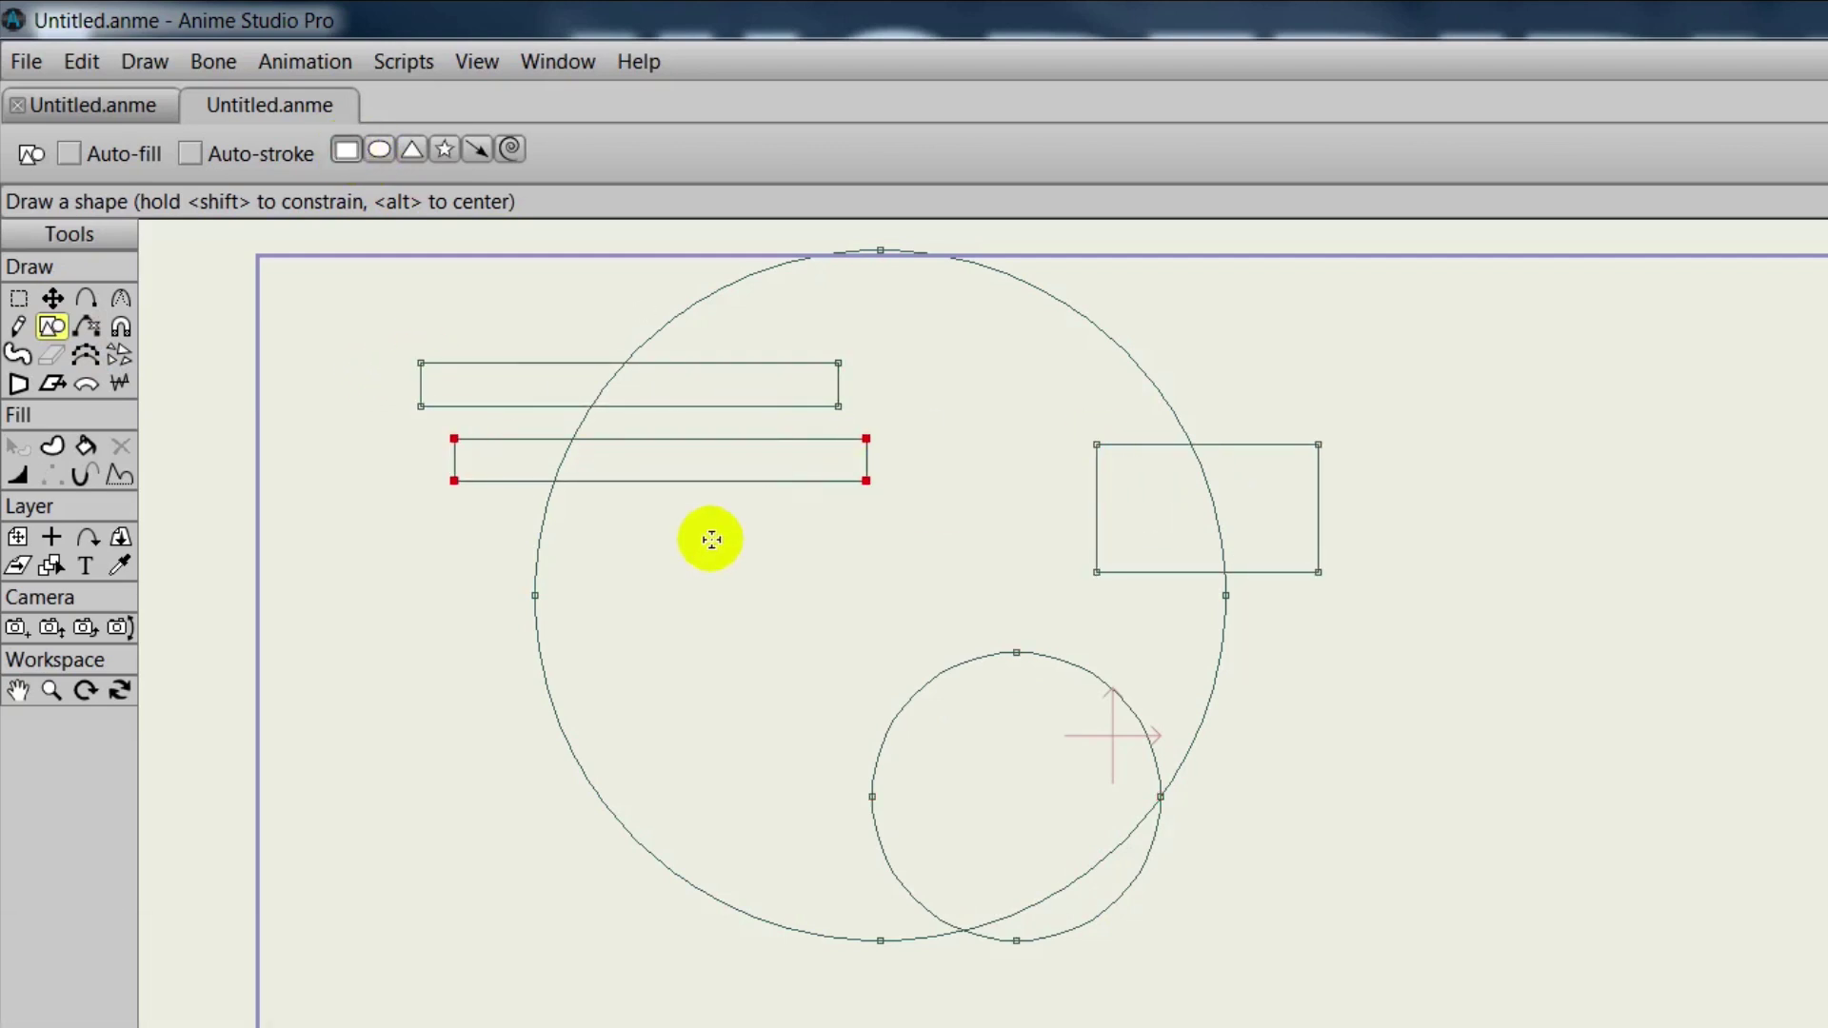
left_click_drag(493, 520, 802, 569)
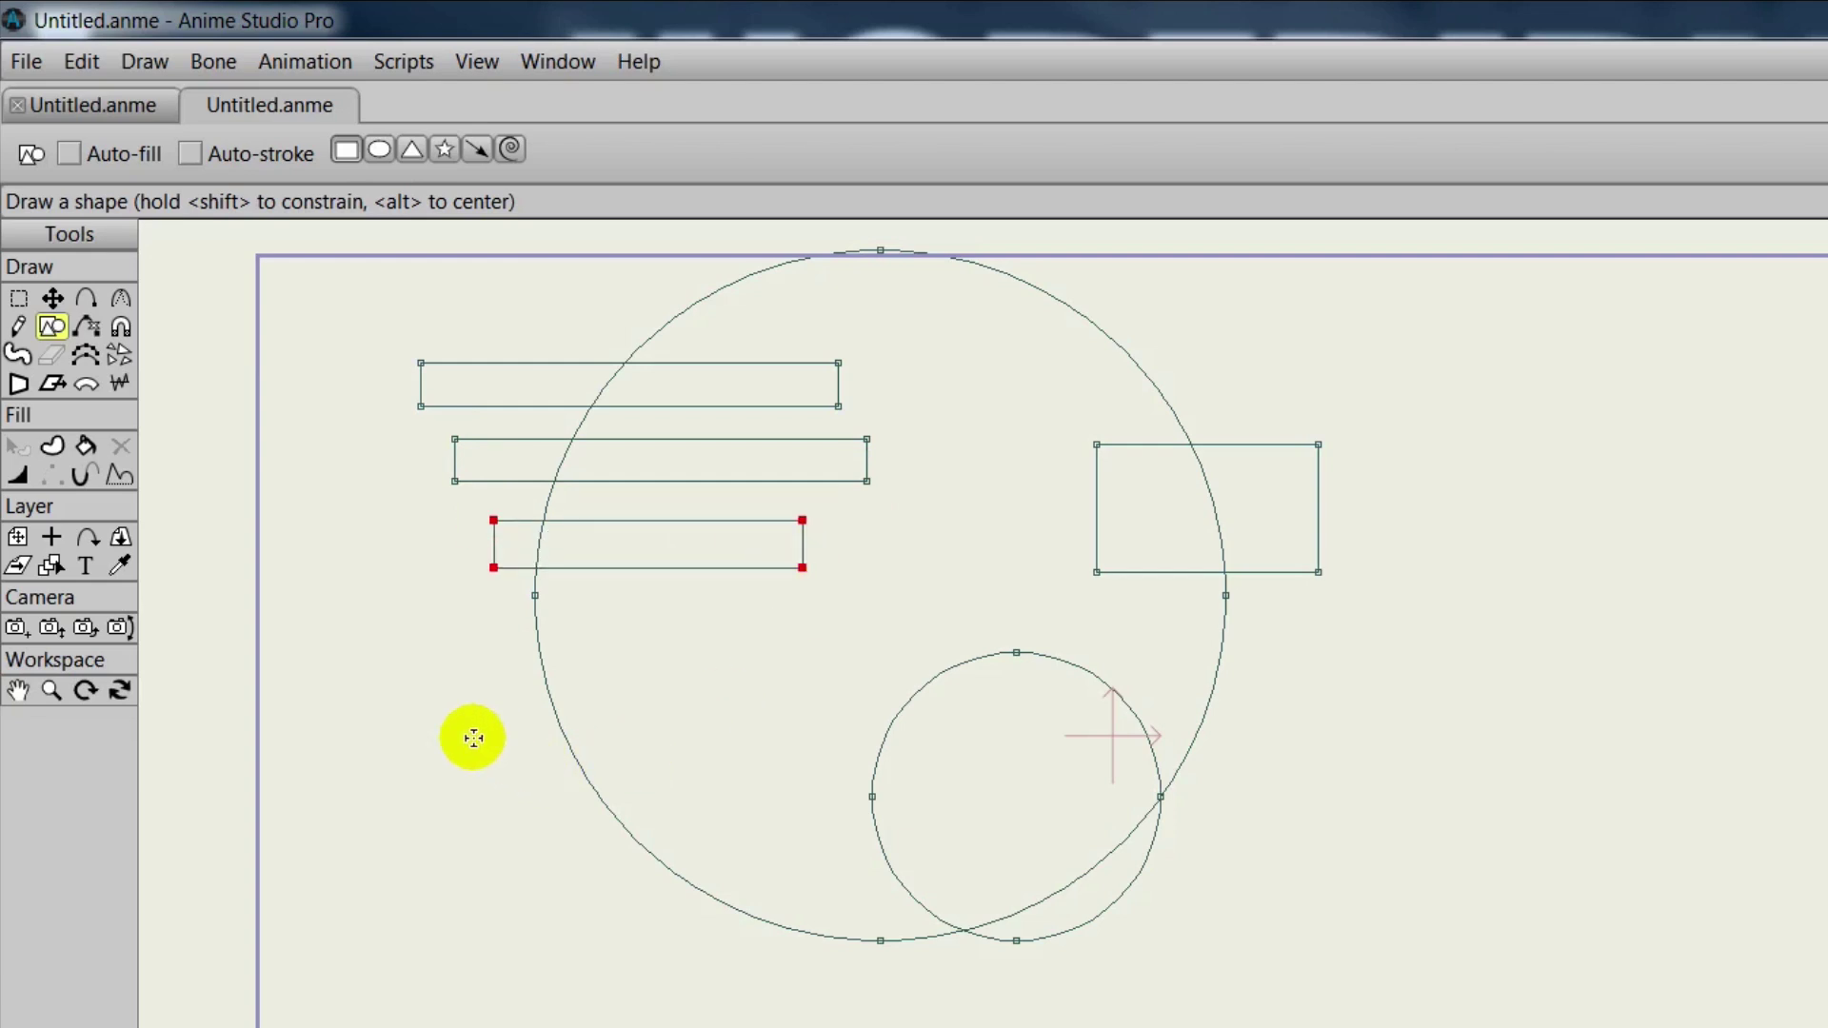
left_click_drag(473, 739, 795, 779)
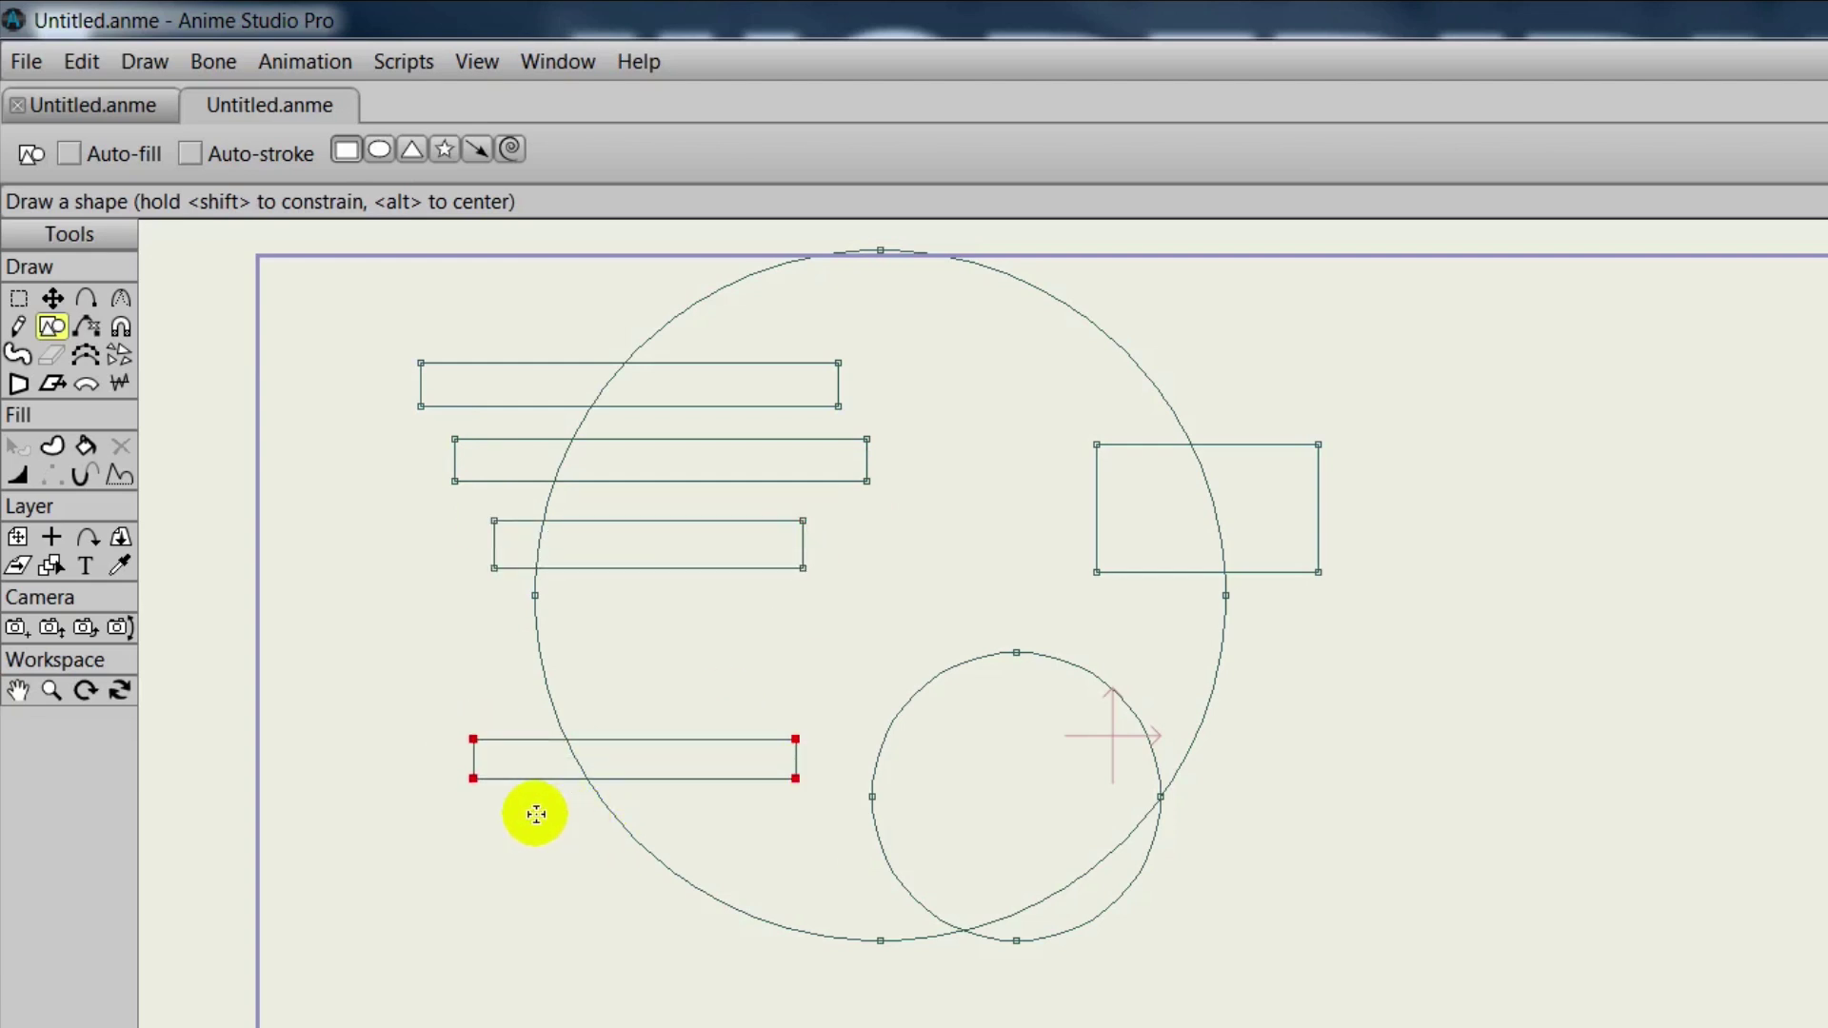
left_click_drag(536, 815, 840, 1027)
left_click(84, 447)
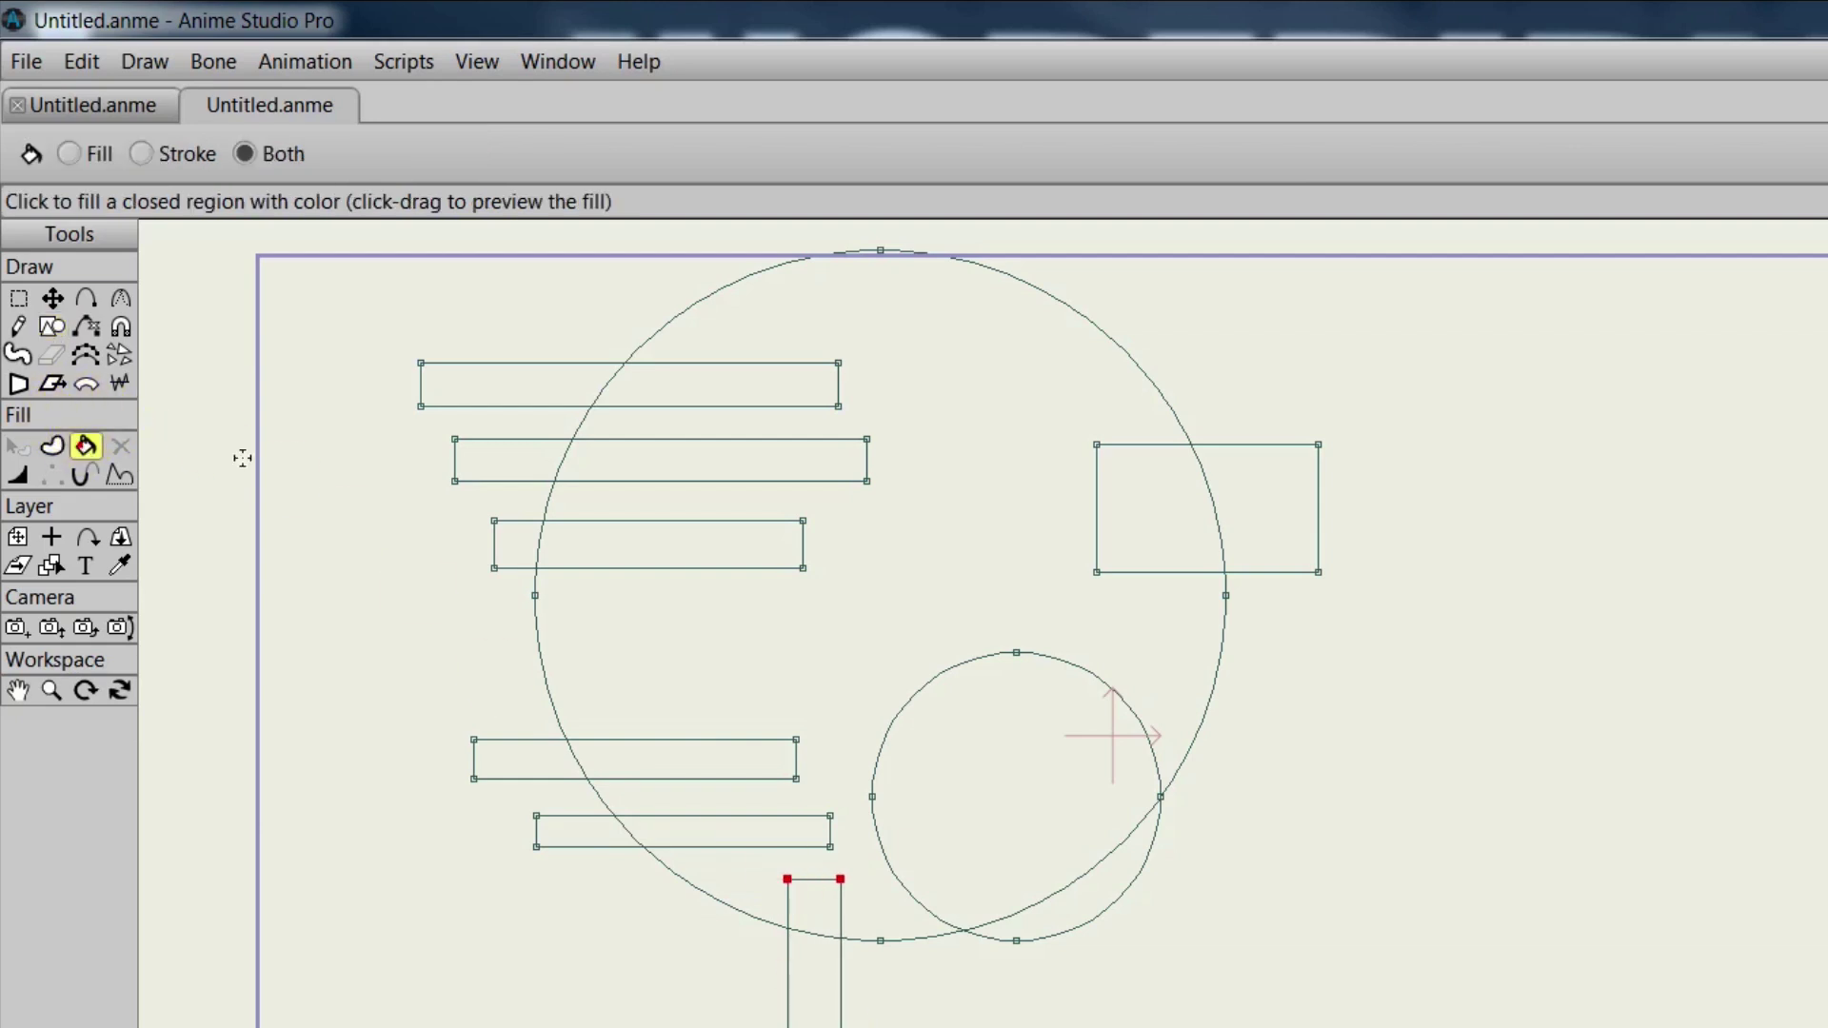
left_click(972, 539)
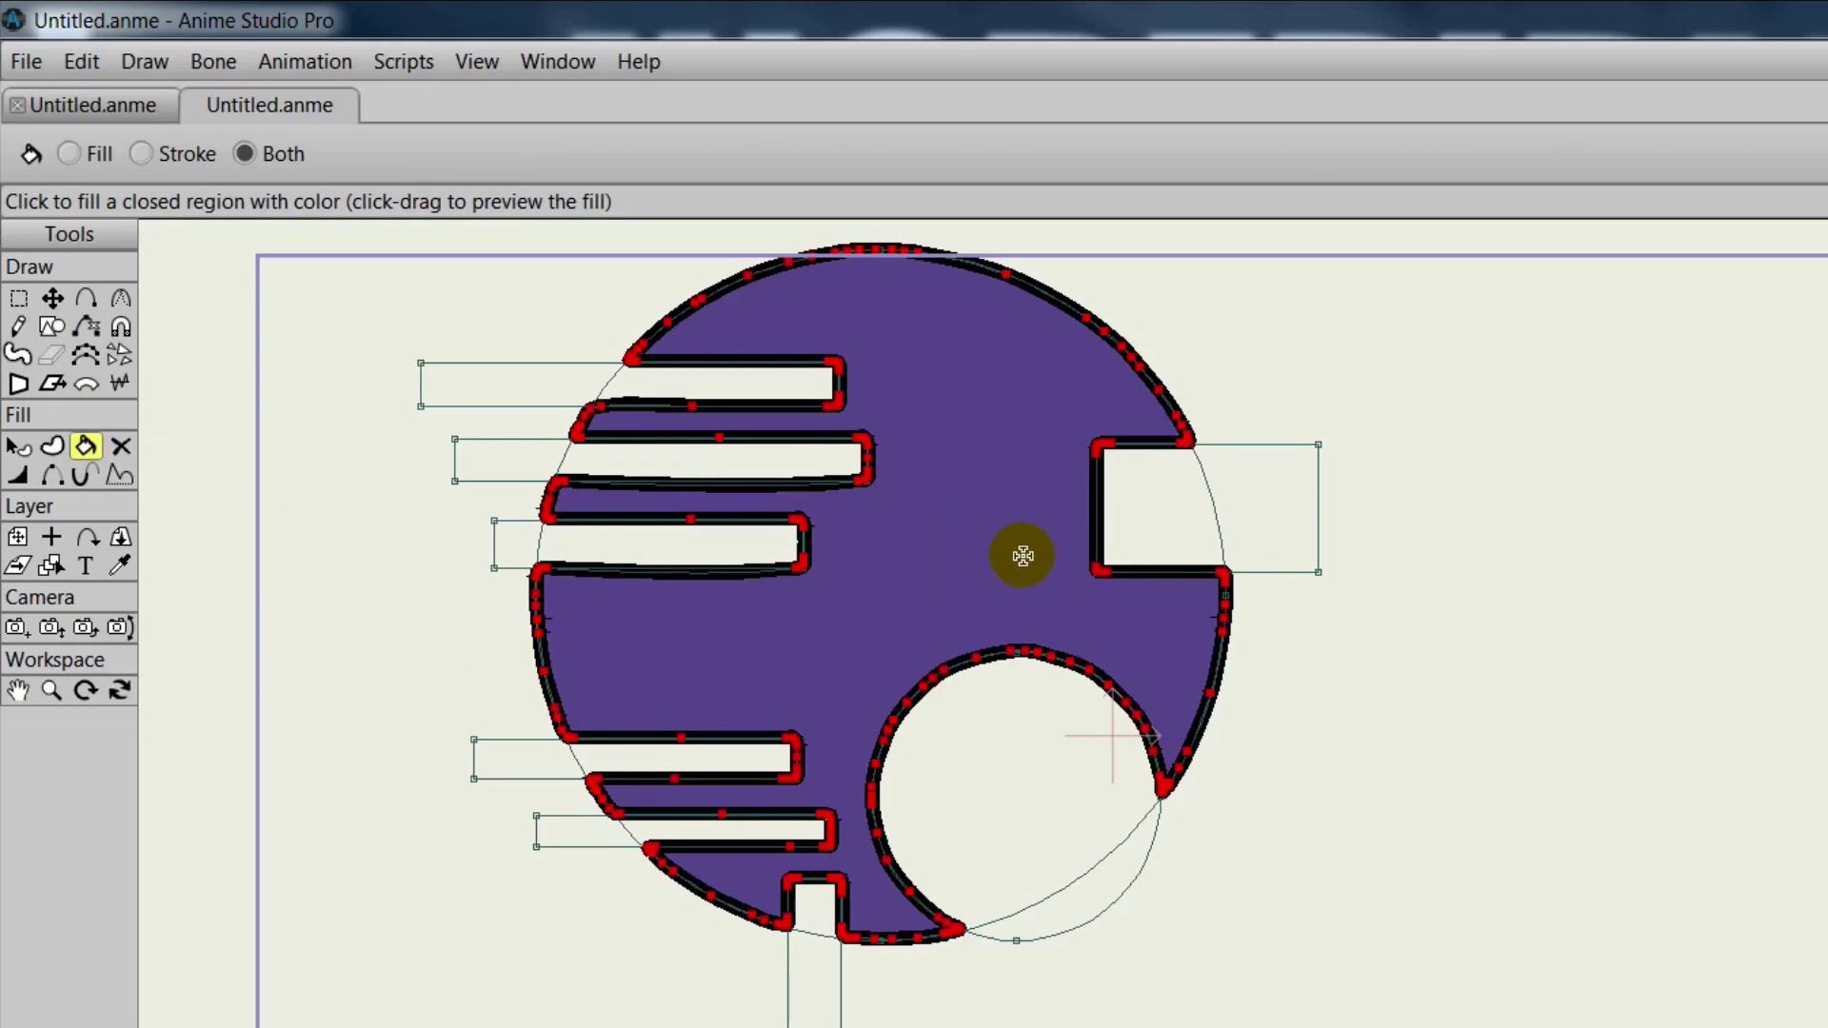
Deselect all points, then select the whole shape and move it right and down
left_click(78, 61)
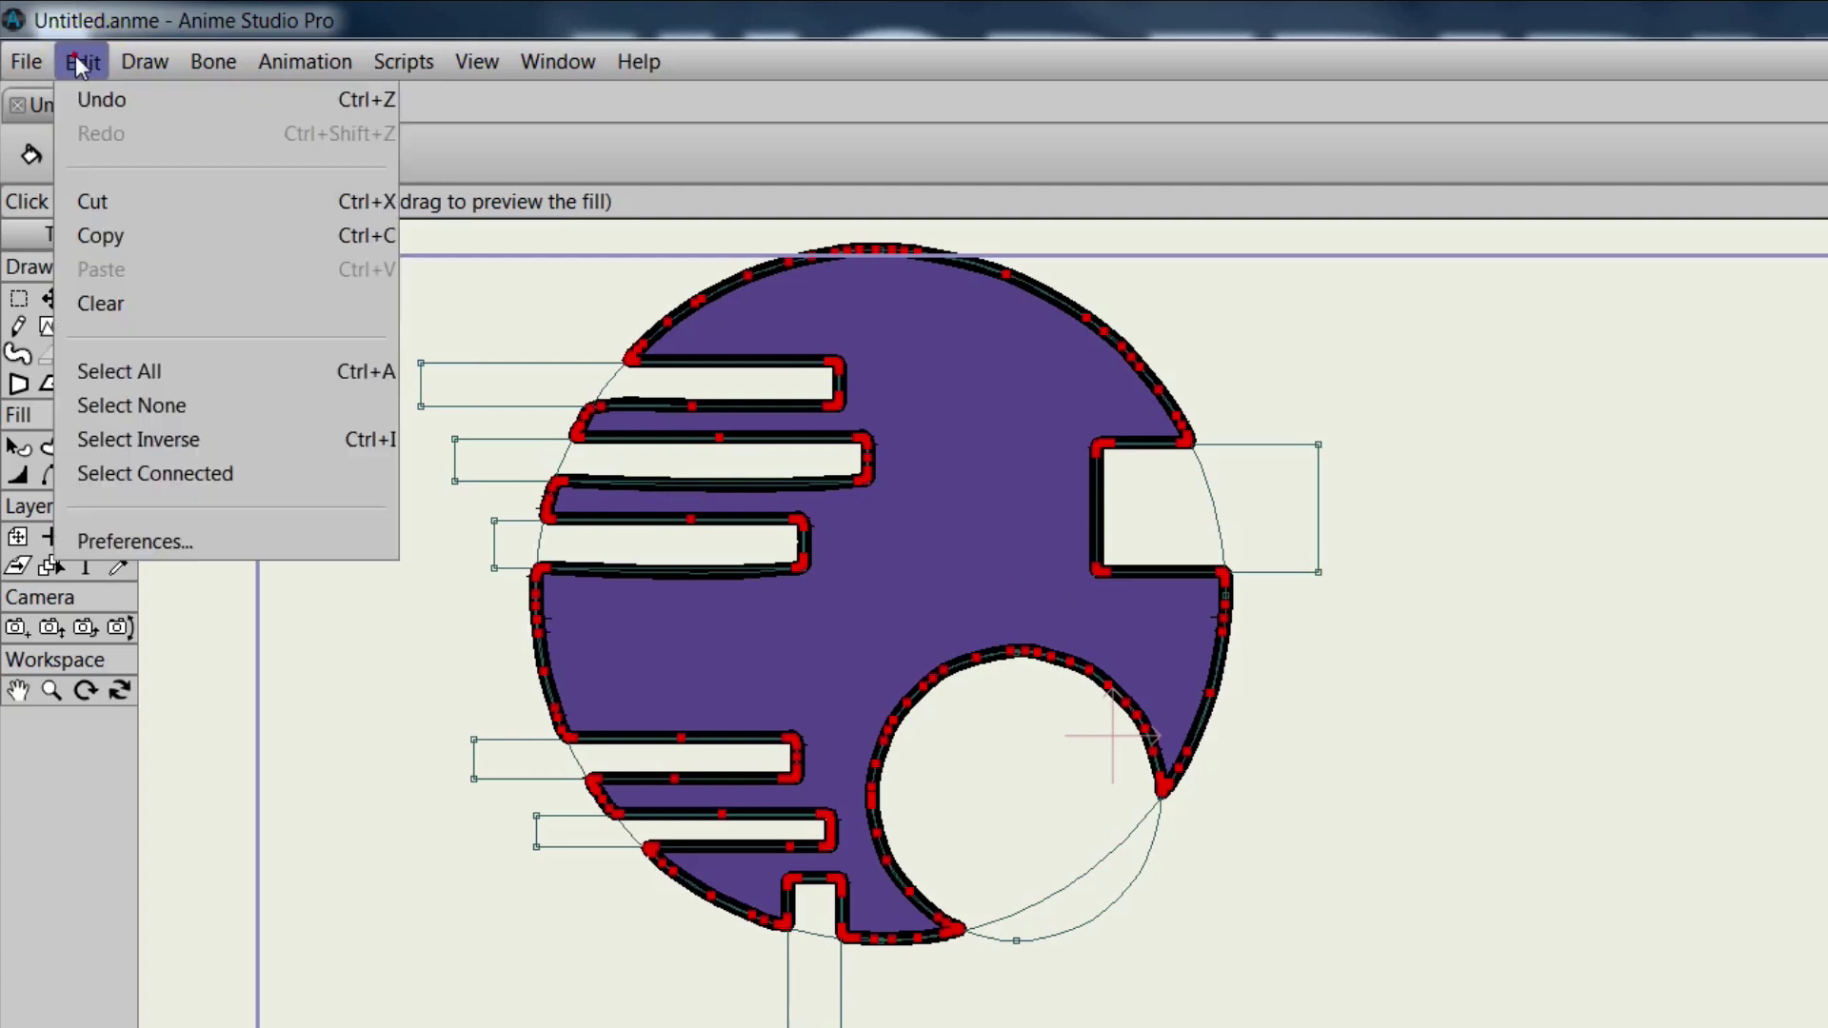
left_click(138, 444)
left_click(806, 740)
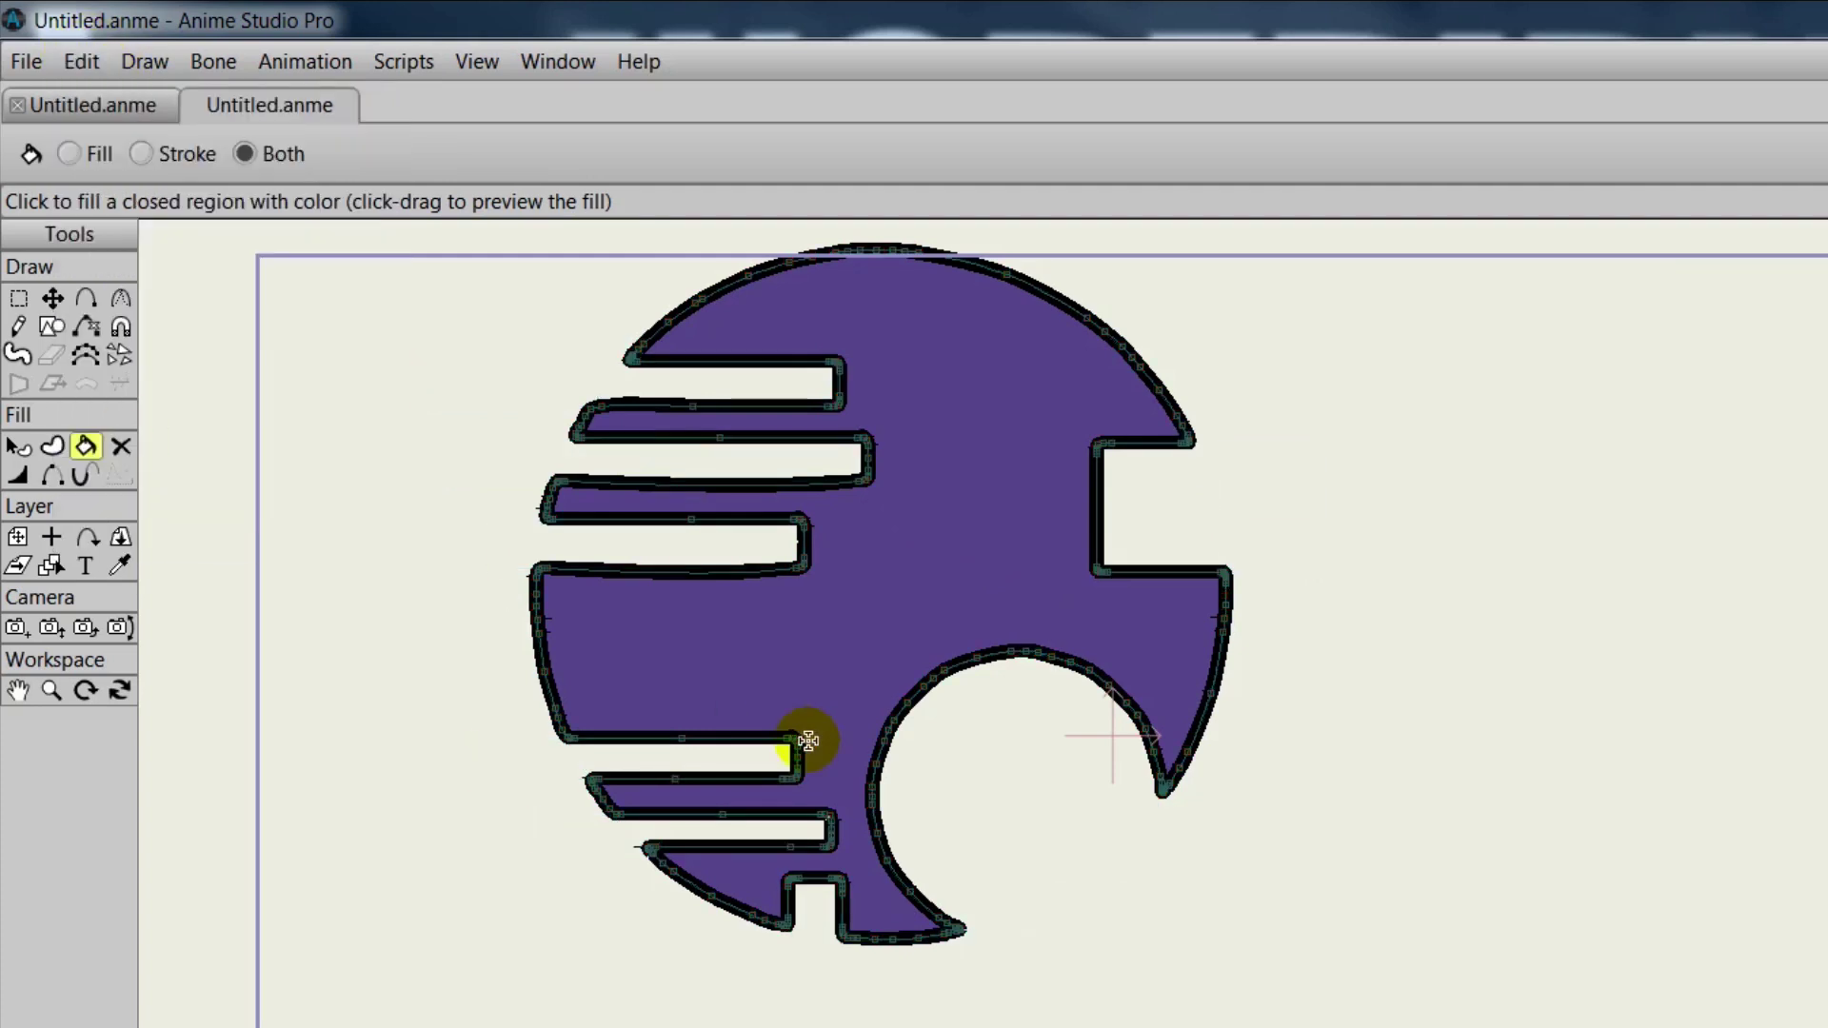
left_click(53, 298)
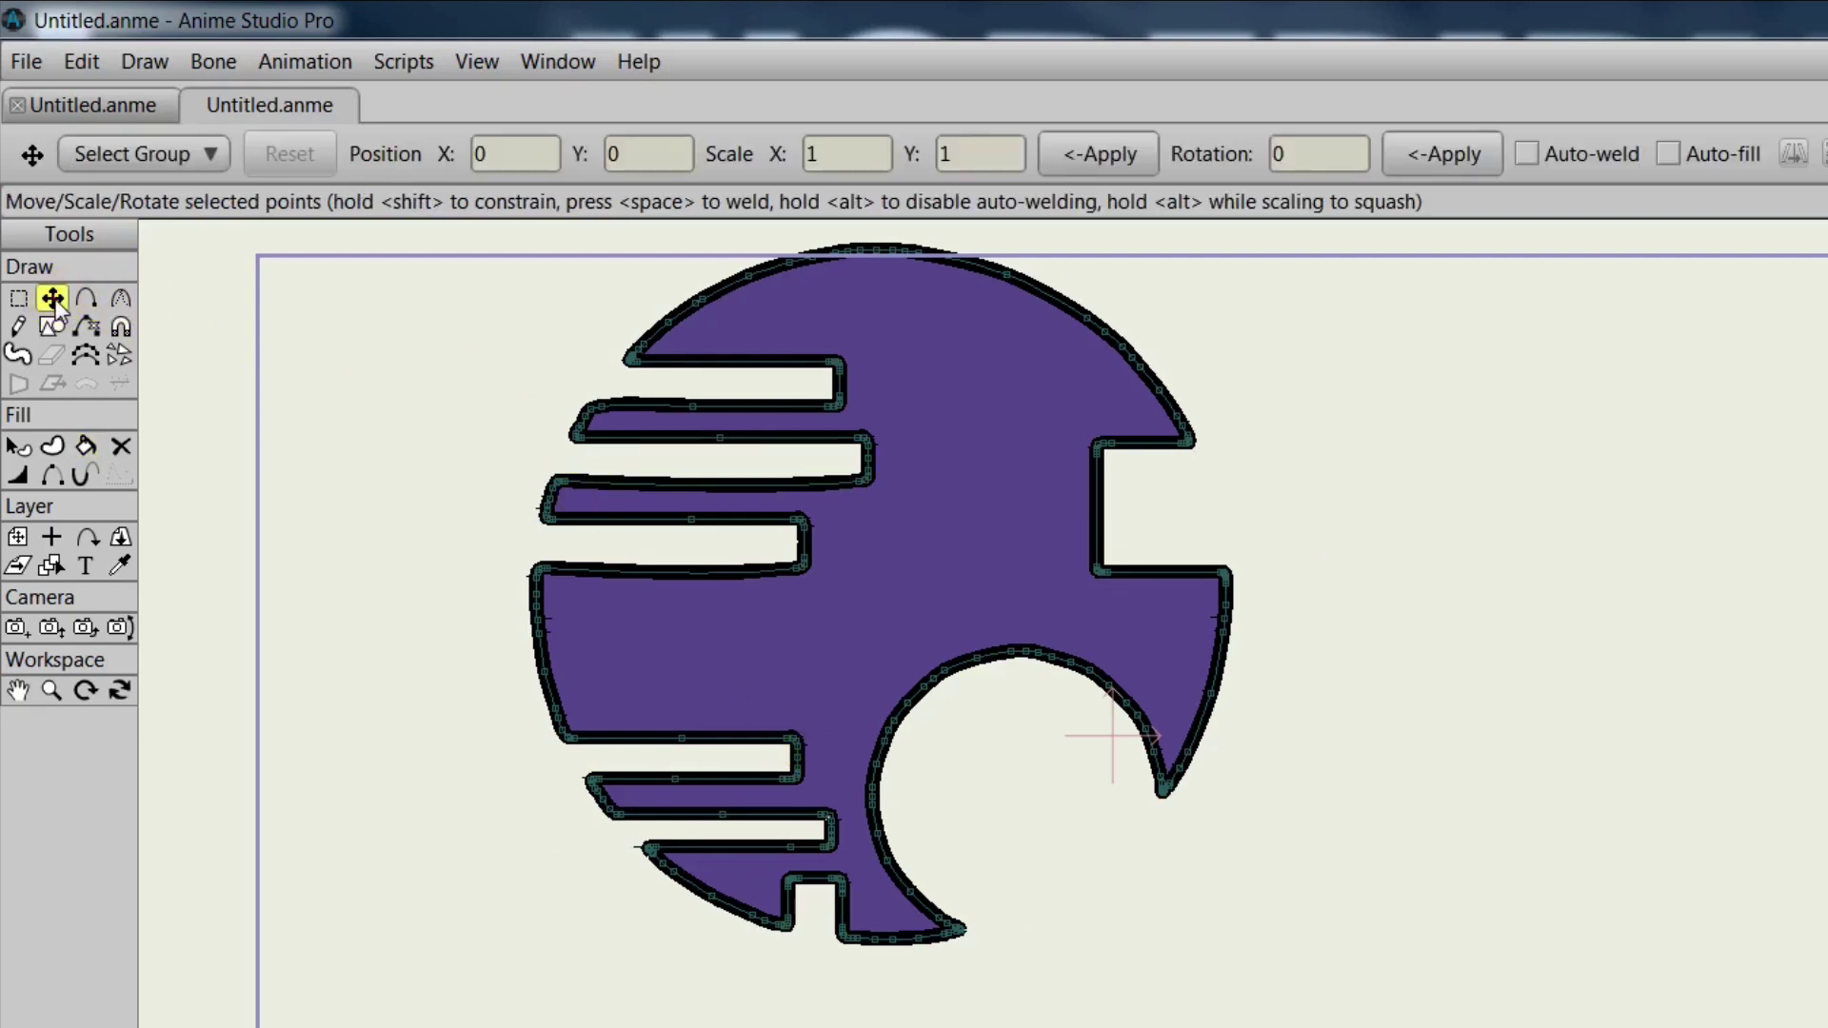
mouse_move(953, 562)
left_mouse_down()
mouse_move(979, 625)
mouse_move(958, 588)
left_mouse_up()
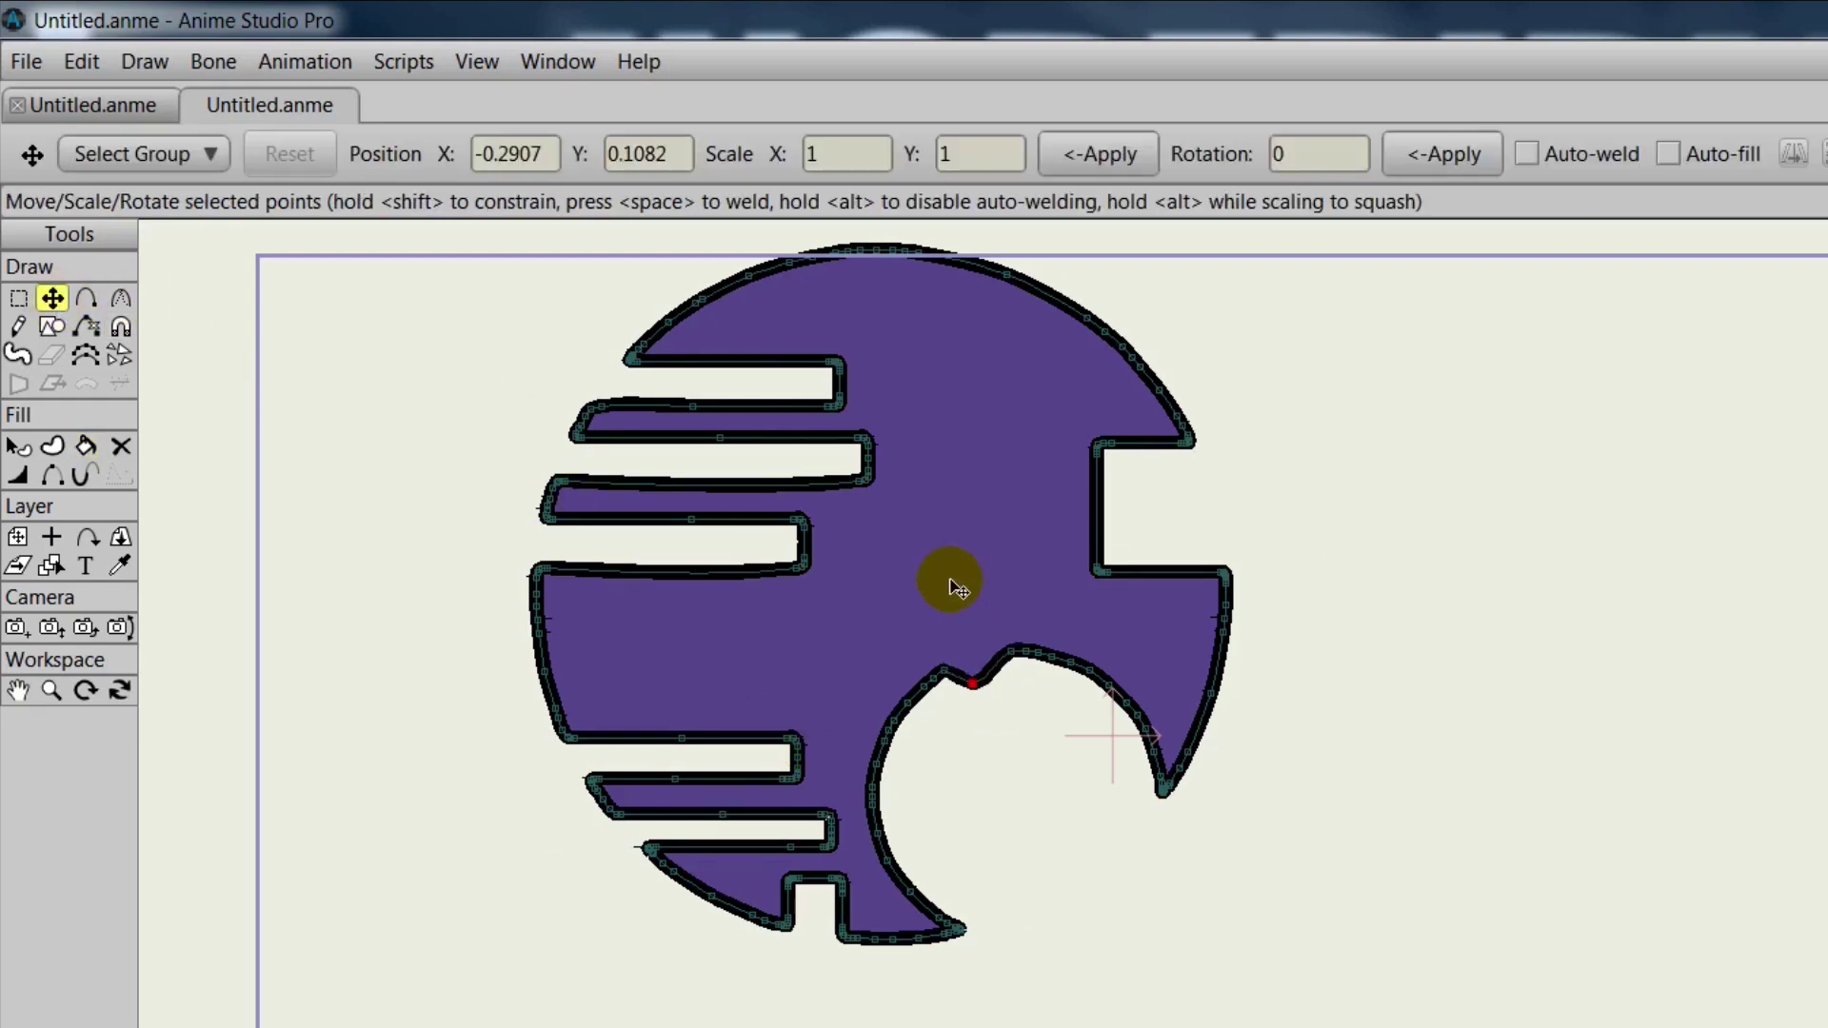
key("ctrl+z")
key("ctrl+a")
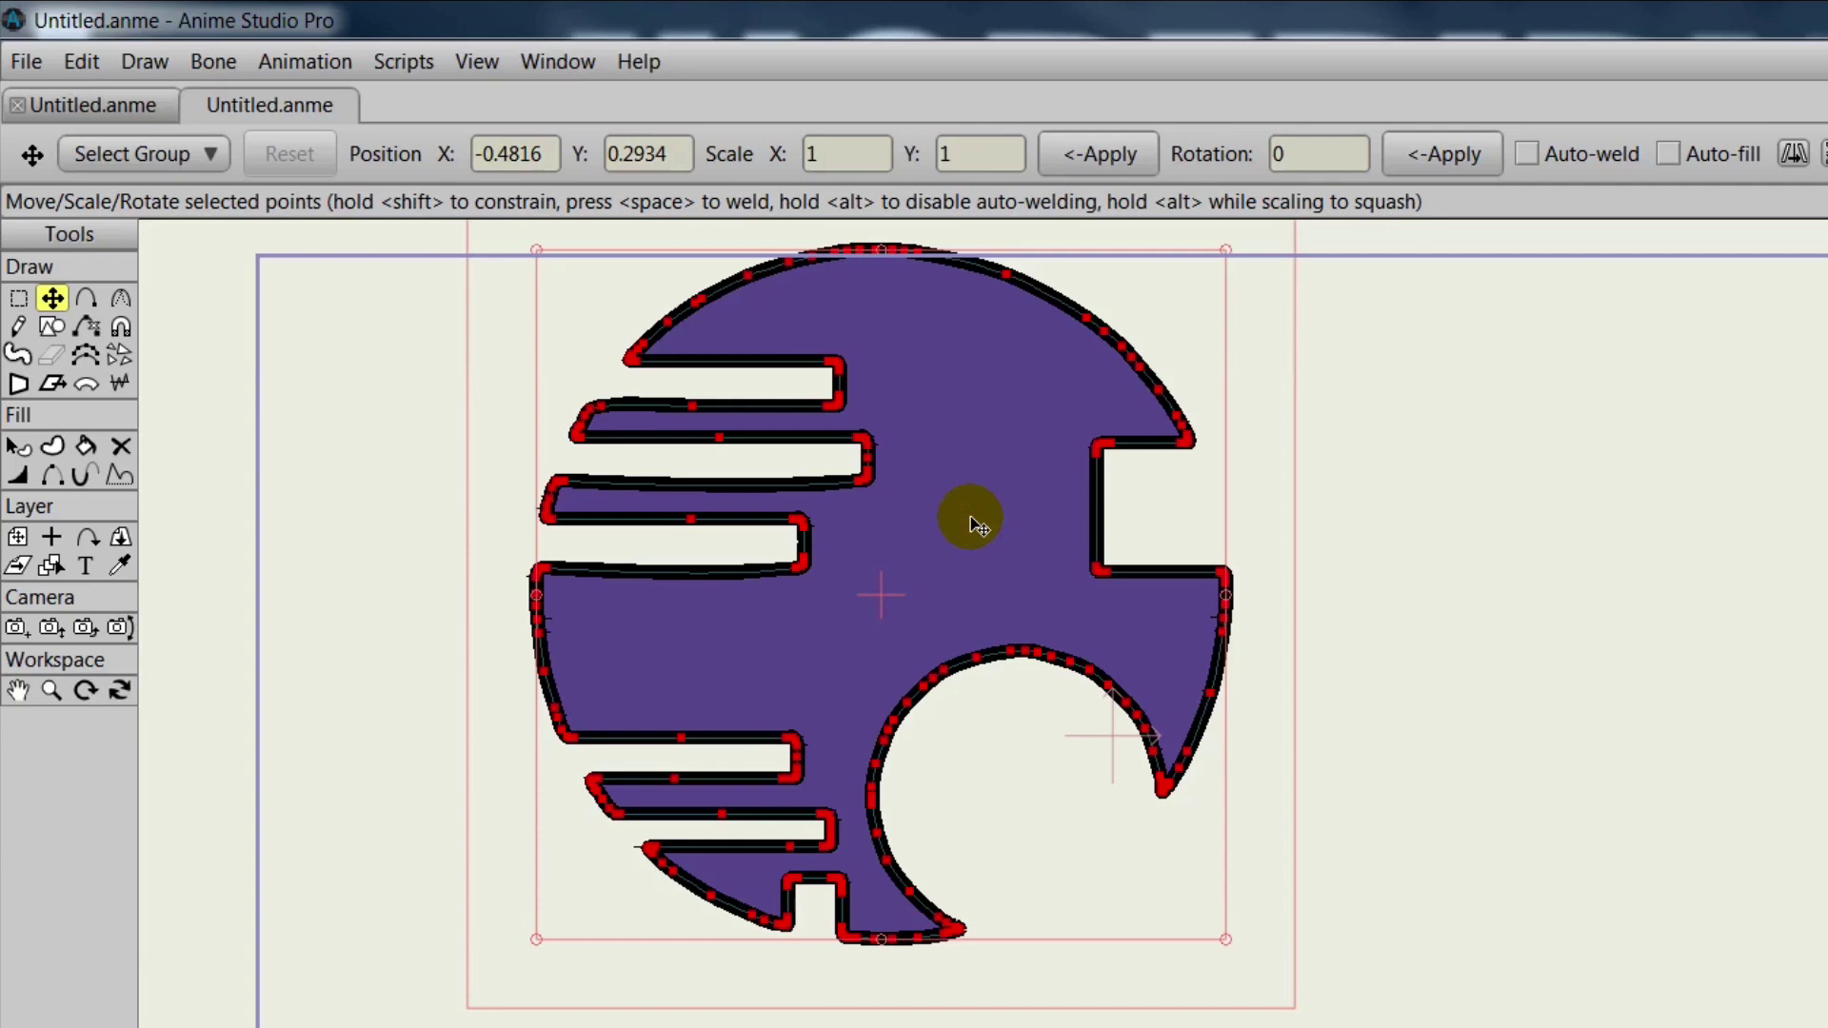
left_click_drag(971, 518, 1244, 668)
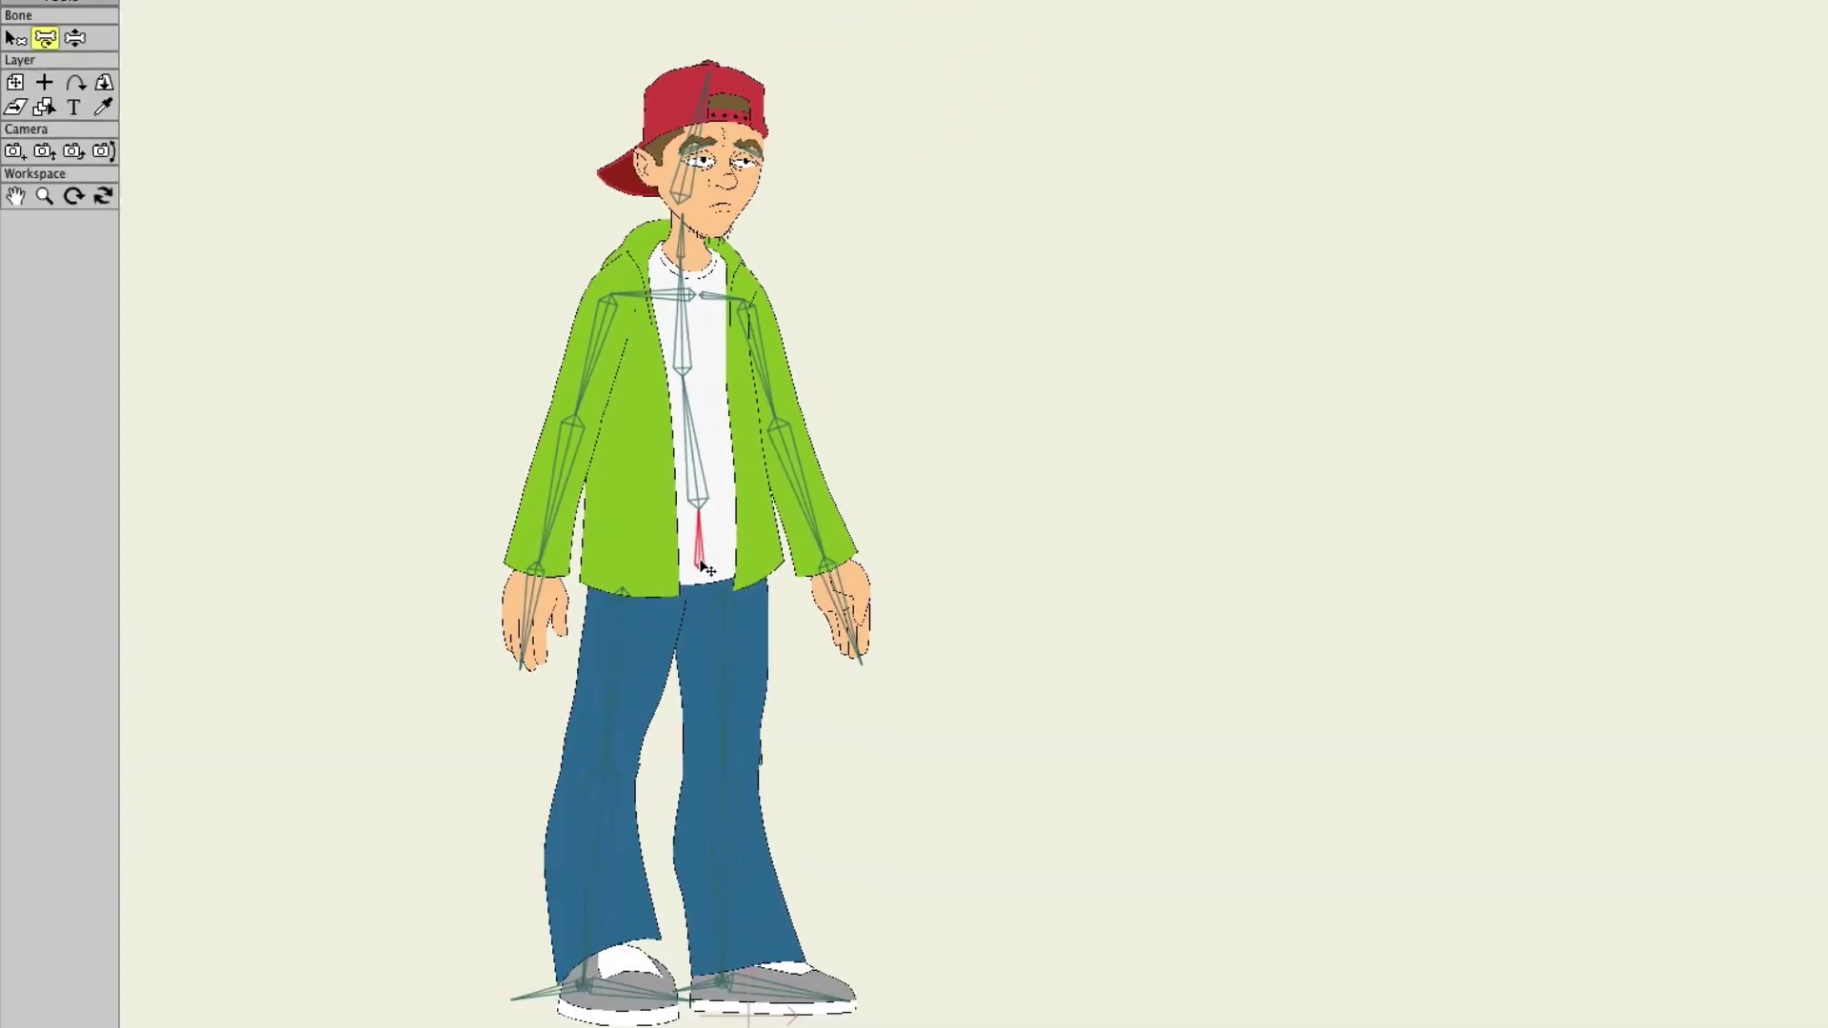
Drag the root bone down so the body lowers and the legs bend with feet planted
mouse_move(714, 484)
left_mouse_down()
mouse_move(710, 589)
mouse_move(694, 420)
mouse_move(697, 590)
mouse_move(694, 441)
mouse_move(694, 564)
mouse_move(715, 514)
left_mouse_up()
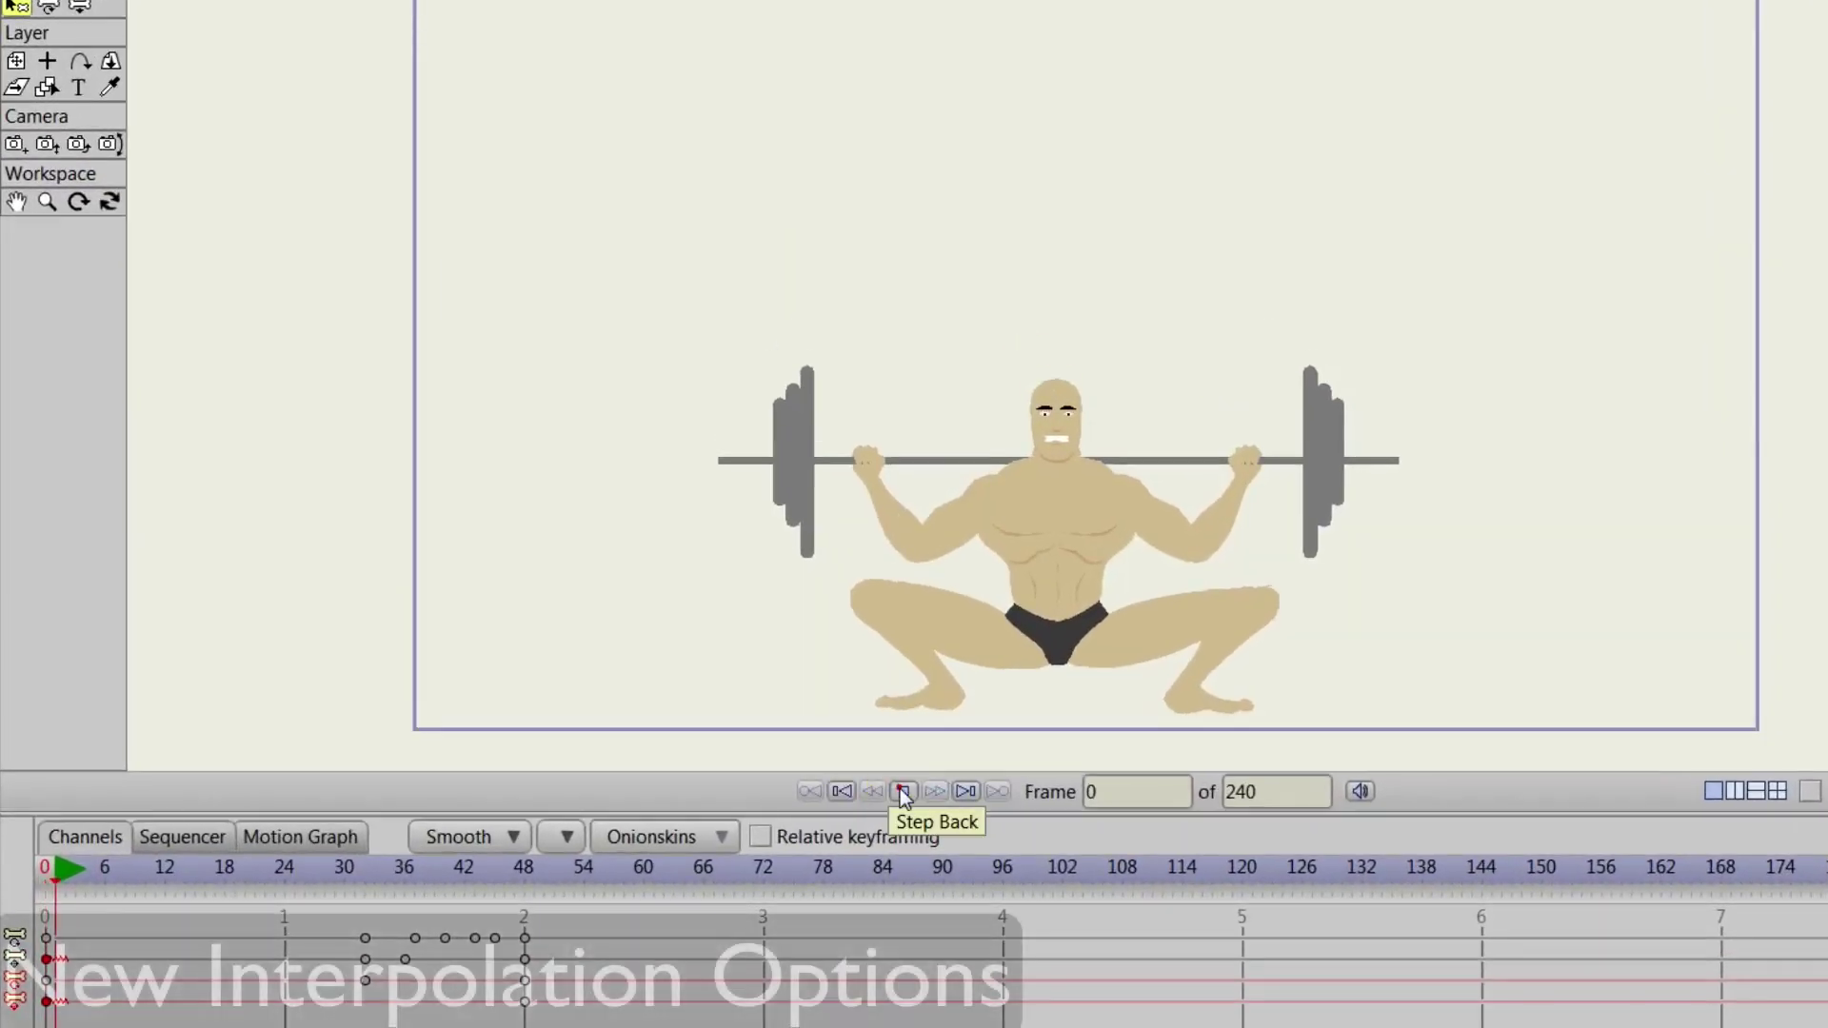
Play and stop the weightlifter, then confirm Bounce (3 bounces, 0.50 scale) and play the ball
left_click(904, 747)
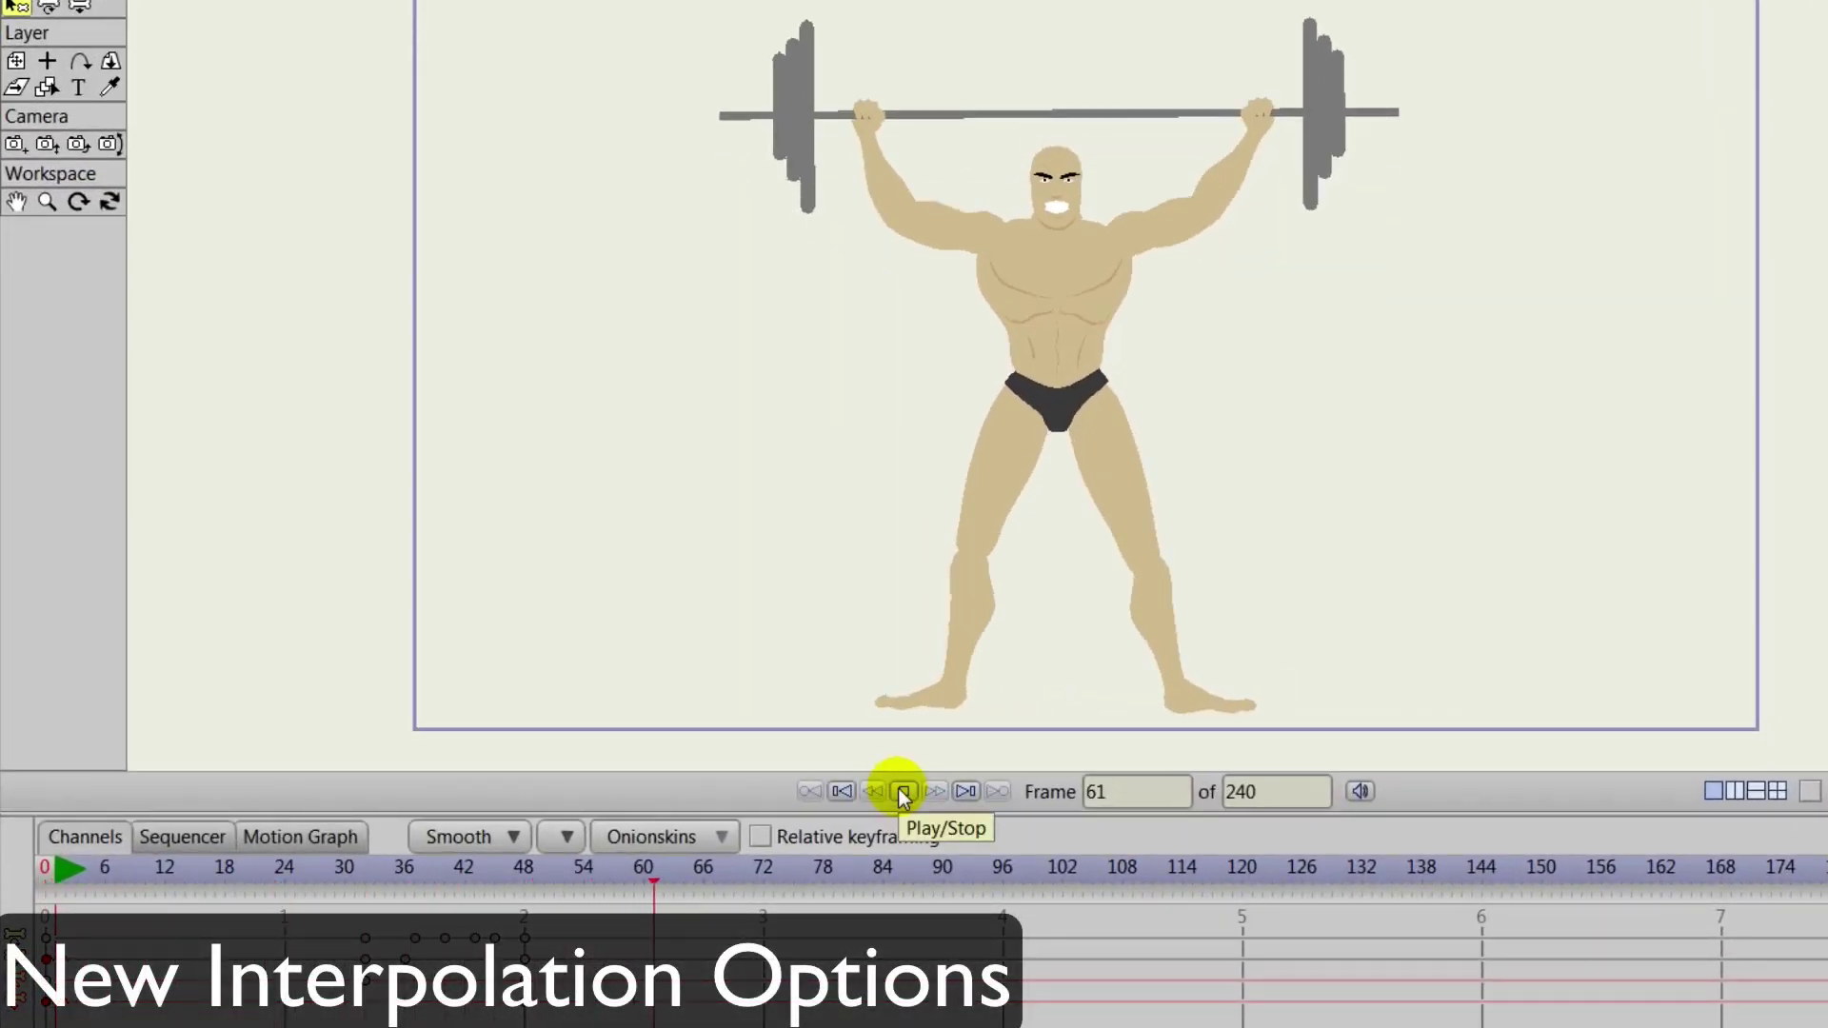
left_click(899, 786)
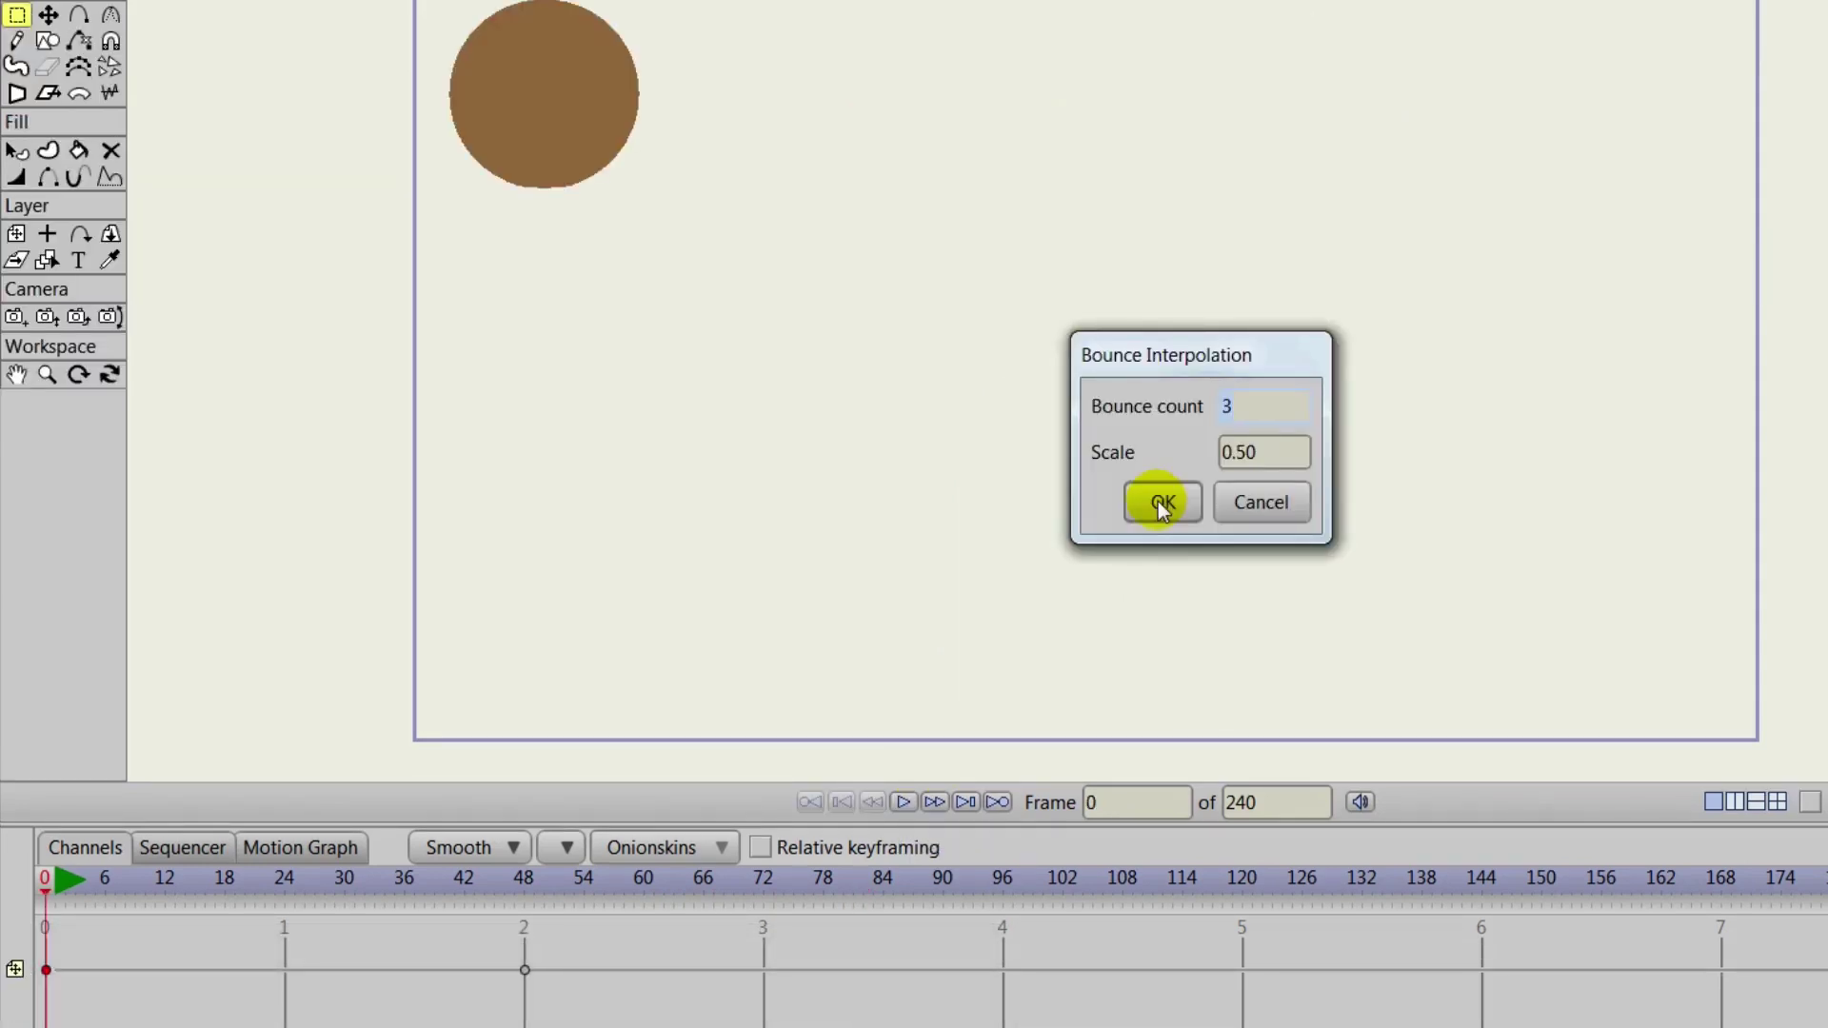
left_click(1159, 501)
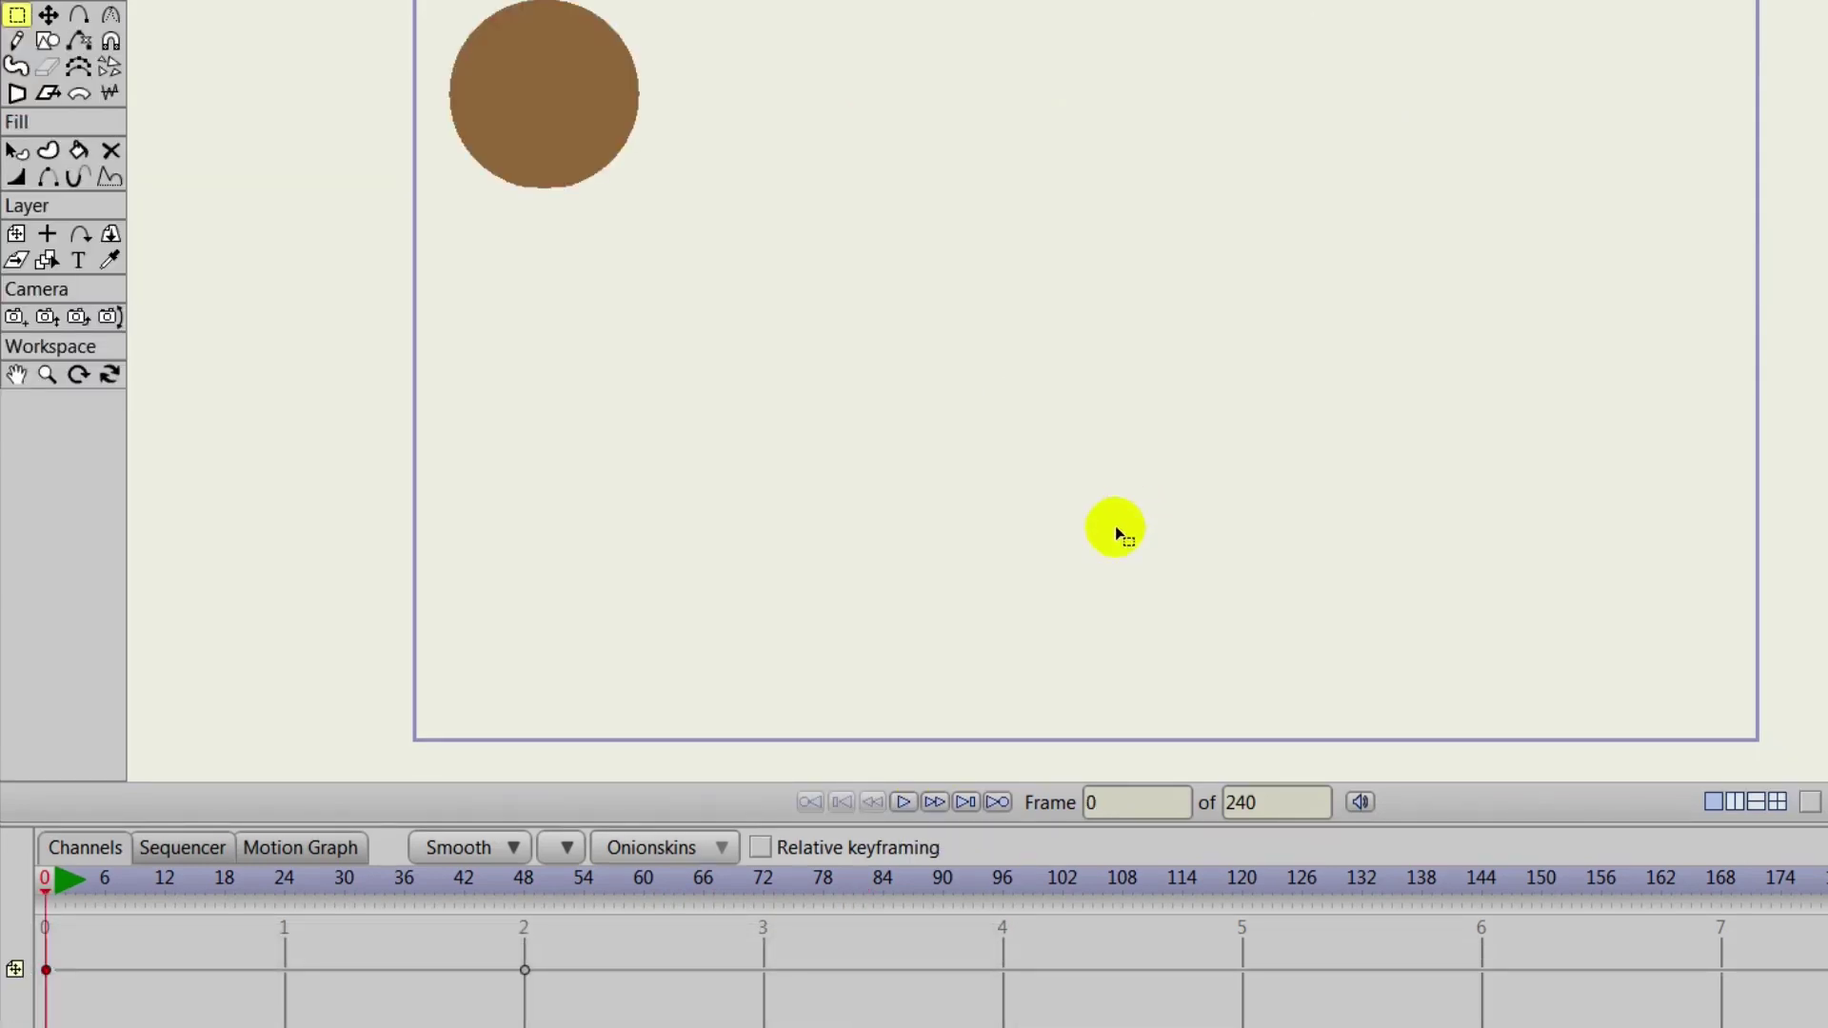
left_click(900, 802)
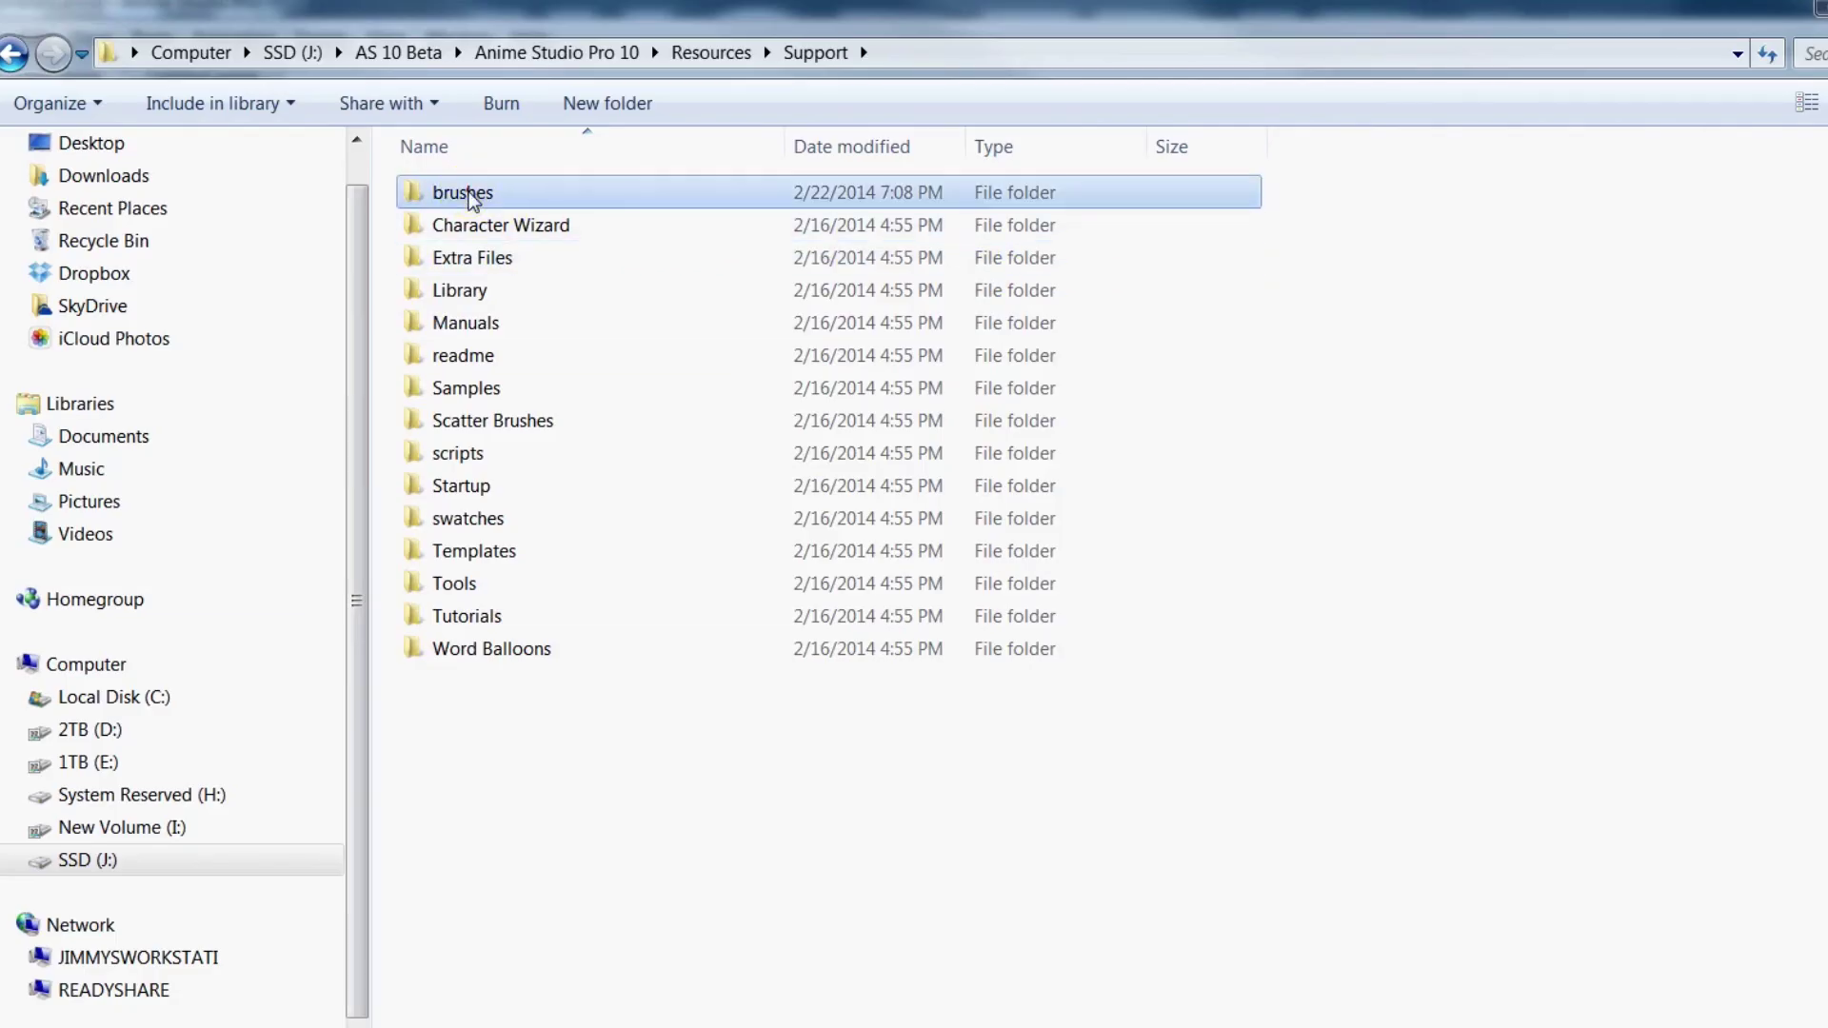
Open the brushes folder, then the Brush002 folder, selecting its image 1.png
double_click(473, 193)
left_click(483, 199)
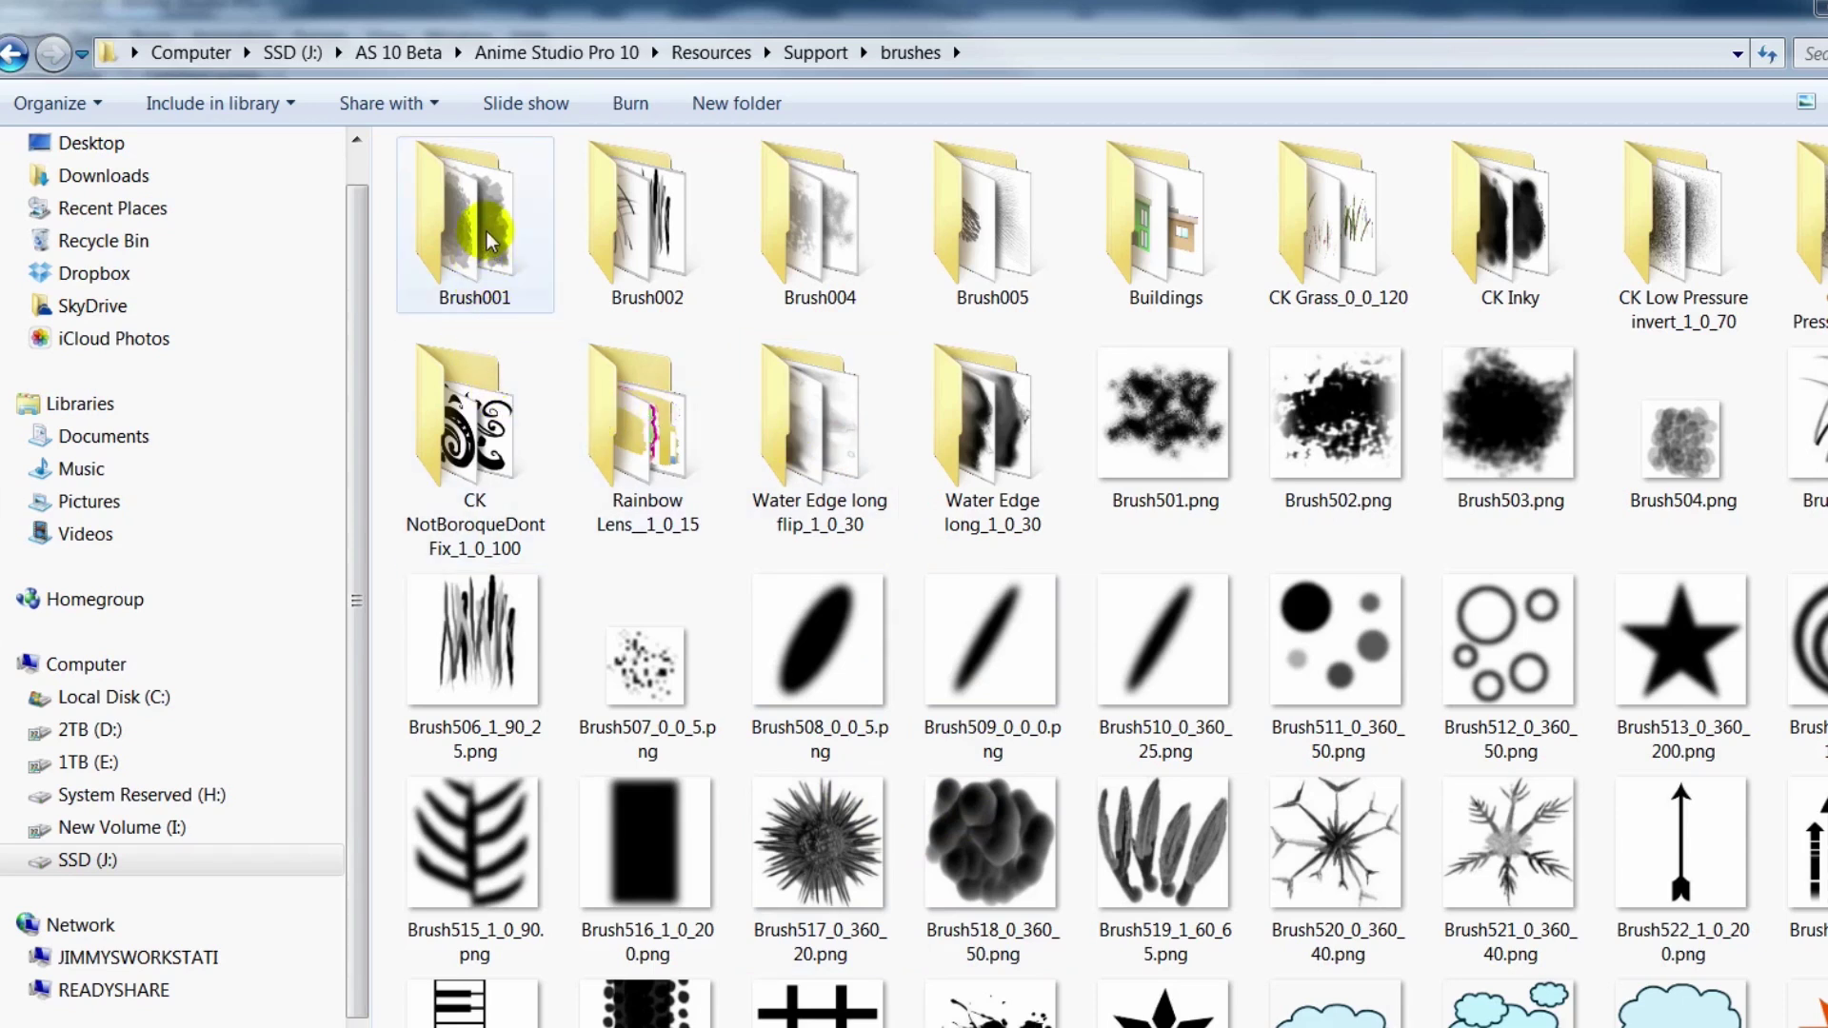
double_click(638, 234)
left_click(476, 245)
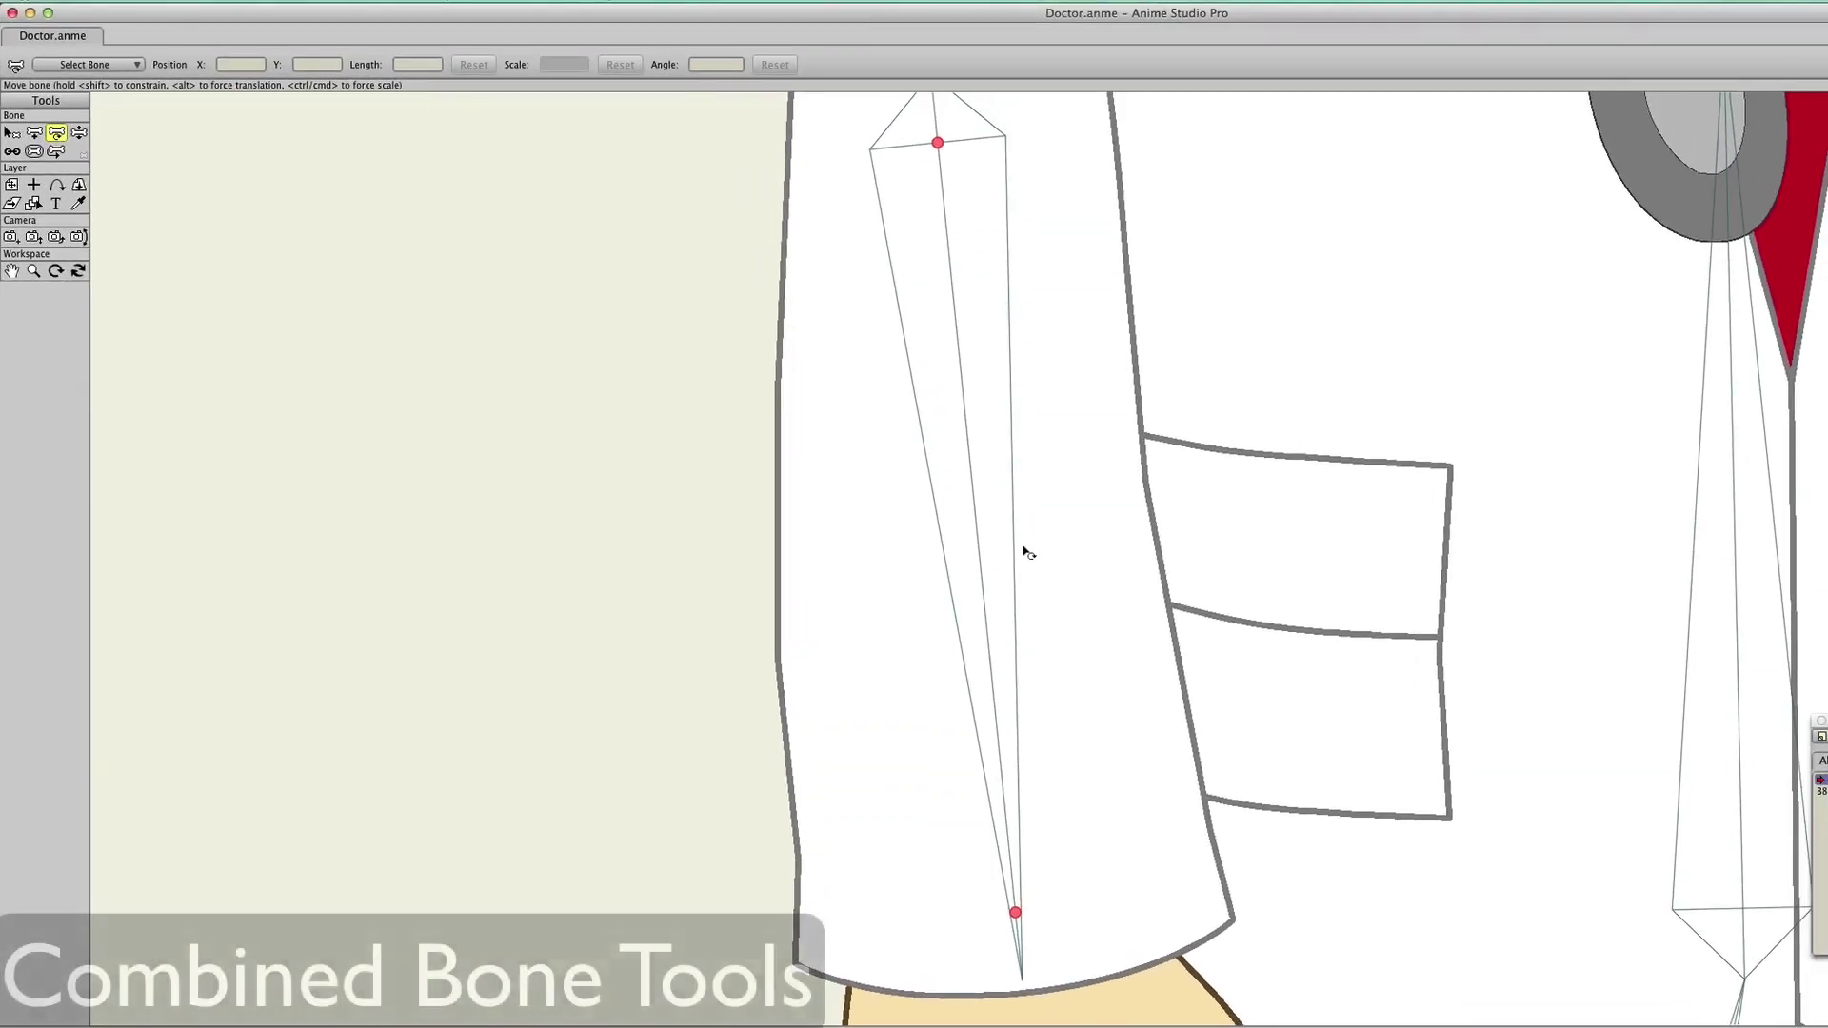
Shorten the doctor's arm bone and move it back inside the coat sleeve
left_click_drag(1028, 552, 962, 575)
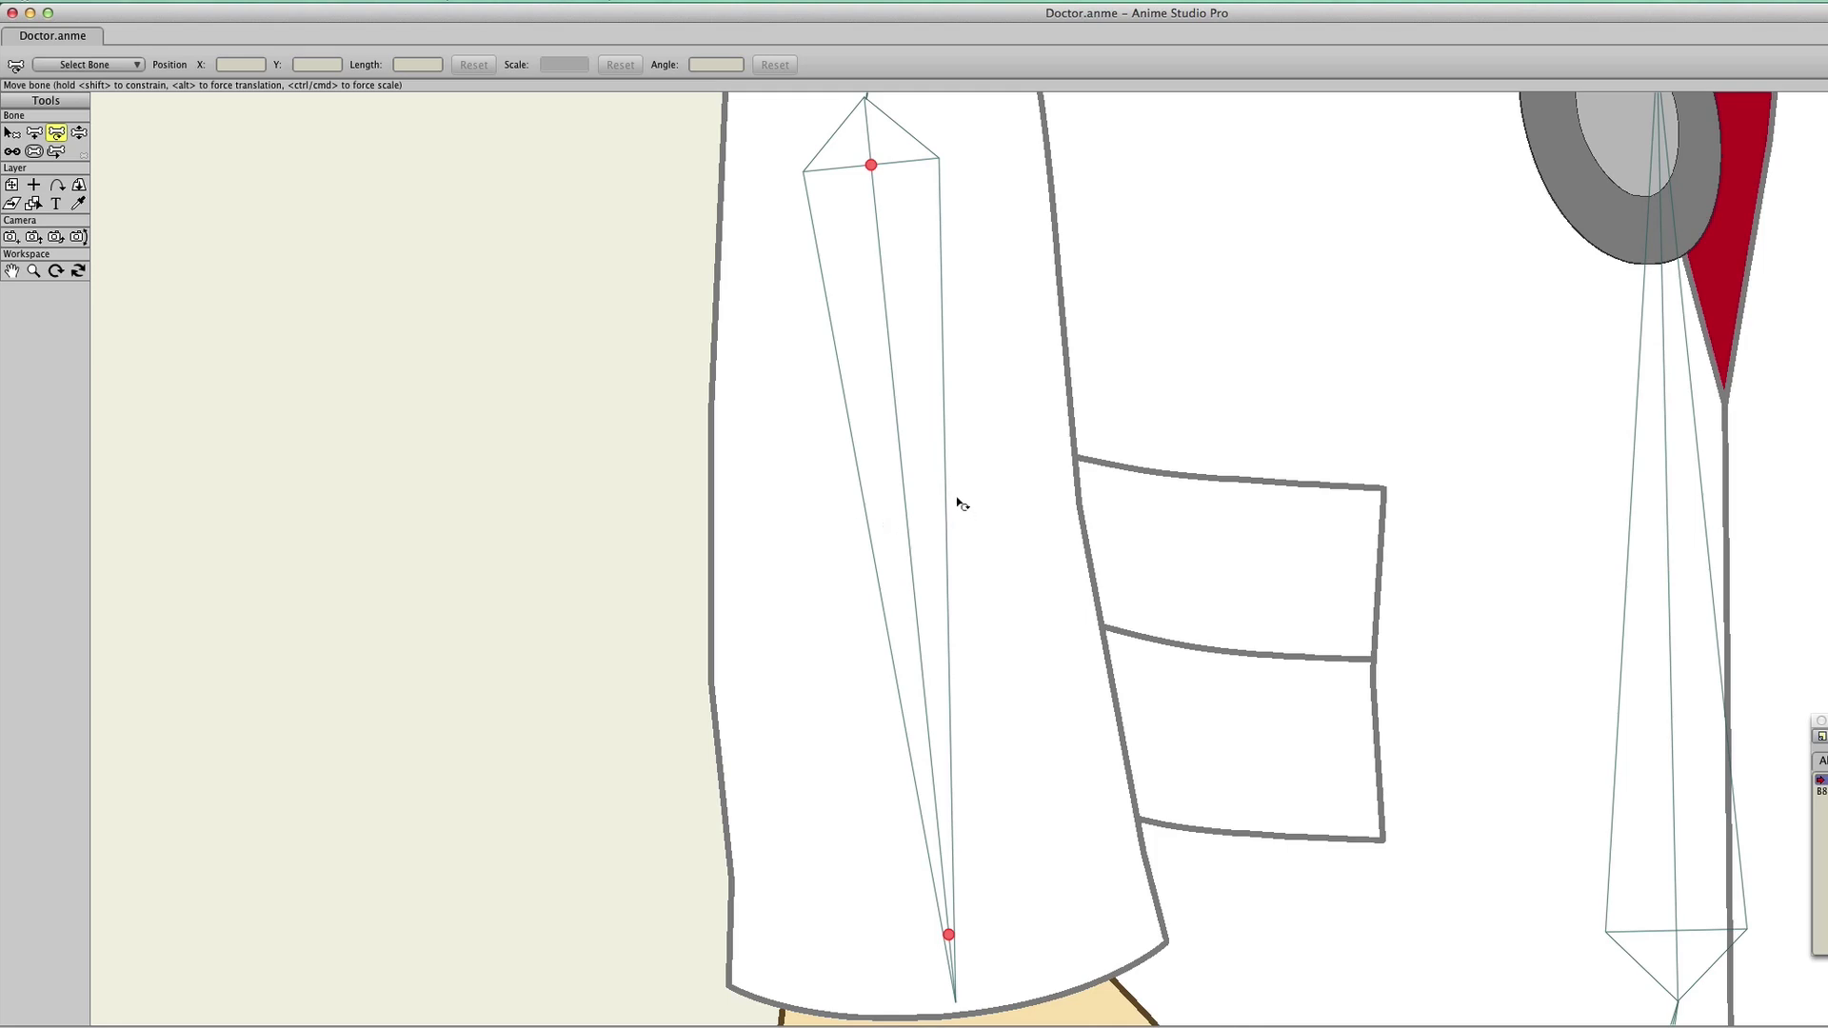
mouse_move(954, 504)
left_mouse_down()
mouse_move(1004, 476)
mouse_move(951, 491)
left_mouse_up()
mouse_move(960, 998)
left_mouse_down()
mouse_move(914, 632)
mouse_move(930, 930)
mouse_move(889, 408)
mouse_move(943, 999)
left_mouse_up()
mouse_move(875, 168)
left_mouse_down()
mouse_move(894, 245)
mouse_move(905, 191)
mouse_move(767, 232)
mouse_move(934, 364)
mouse_move(946, 163)
mouse_move(815, 213)
mouse_move(990, 298)
mouse_move(919, 175)
mouse_move(868, 176)
left_mouse_up()
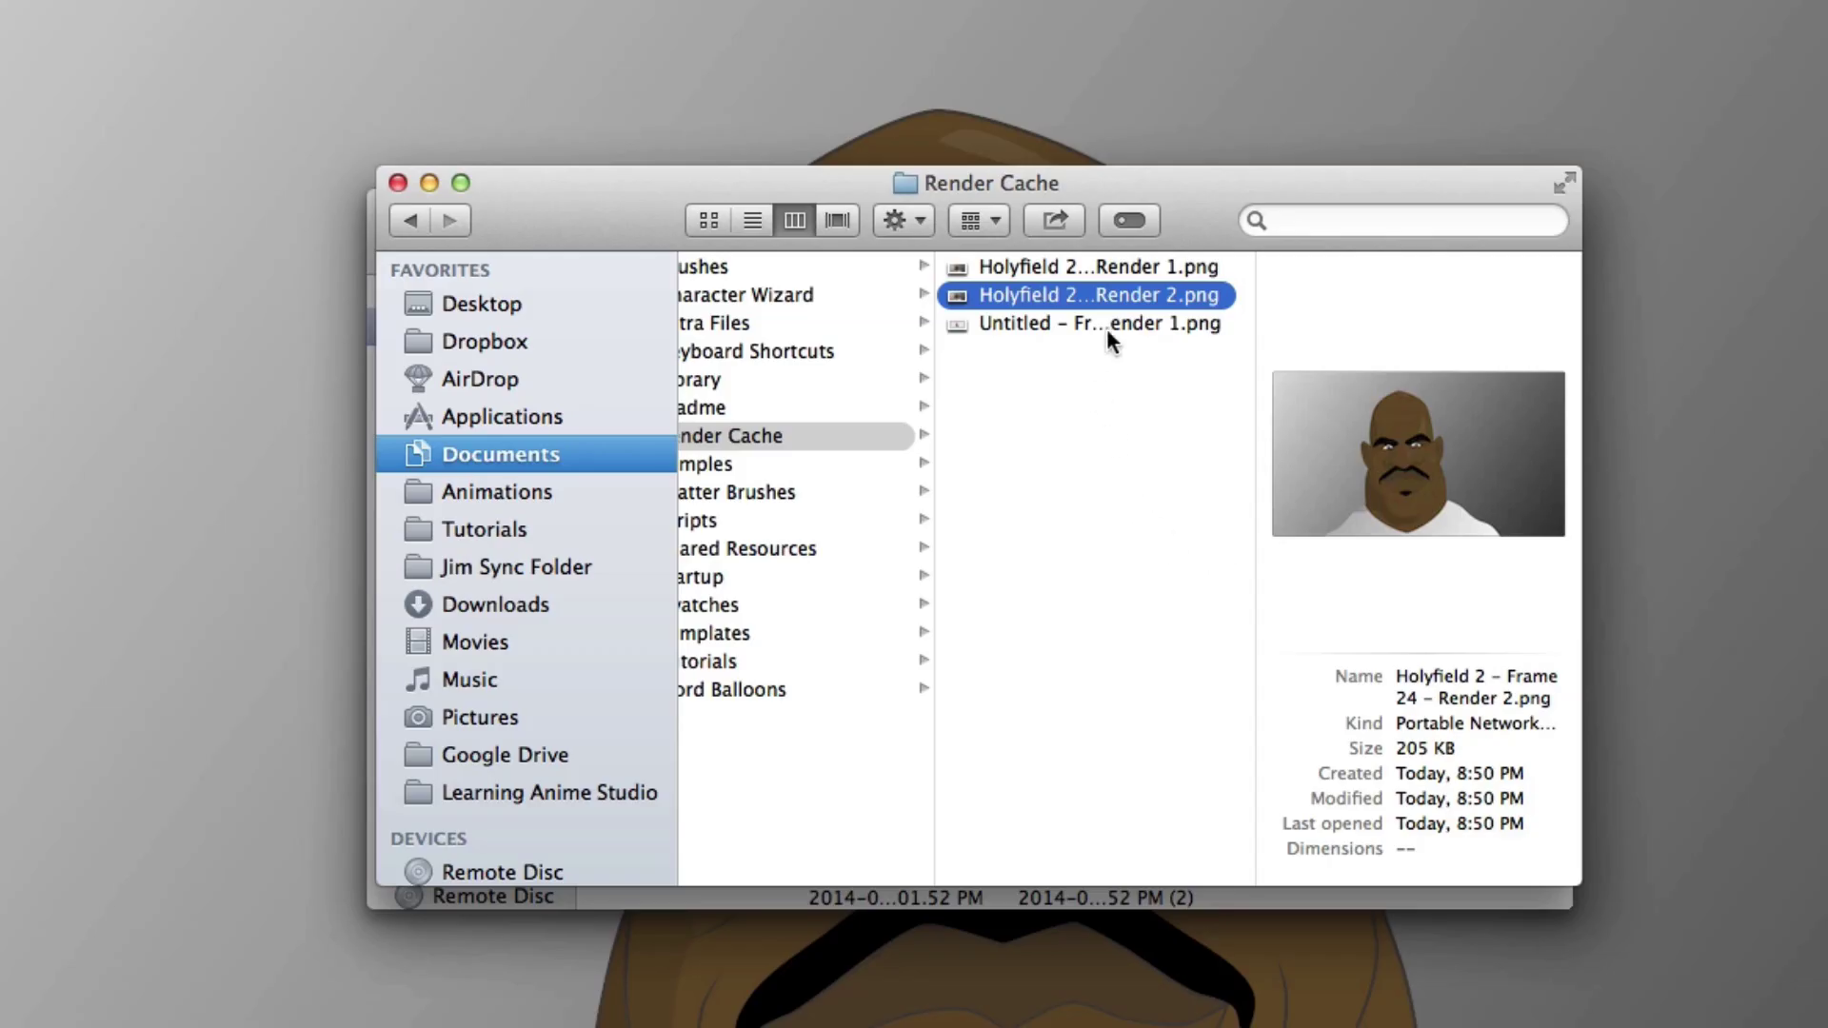
Widen the Finder columns, compare the two frame 24 renders, and open Render 1.png in Preview
left_click_drag(1258, 283, 1414, 281)
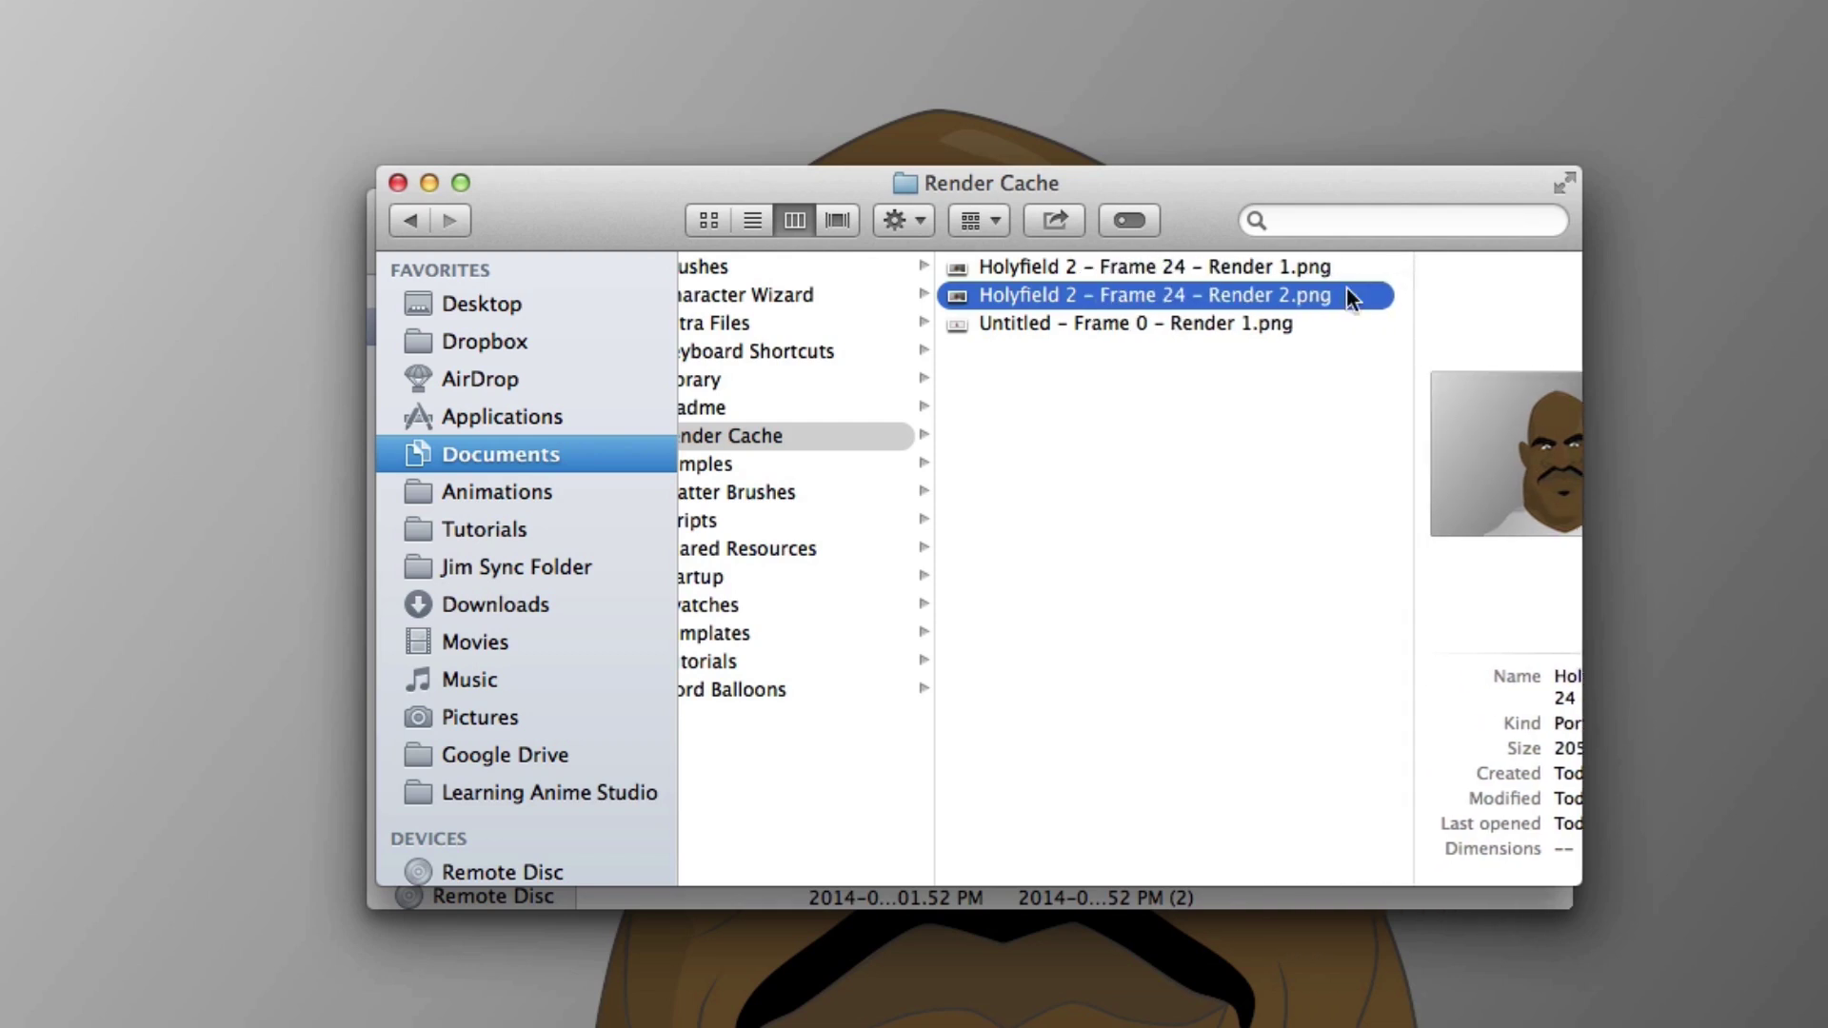
left_click_drag(933, 370, 814, 380)
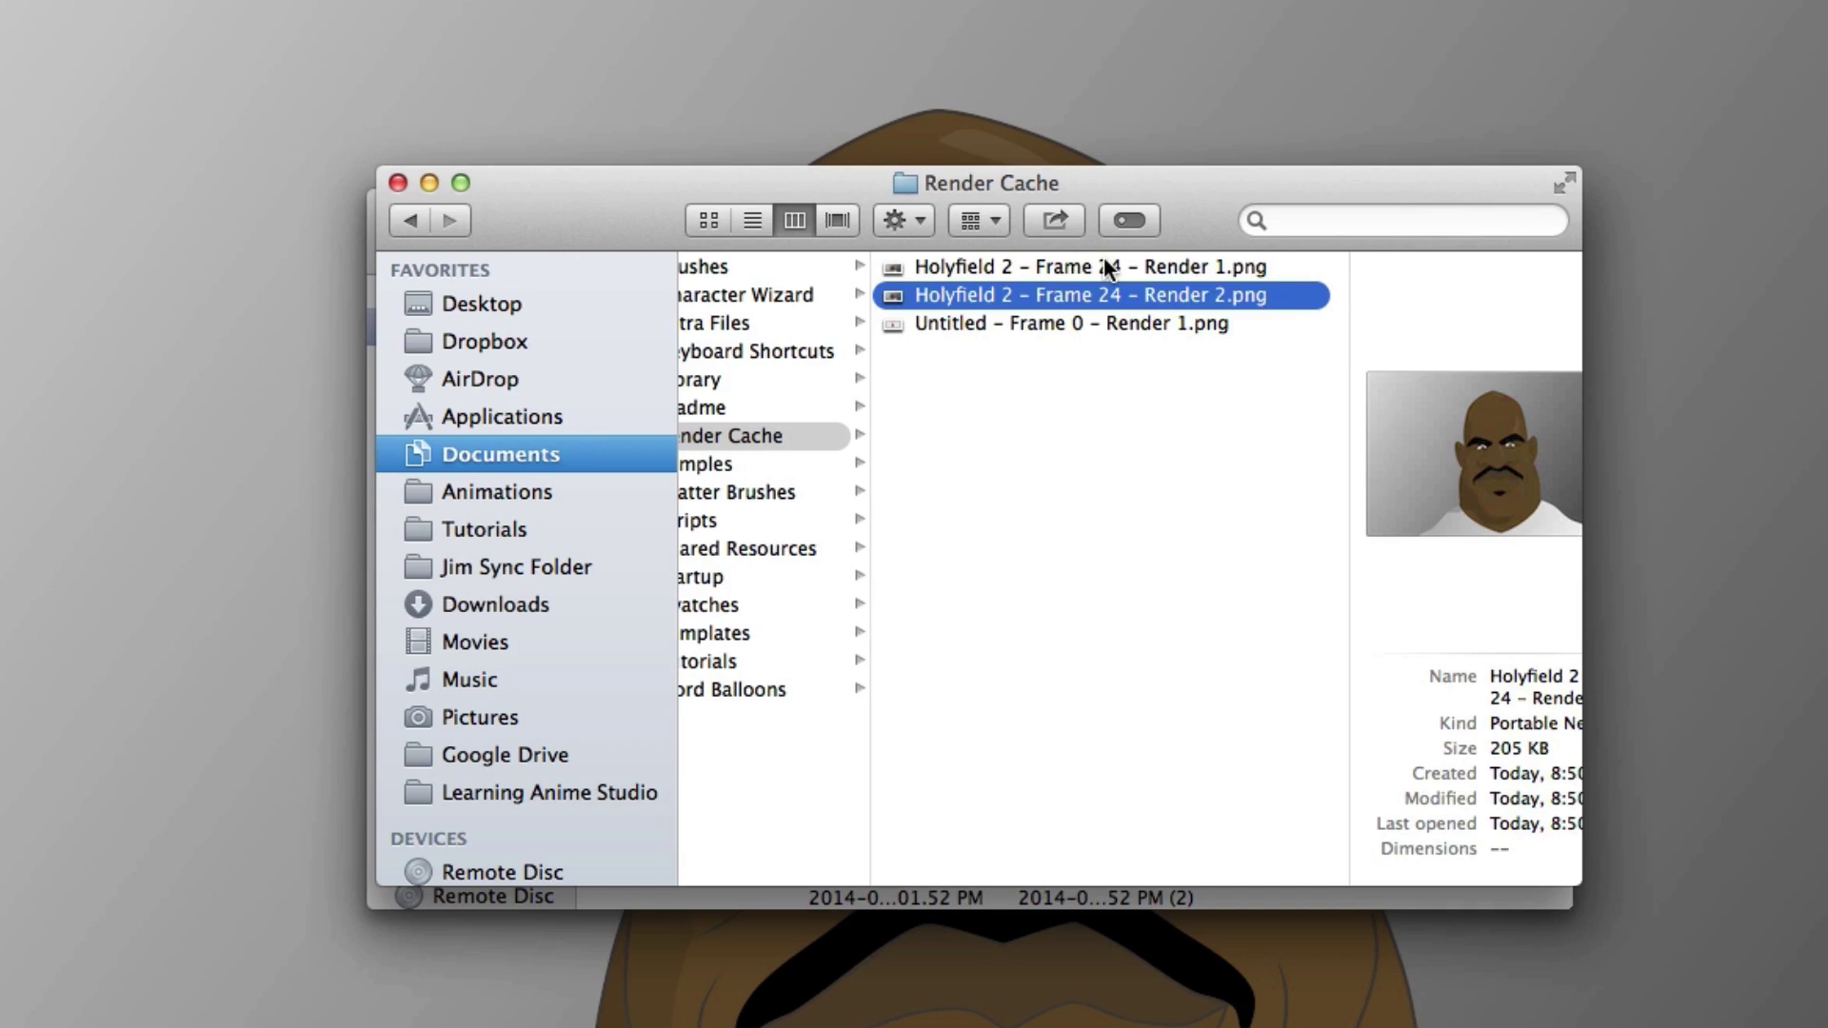
left_click(1122, 267)
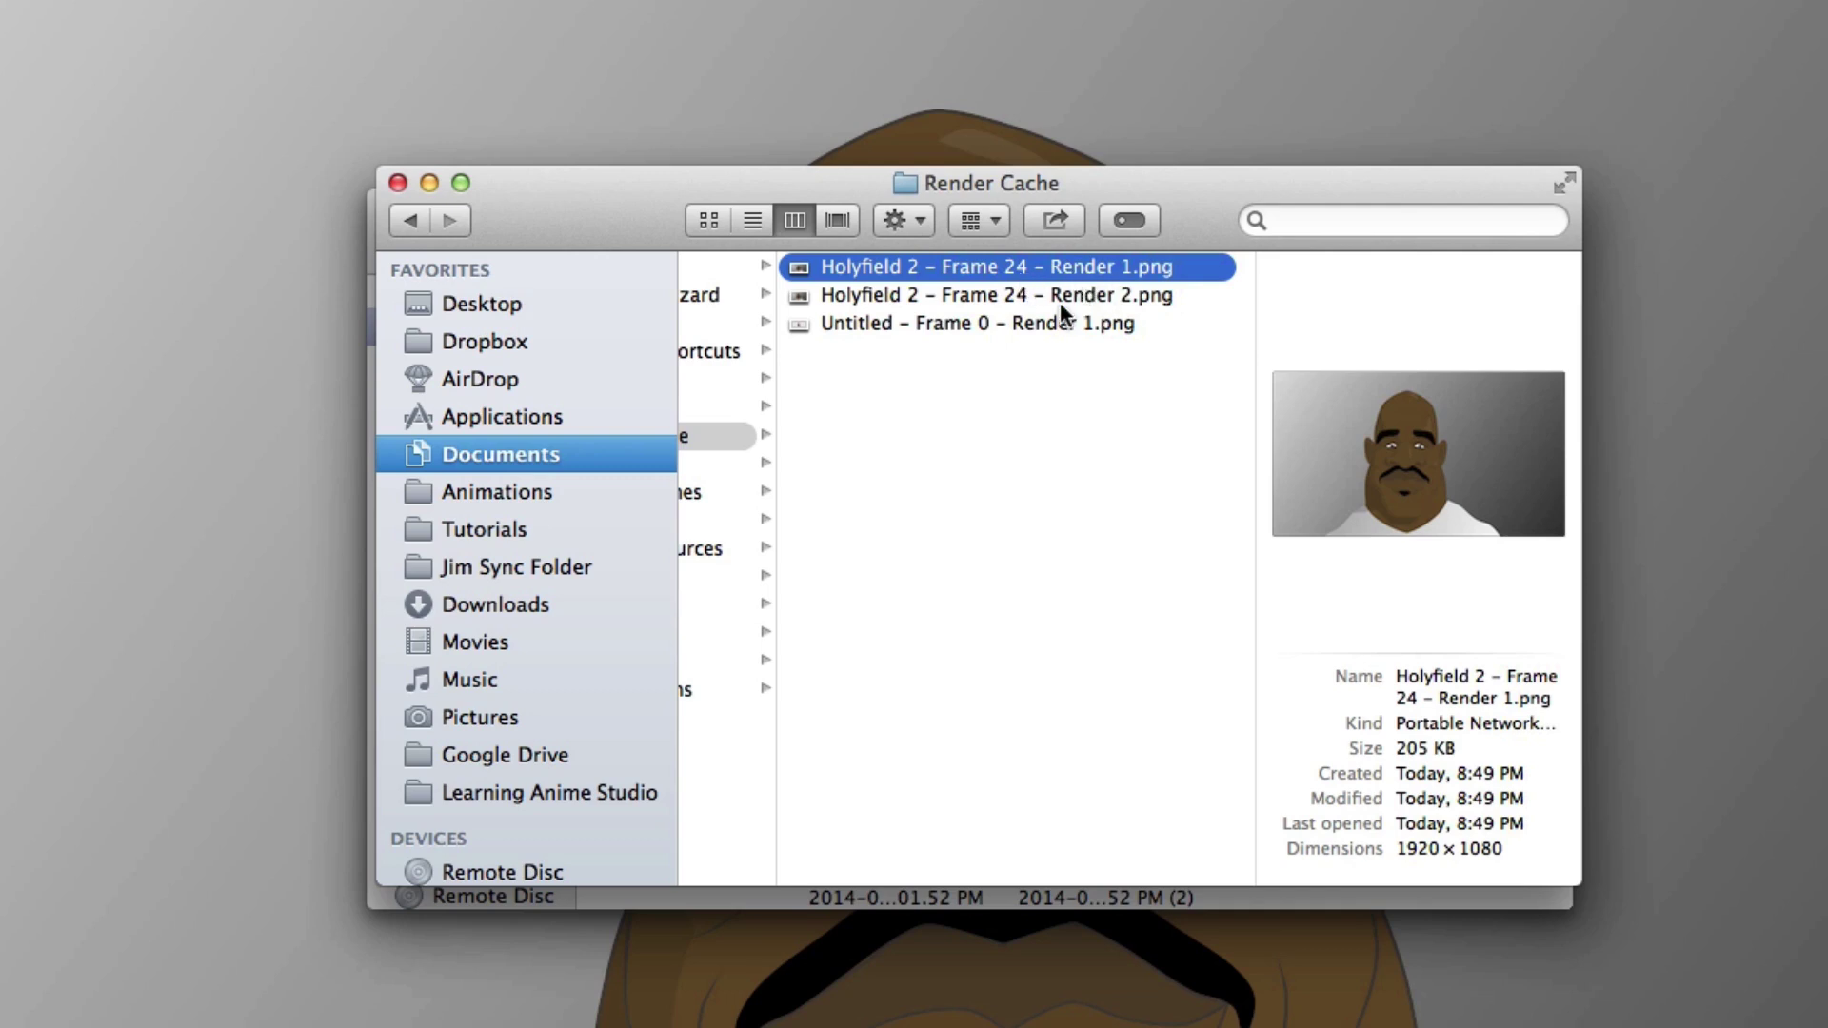
left_click(1060, 297)
left_click(1055, 274)
left_click(1064, 295)
left_click(1064, 267)
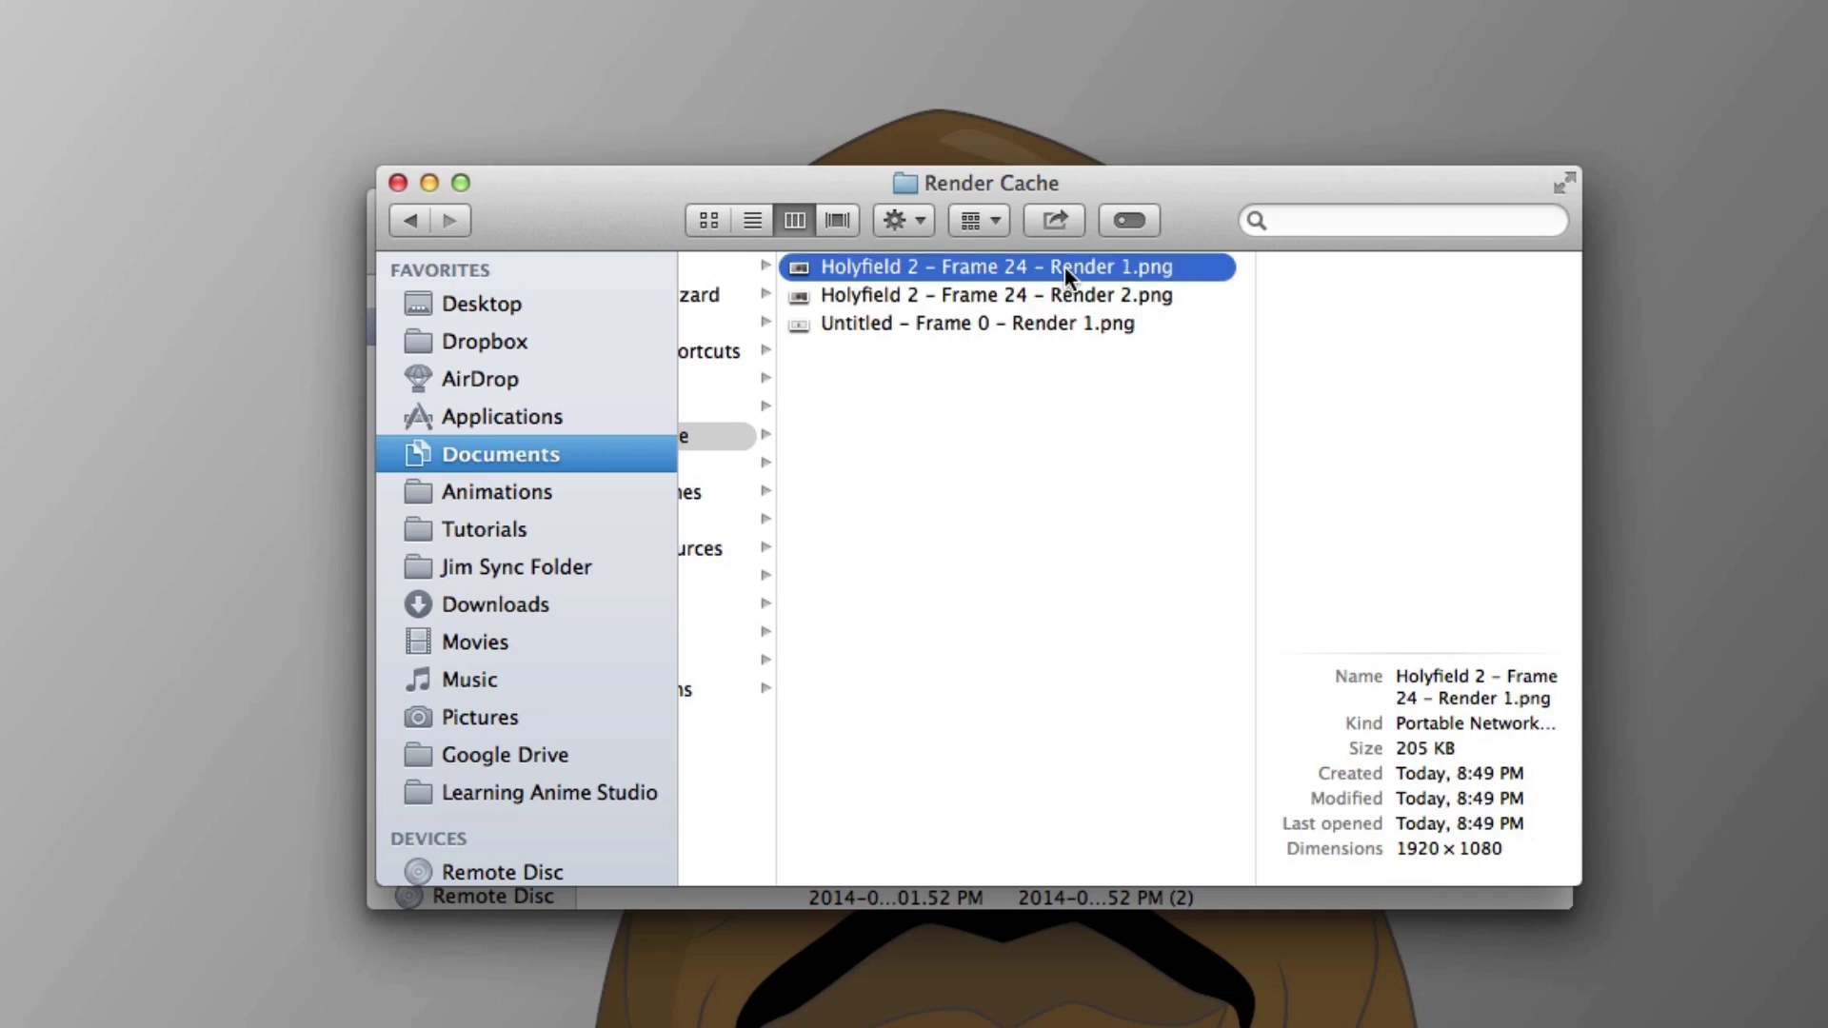
double_click(1064, 266)
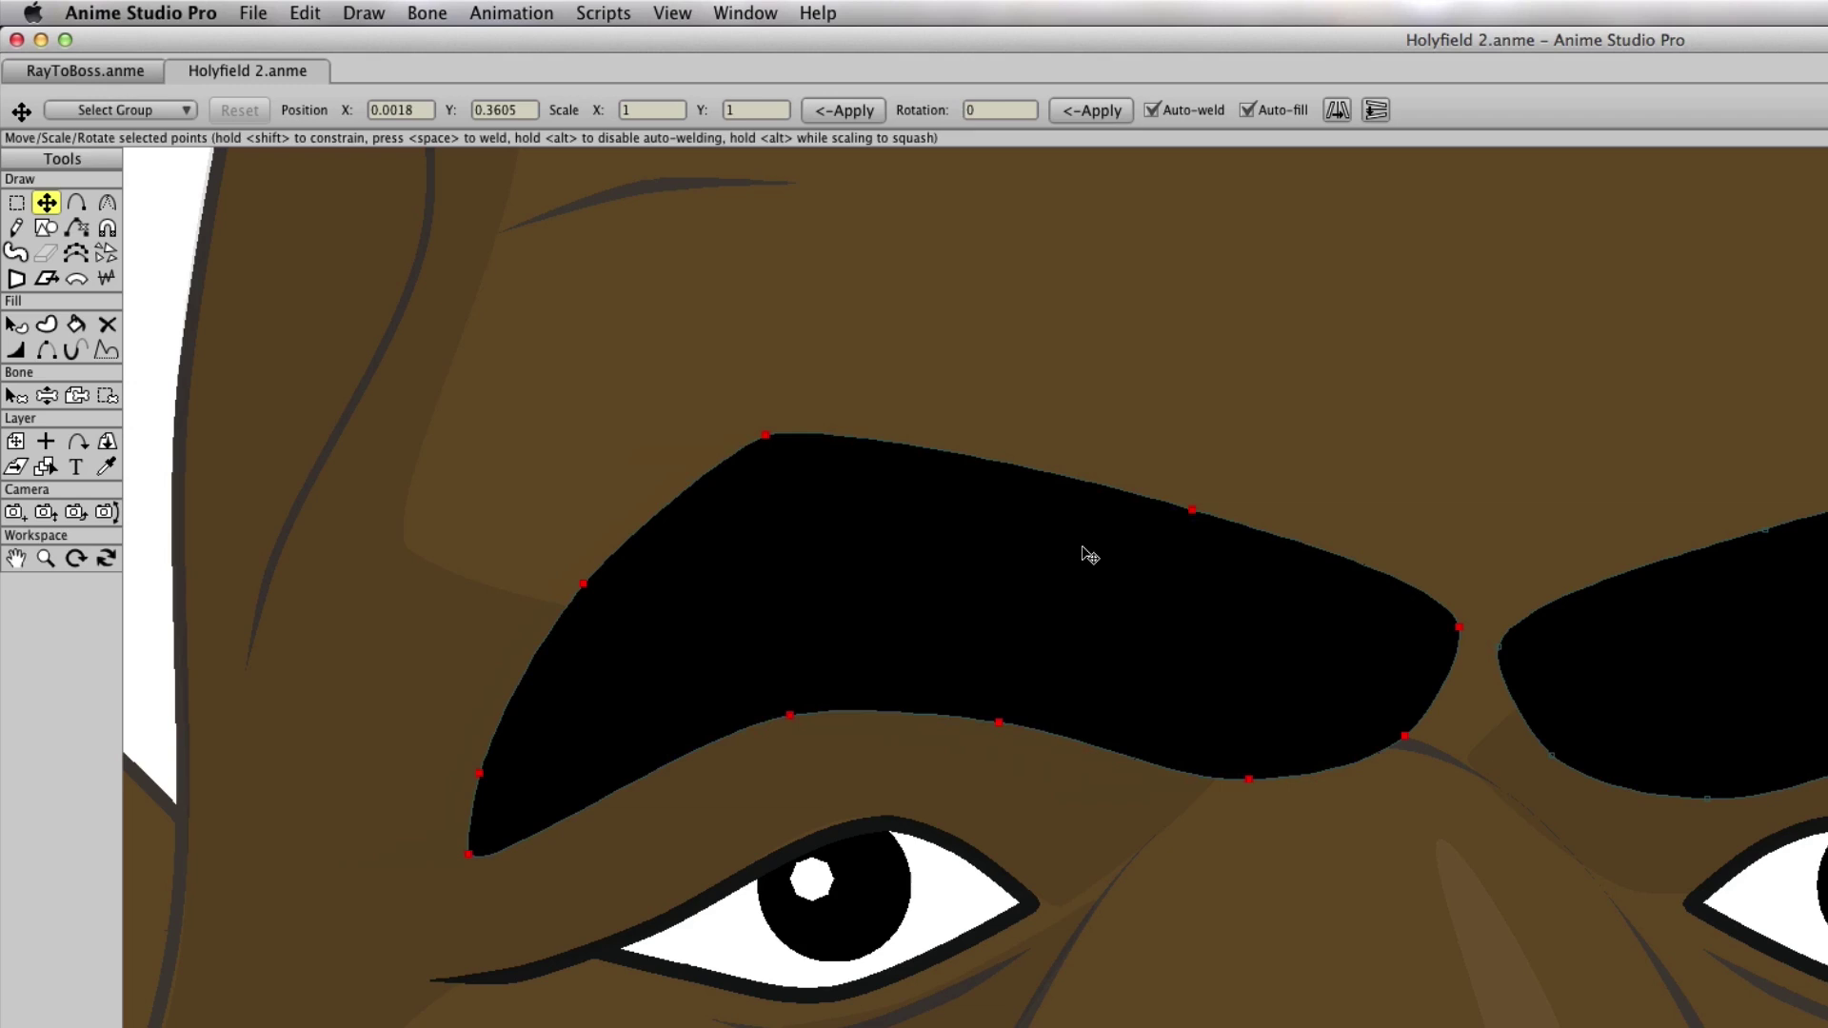
Move and shrink the left eyebrow, undoing a trial 40° rotation so it stays level
left_click_drag(1090, 556, 952, 626)
left_click_drag(828, 538, 954, 606)
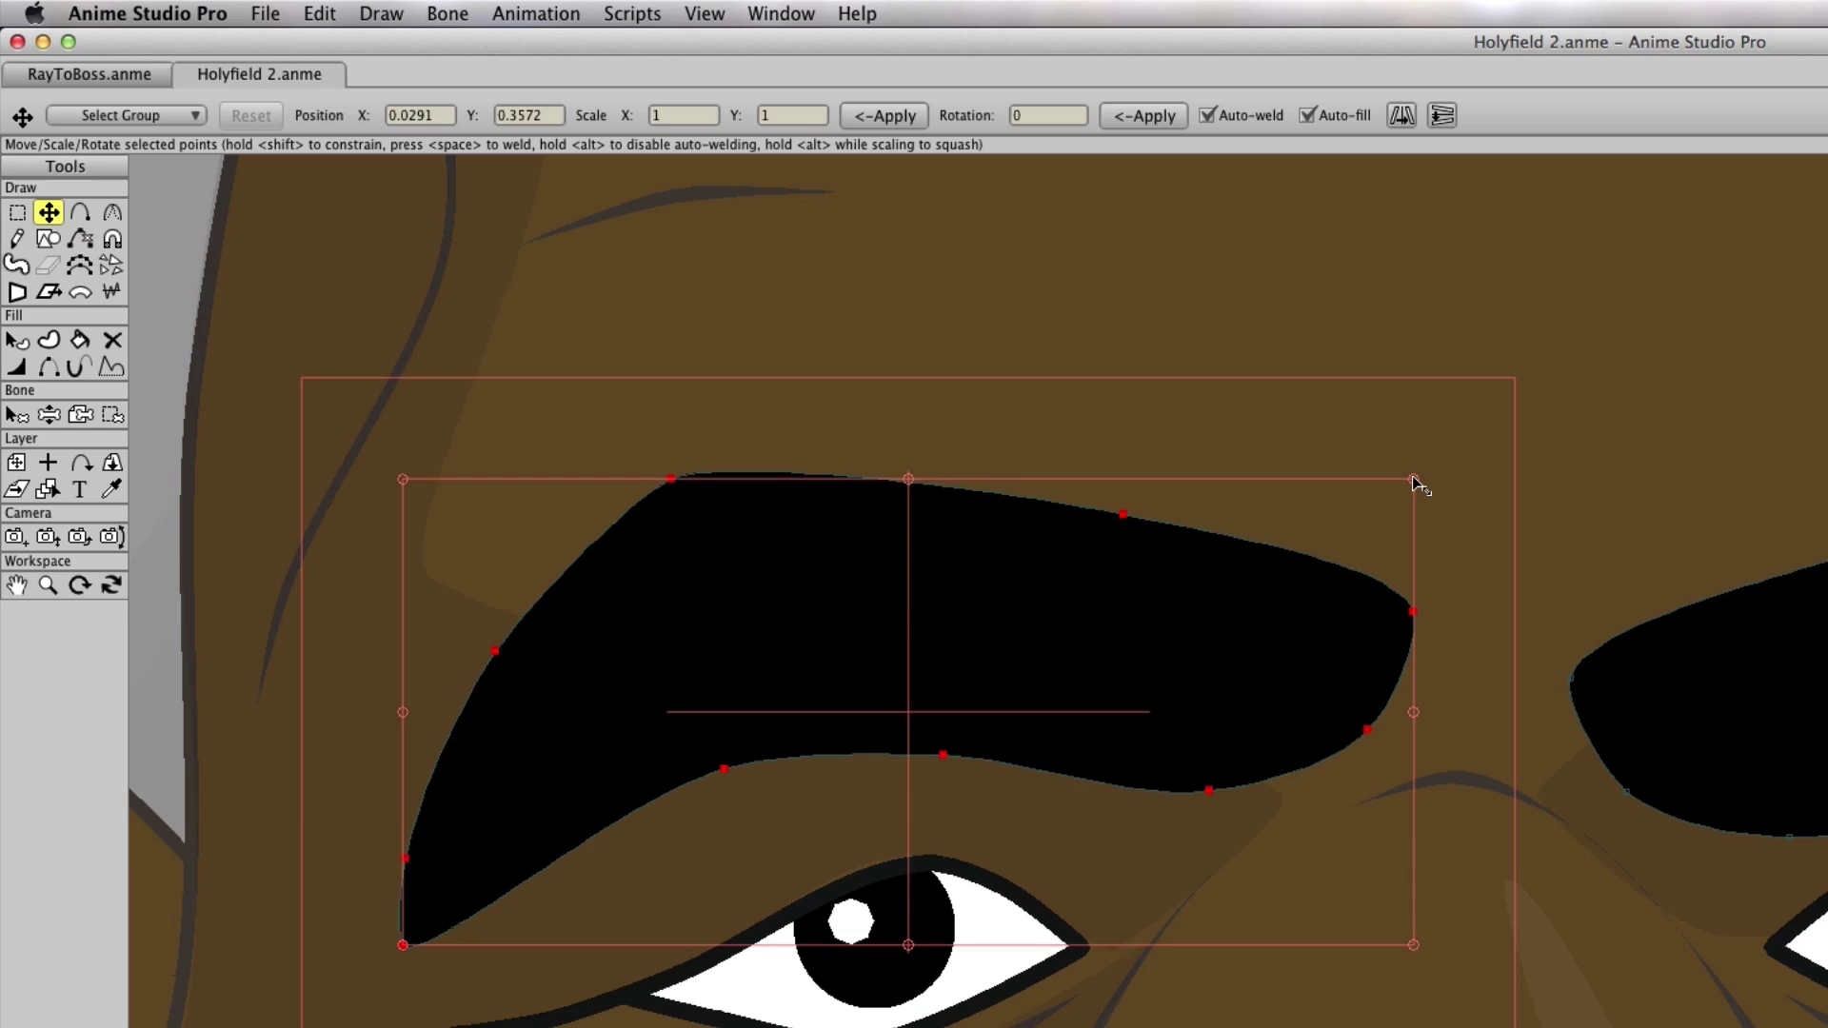
left_click_drag(1413, 476, 1502, 729)
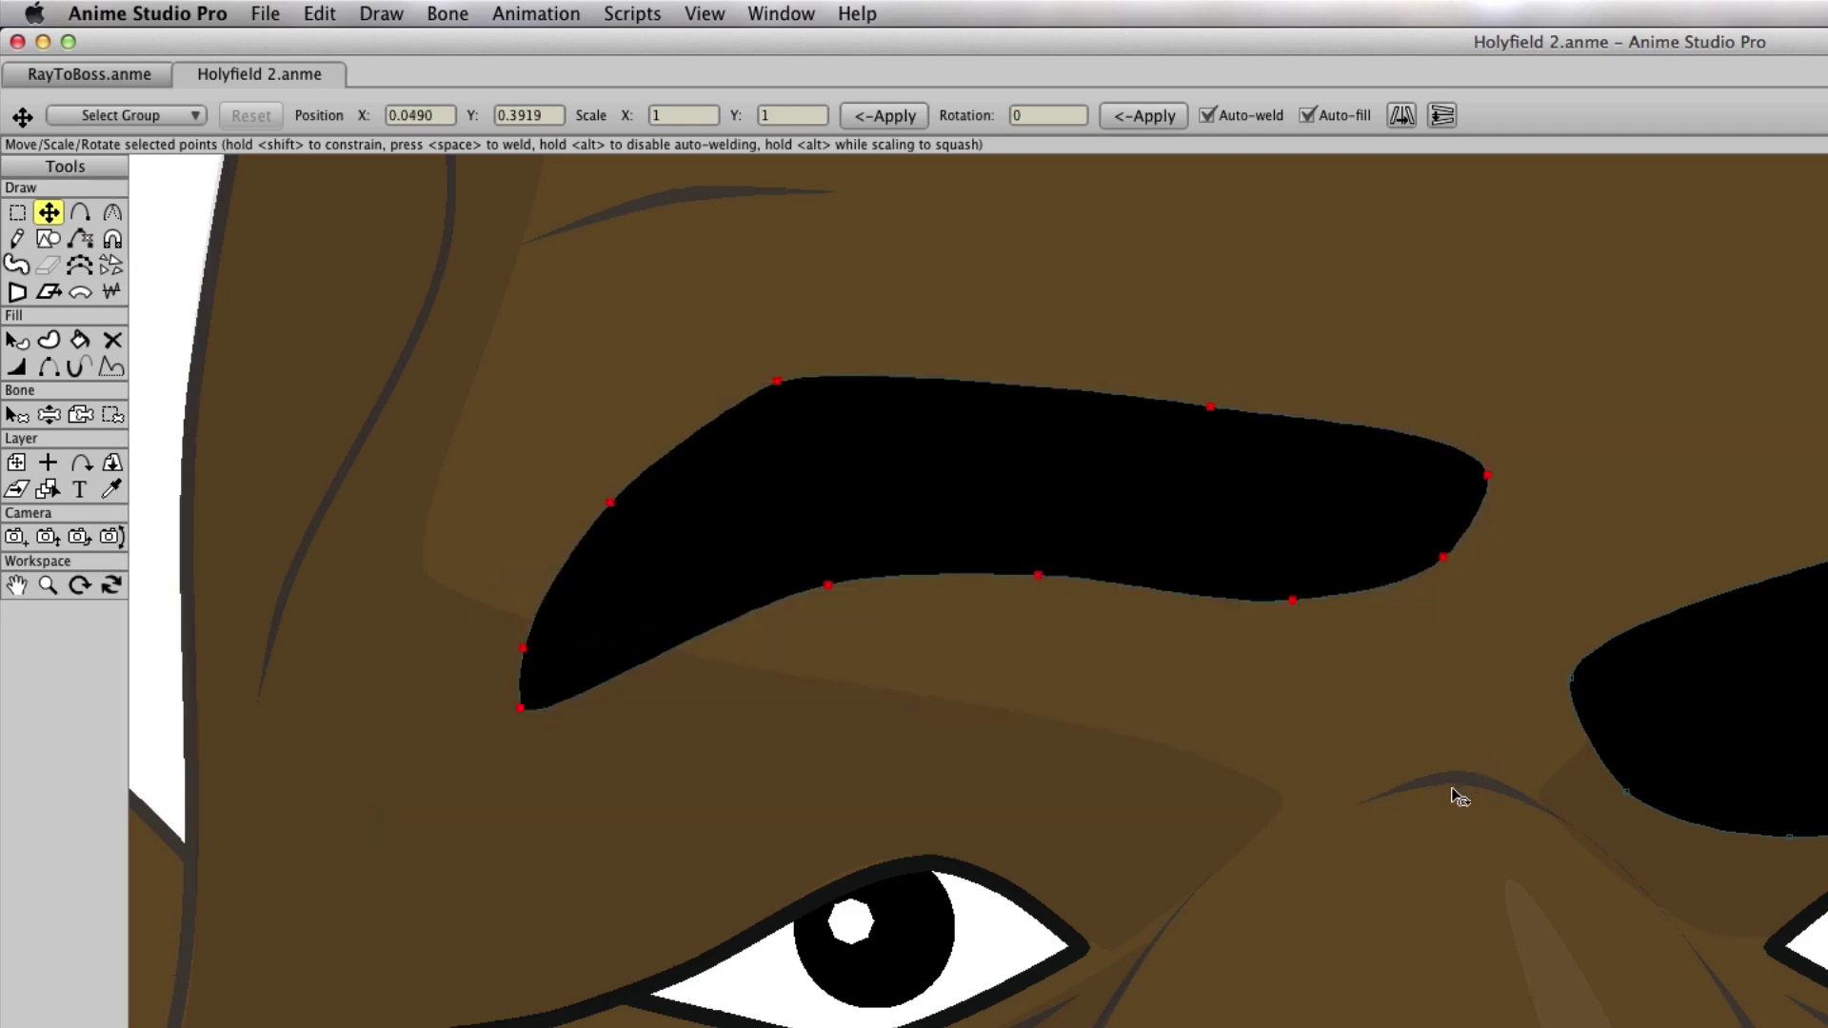
left_click_drag(1459, 798, 1341, 876)
key("super+z")
key("super+z")
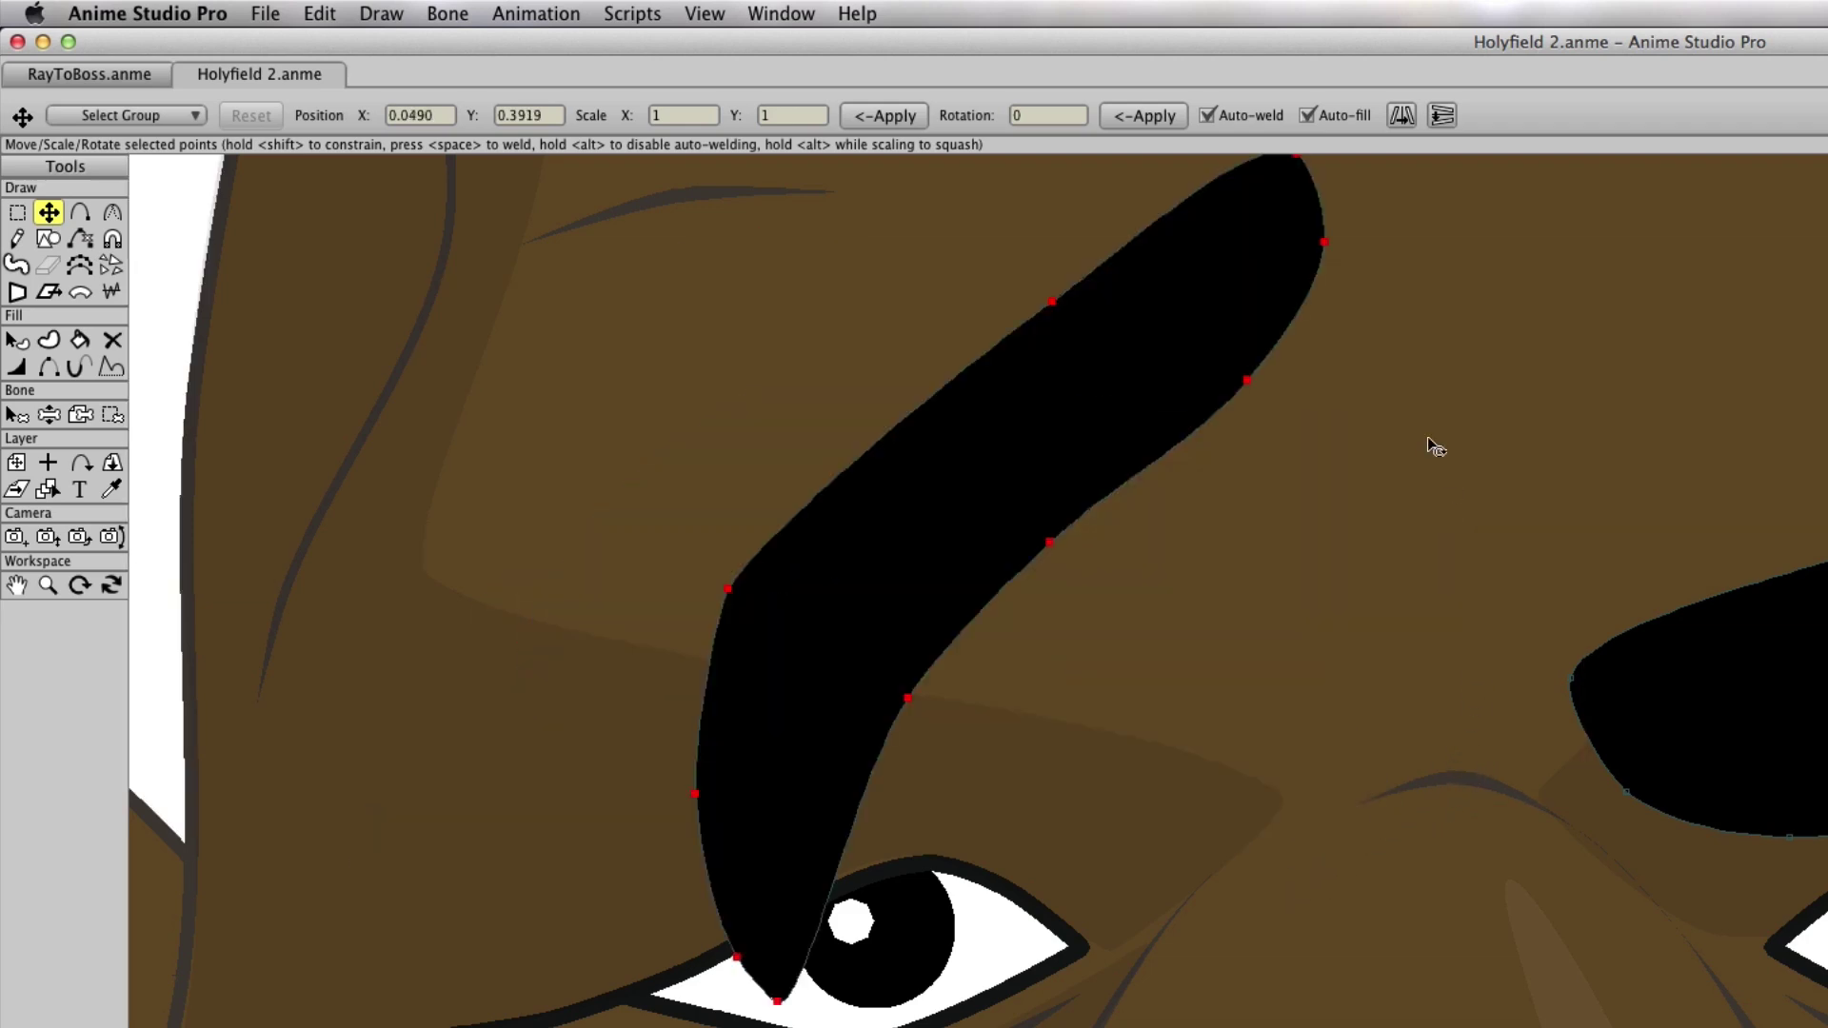
key("super+shift+z")
key("super+z")
key("super+shift+z")
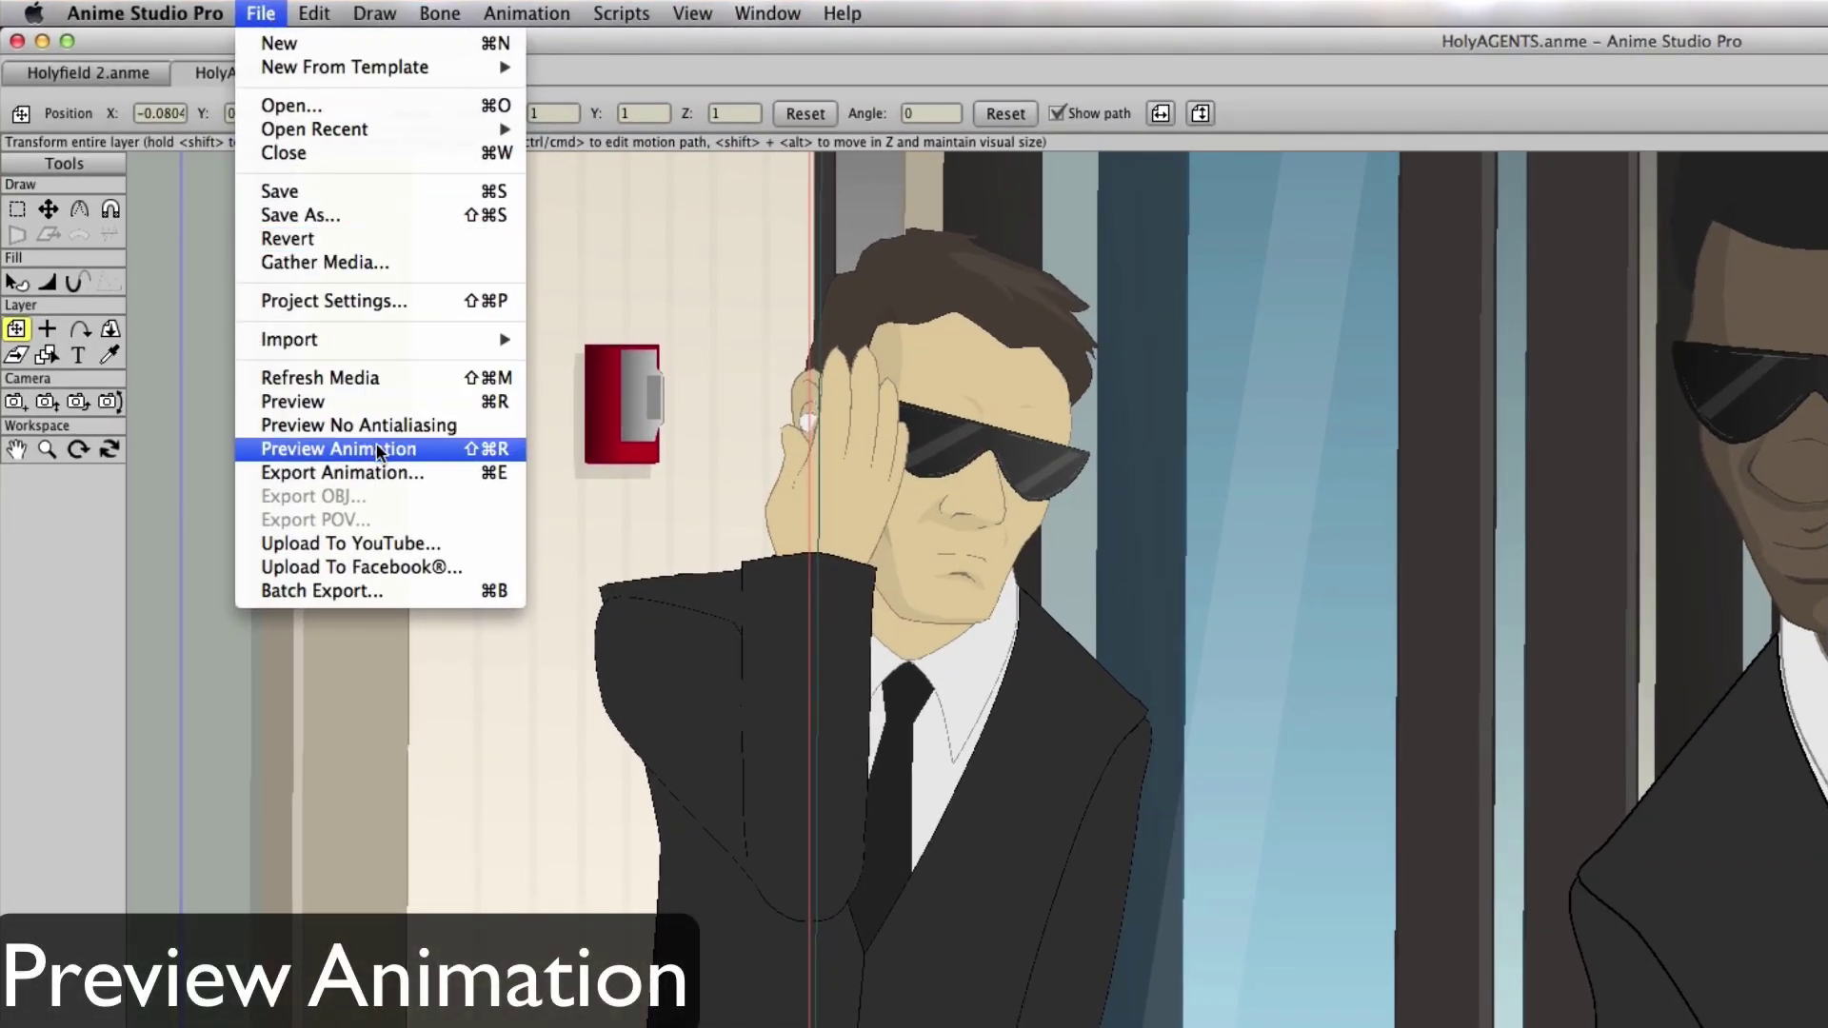
Render a preview movie of the HolyAGENTS animation with File > Preview Animation
left_click(378, 449)
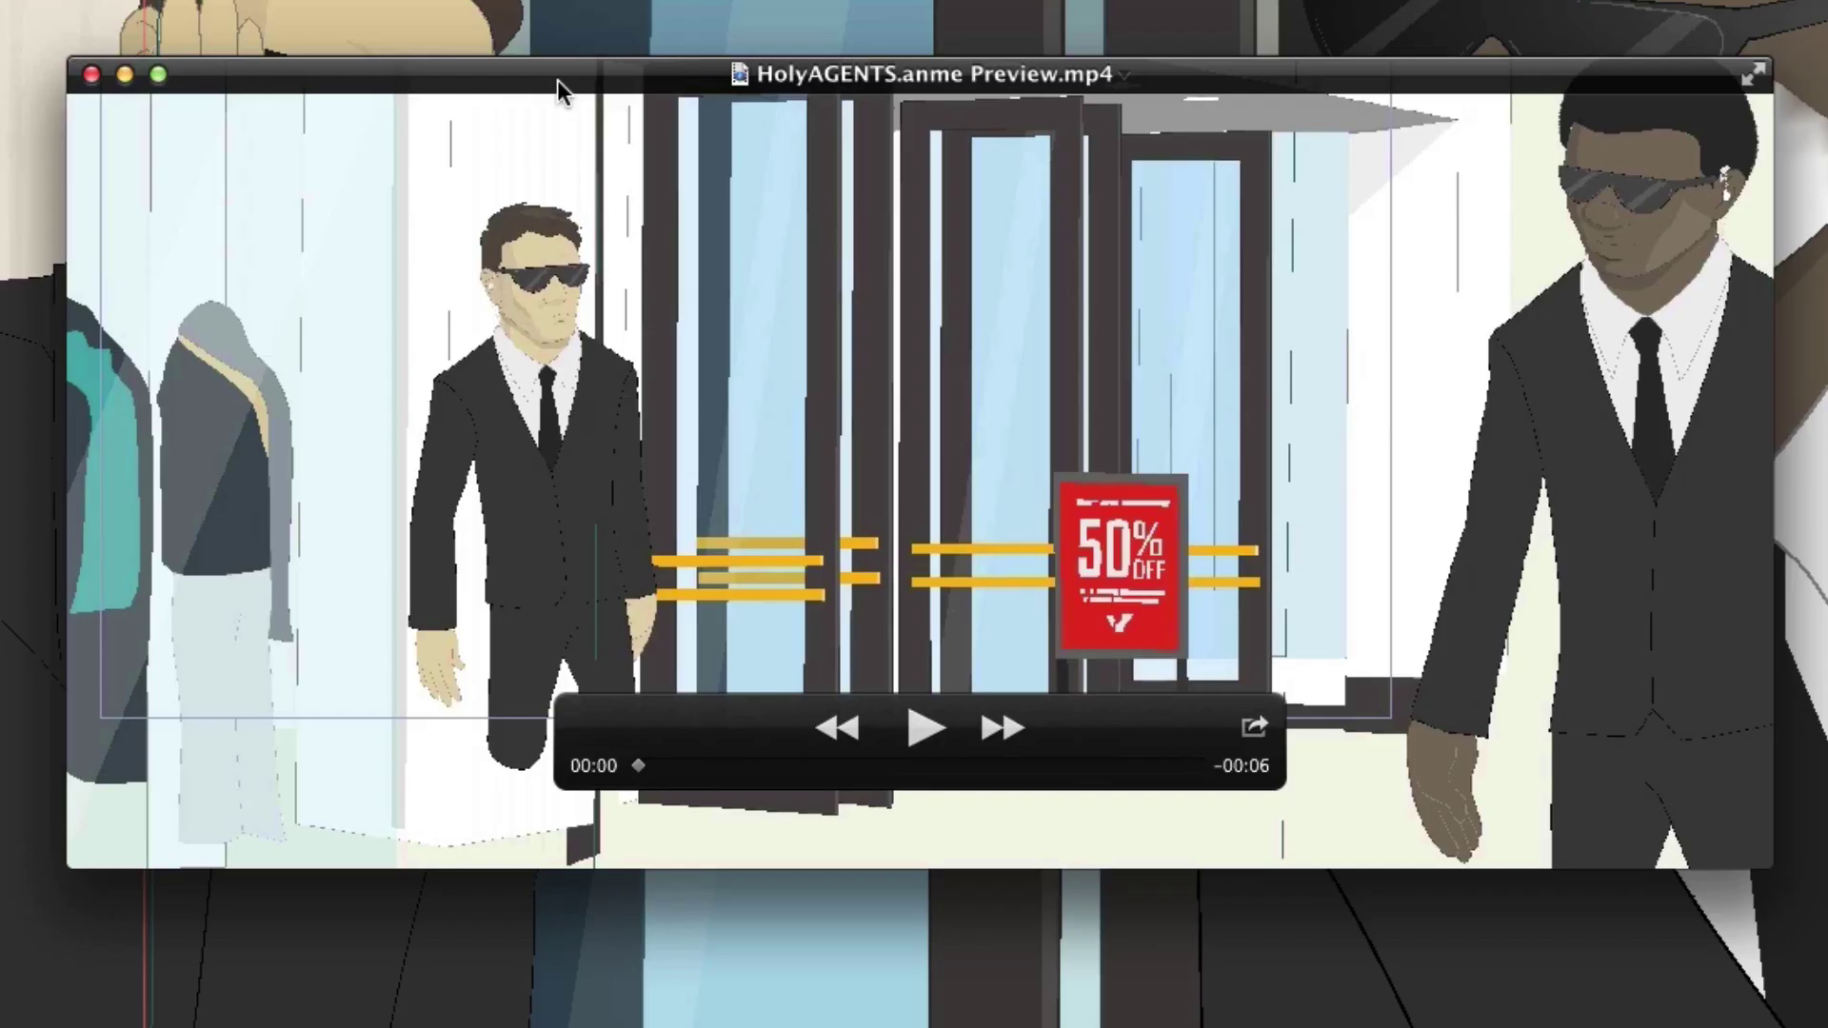
Start playback of the HolyAGENTS preview movie in the QuickTime controller
left_click(929, 727)
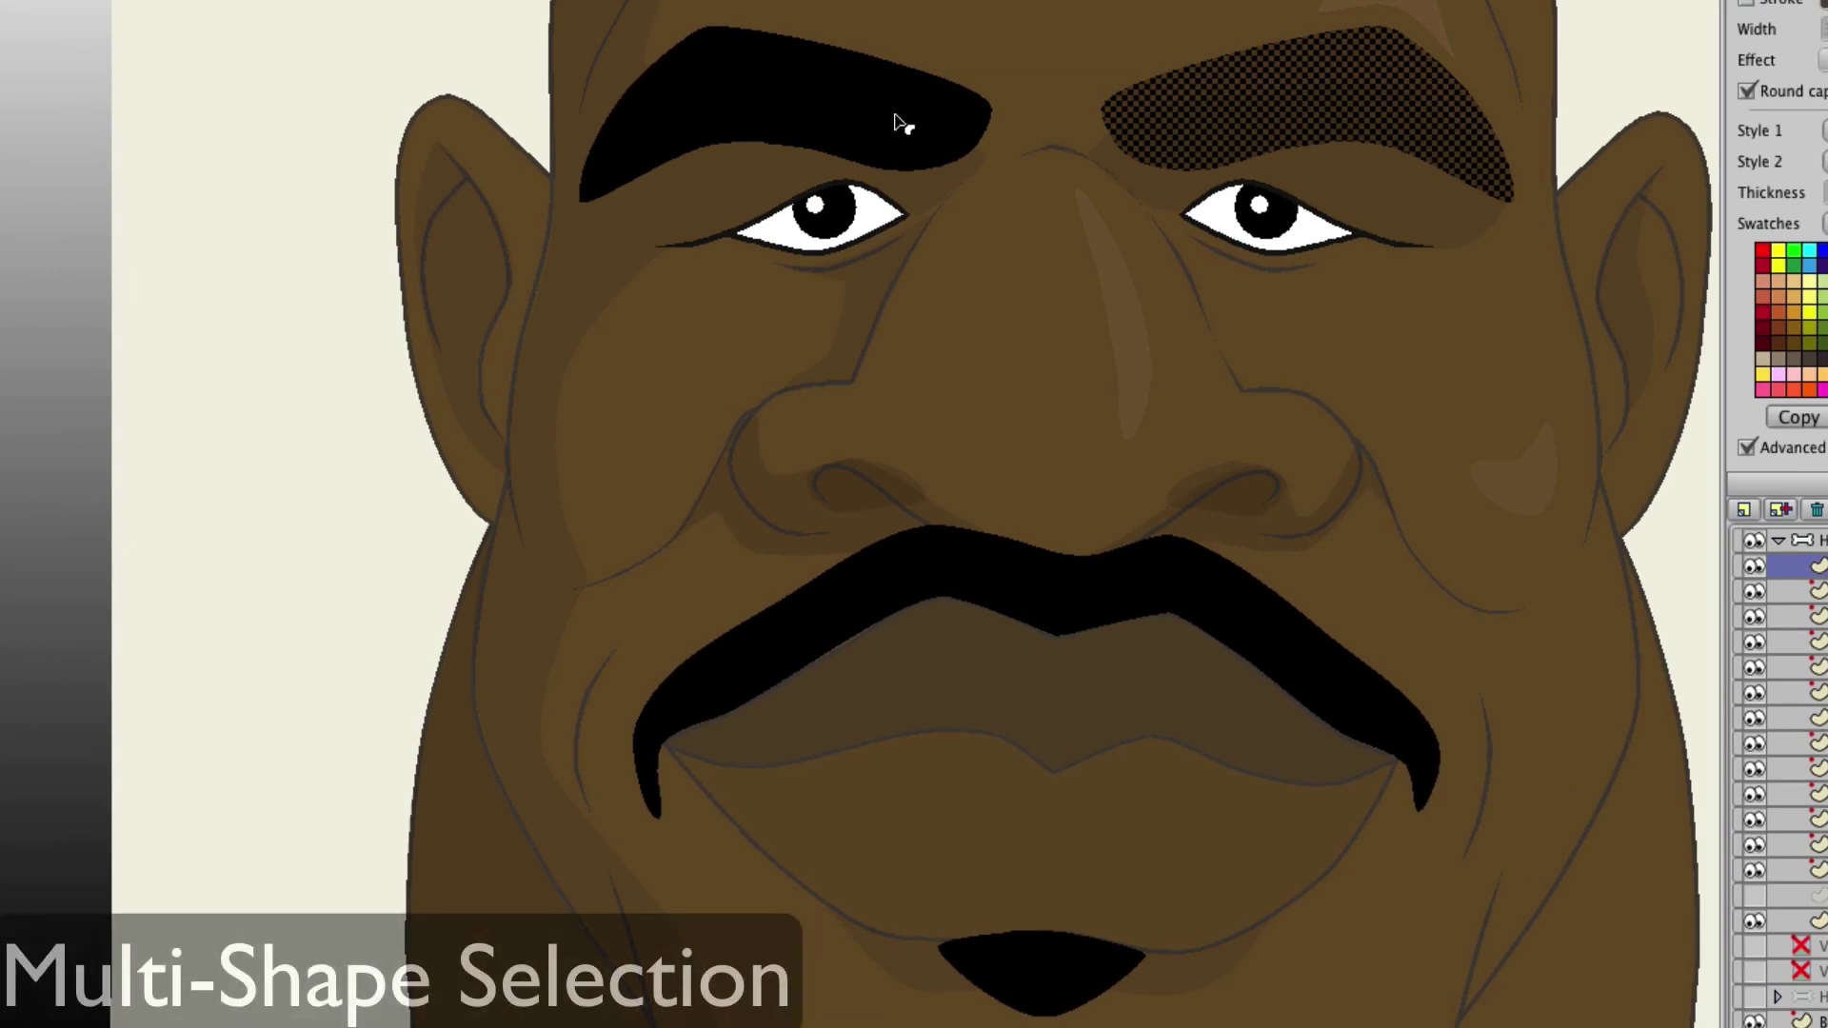
Add the second eyebrow and the mustache to the selection alongside the first eyebrow
left_click(897, 123, "shift")
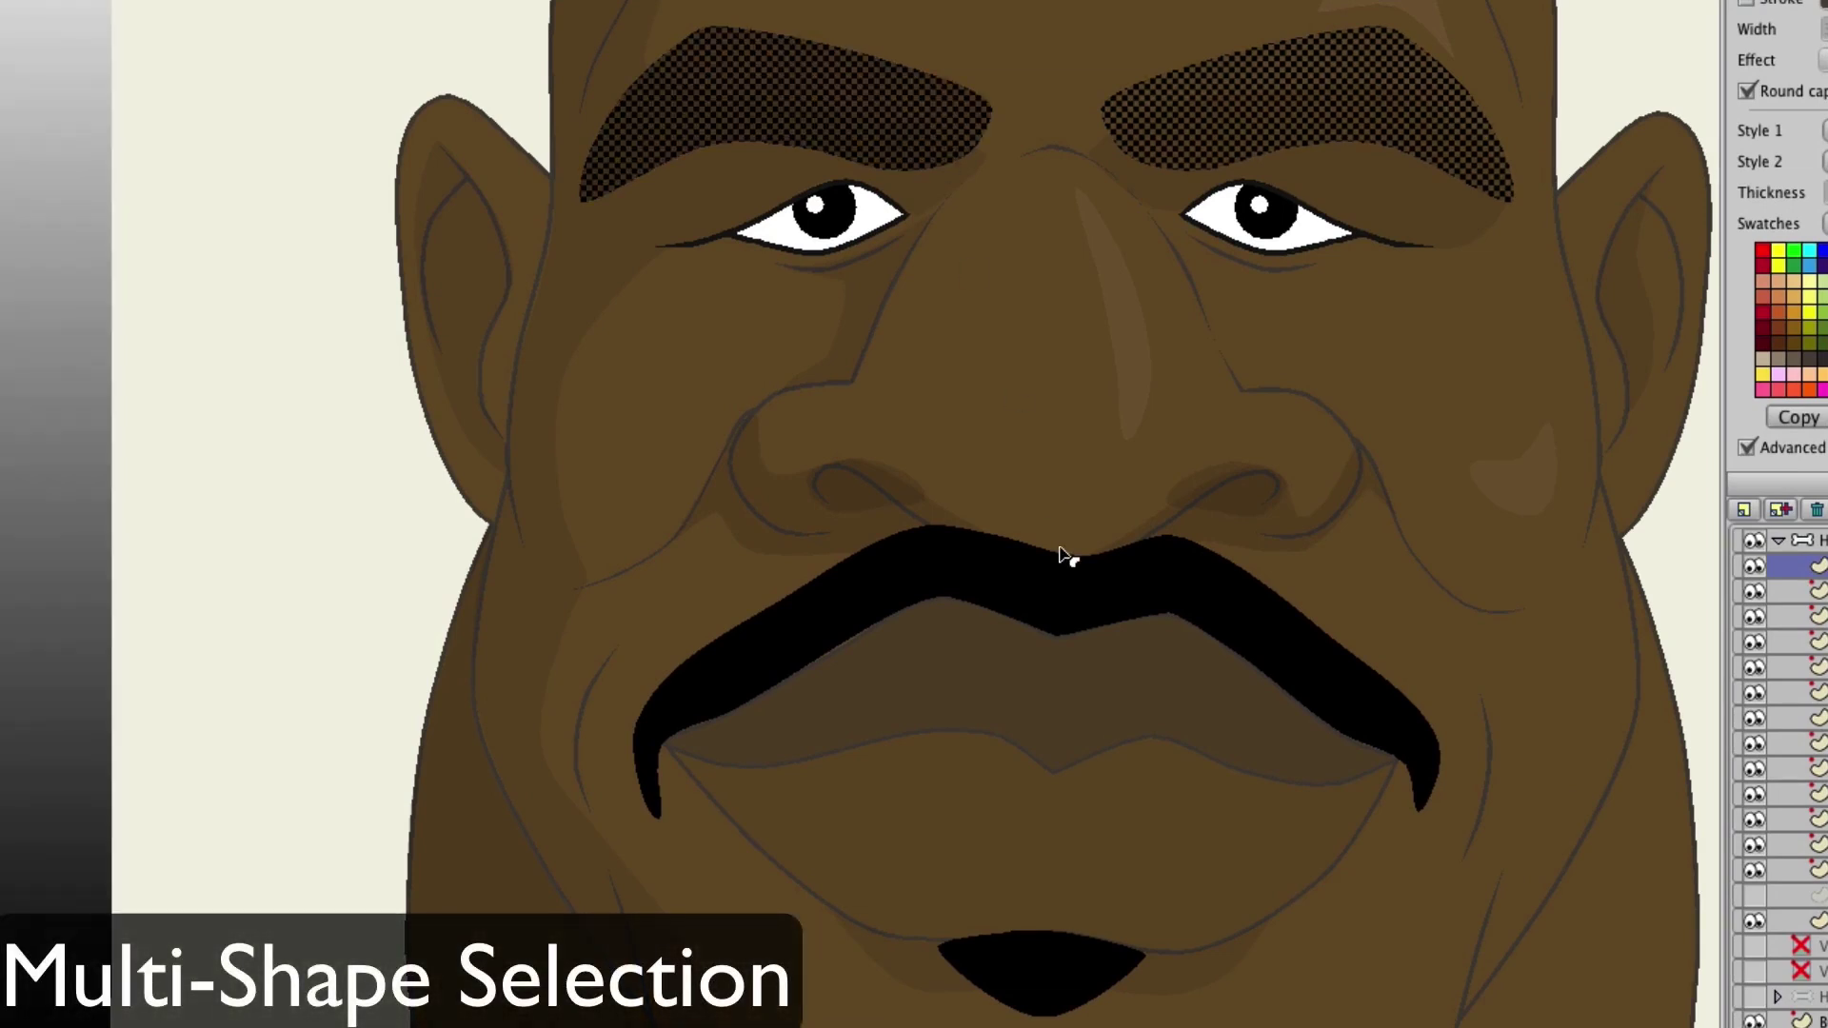
left_click(1057, 592, "shift")
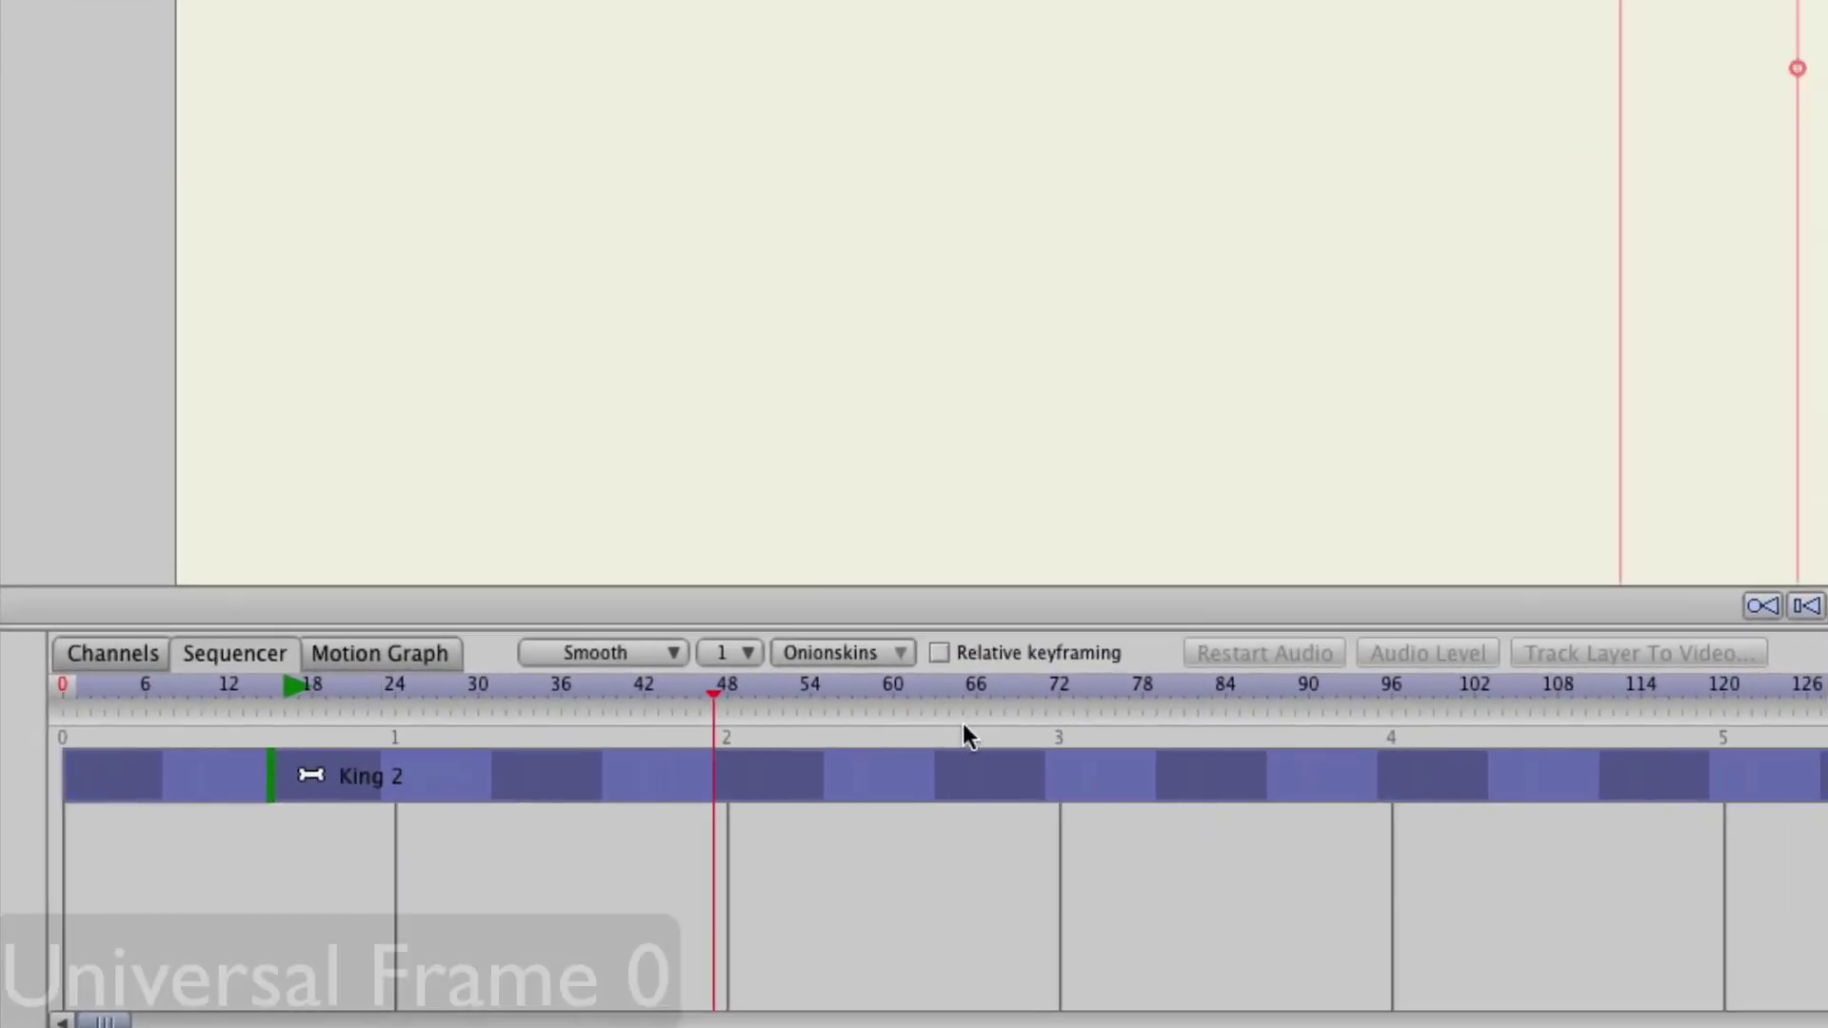
Slide the King 2 layer bar left in the Sequencer so it starts earlier, then pan the canvas
left_click_drag(826, 745, 821, 746)
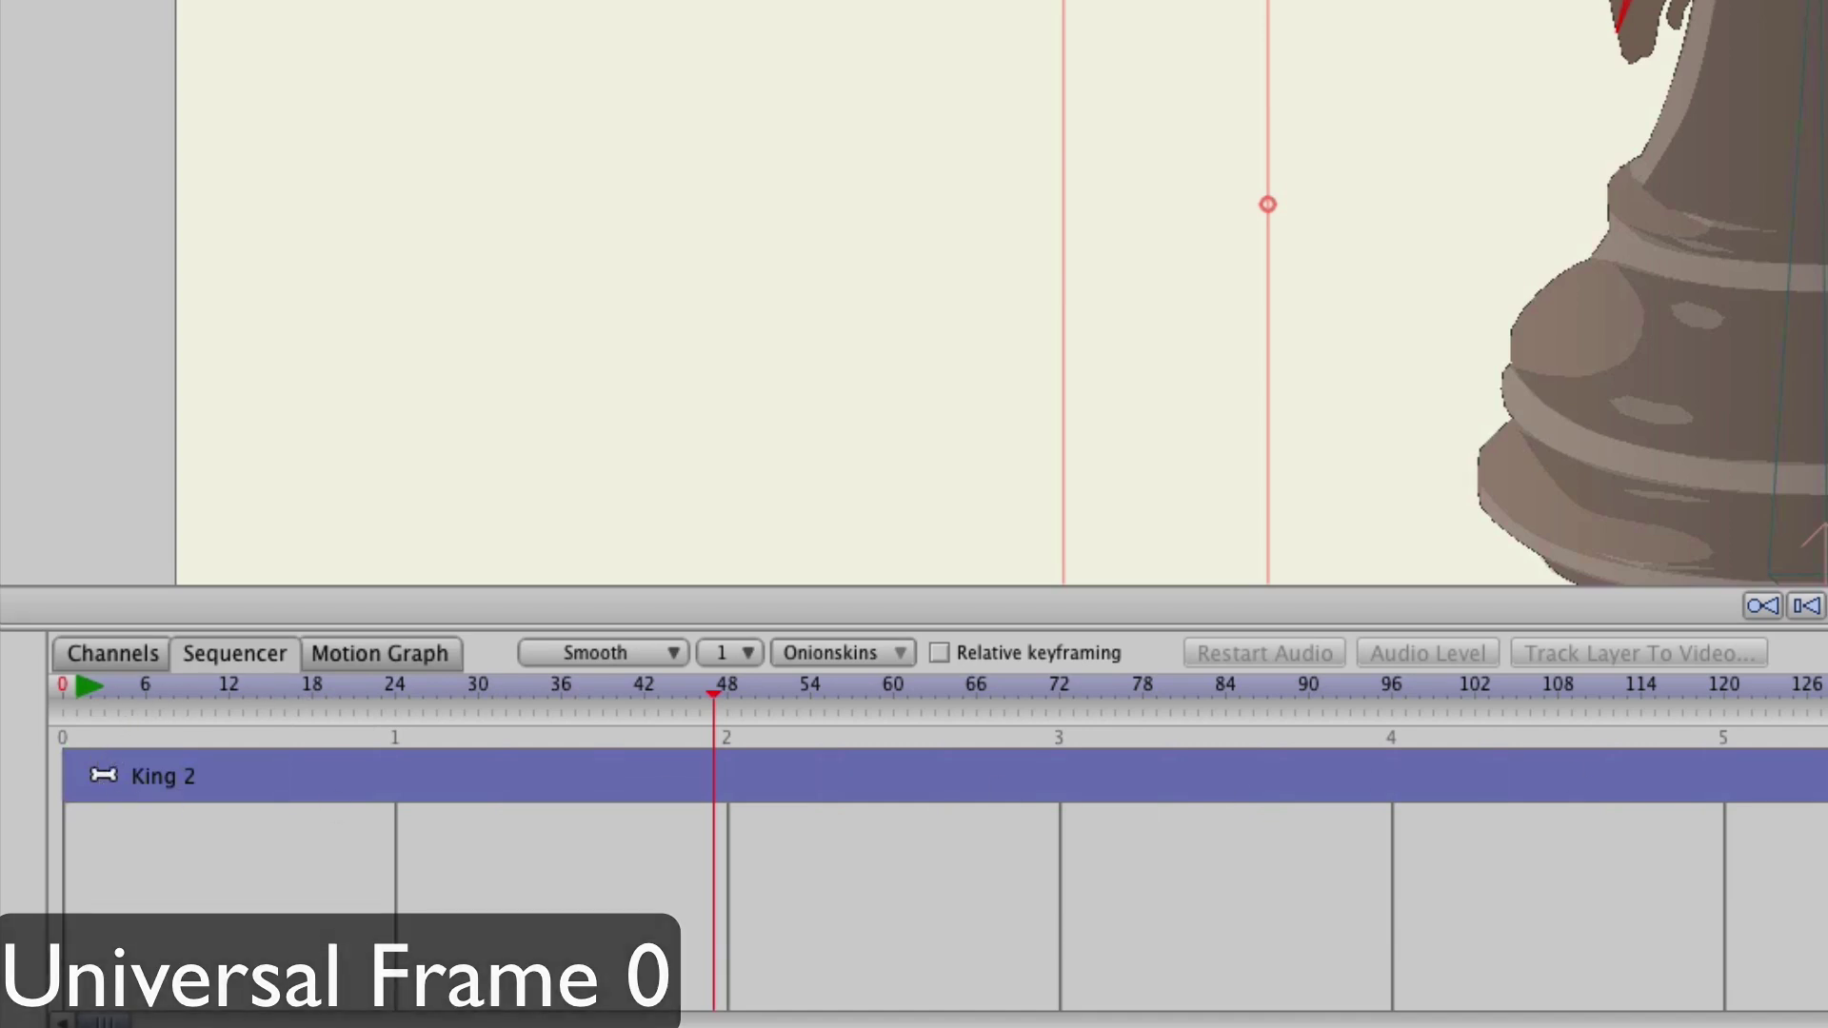
left_click_drag(1567, 795, 238, 778)
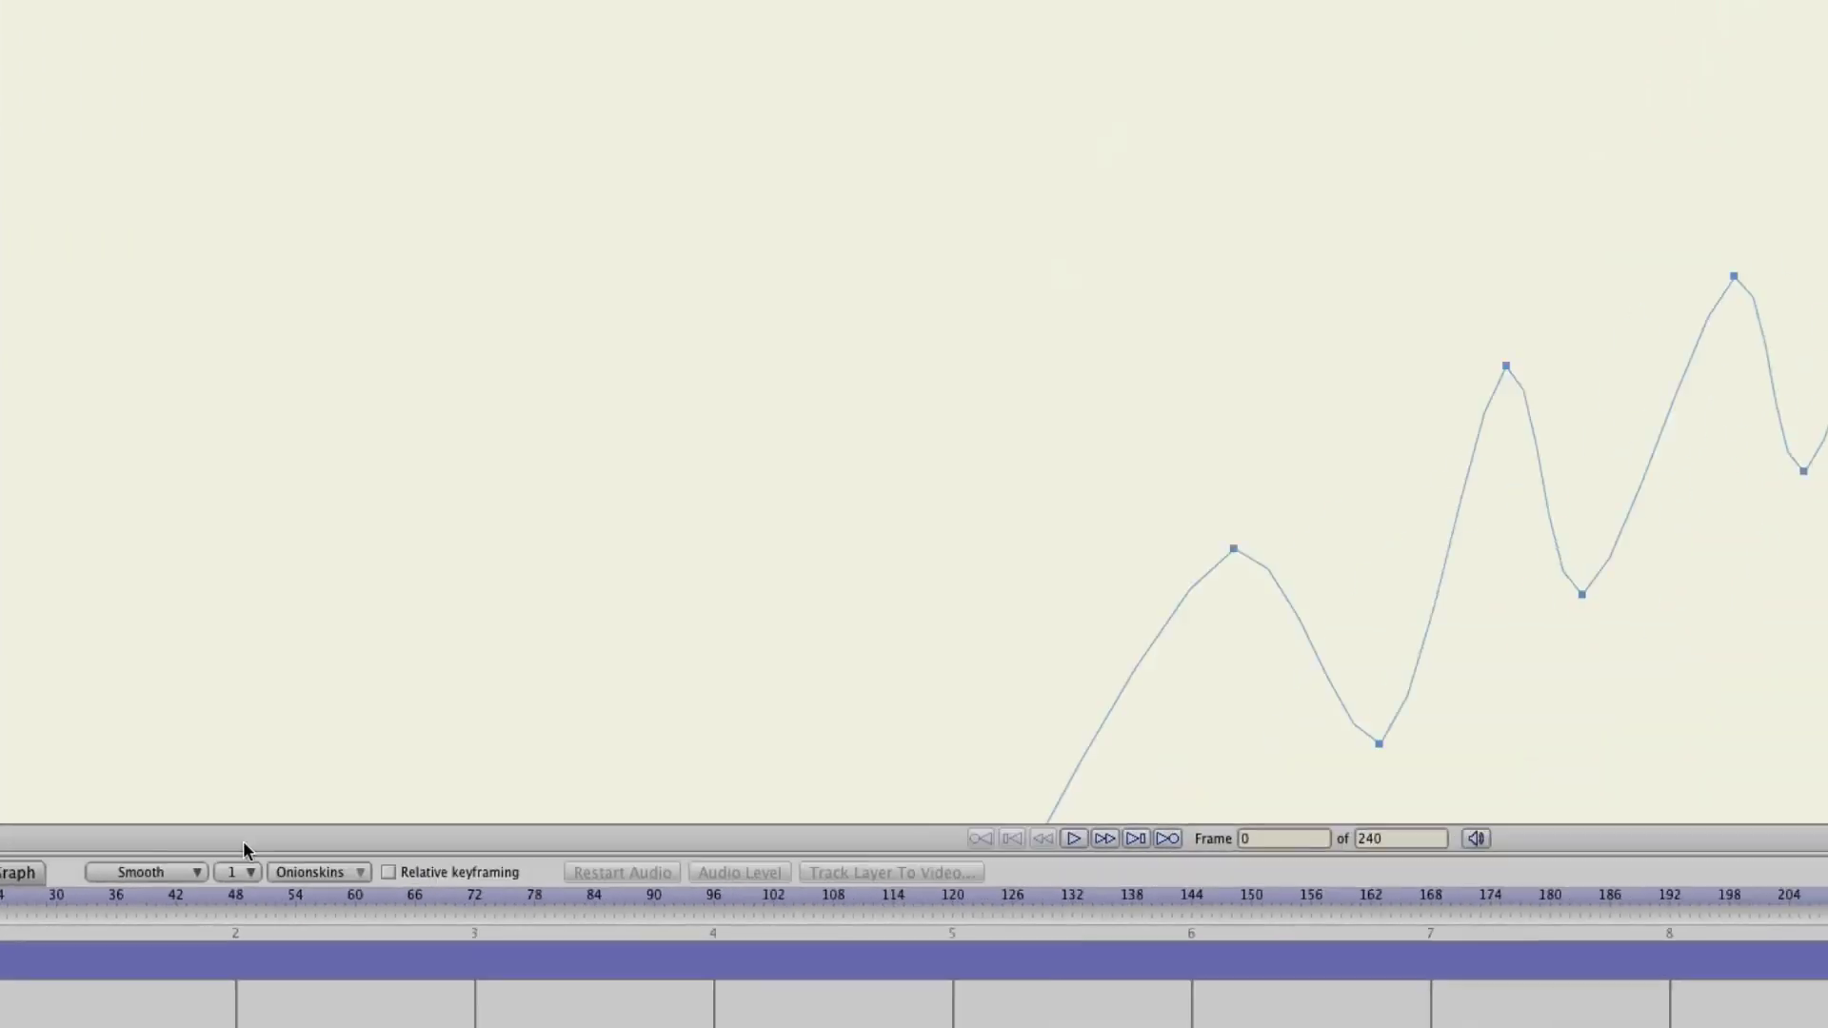
left_click_drag(1287, 809, 771, 683)
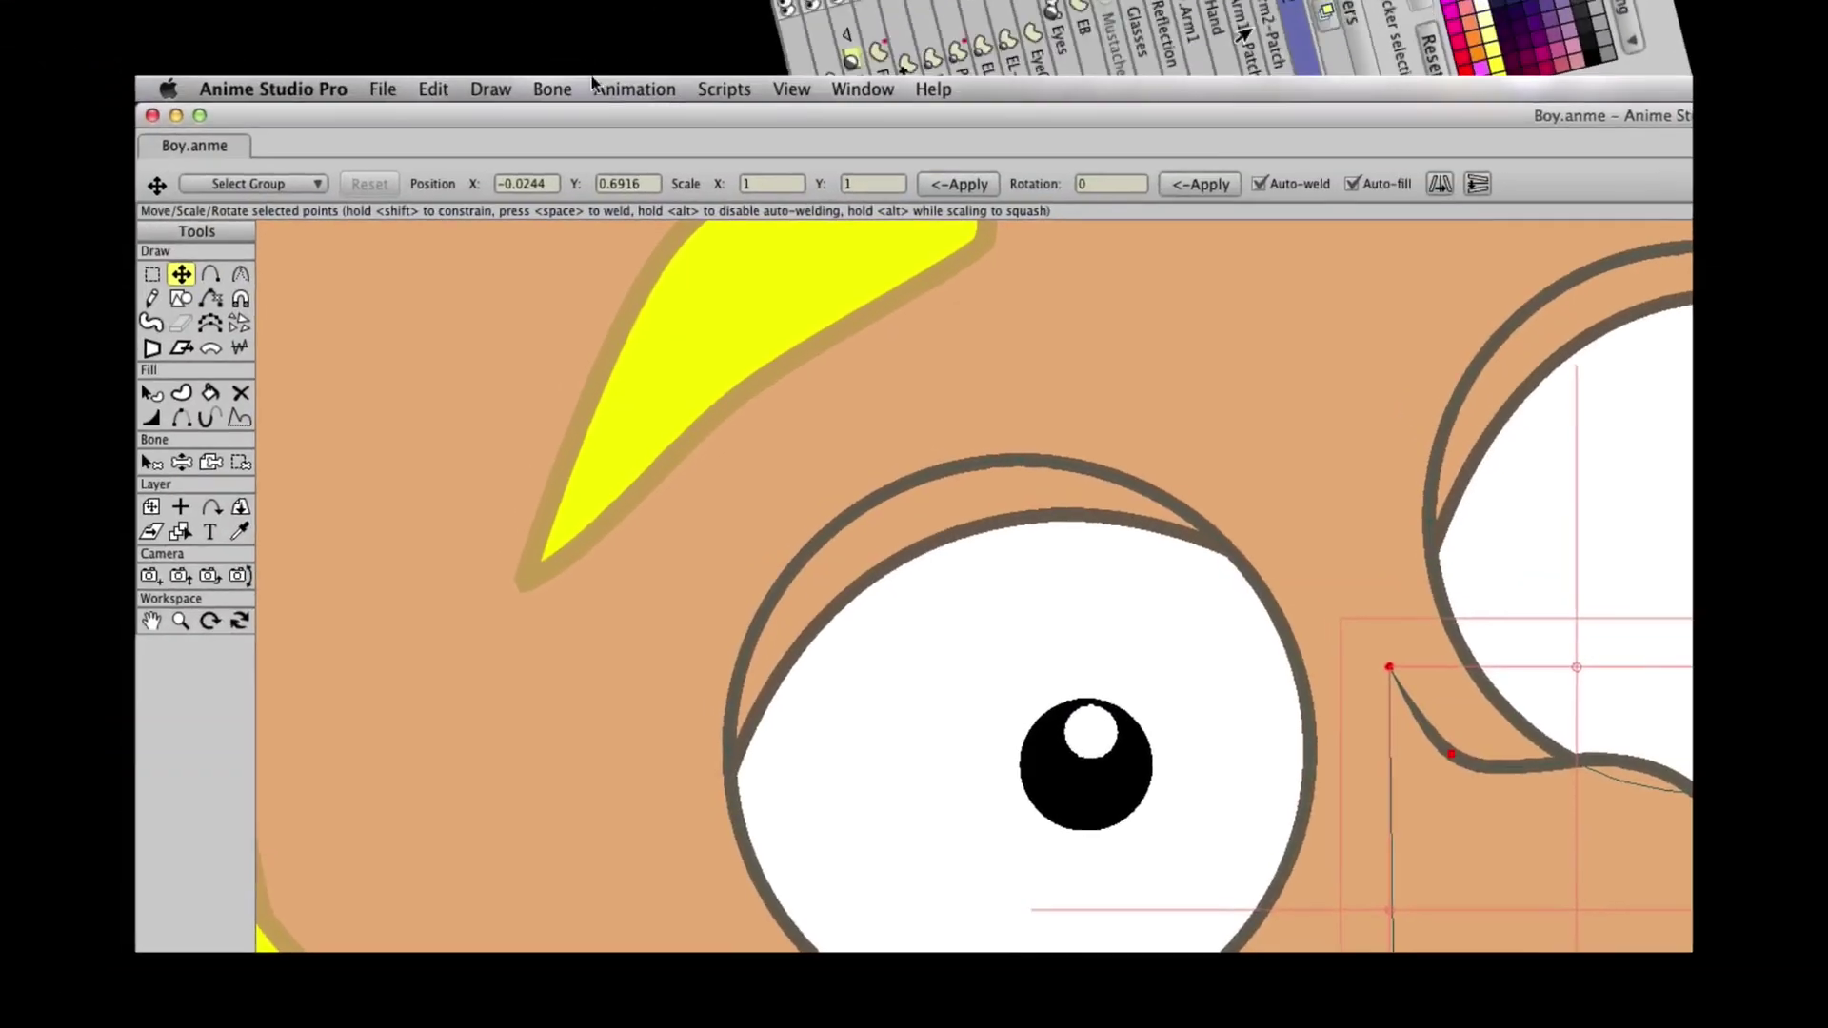
Hide the Boy drawing's selected points with Draw > Hide Selected Points, then choose Bone > Show All Bones
left_click(494, 82)
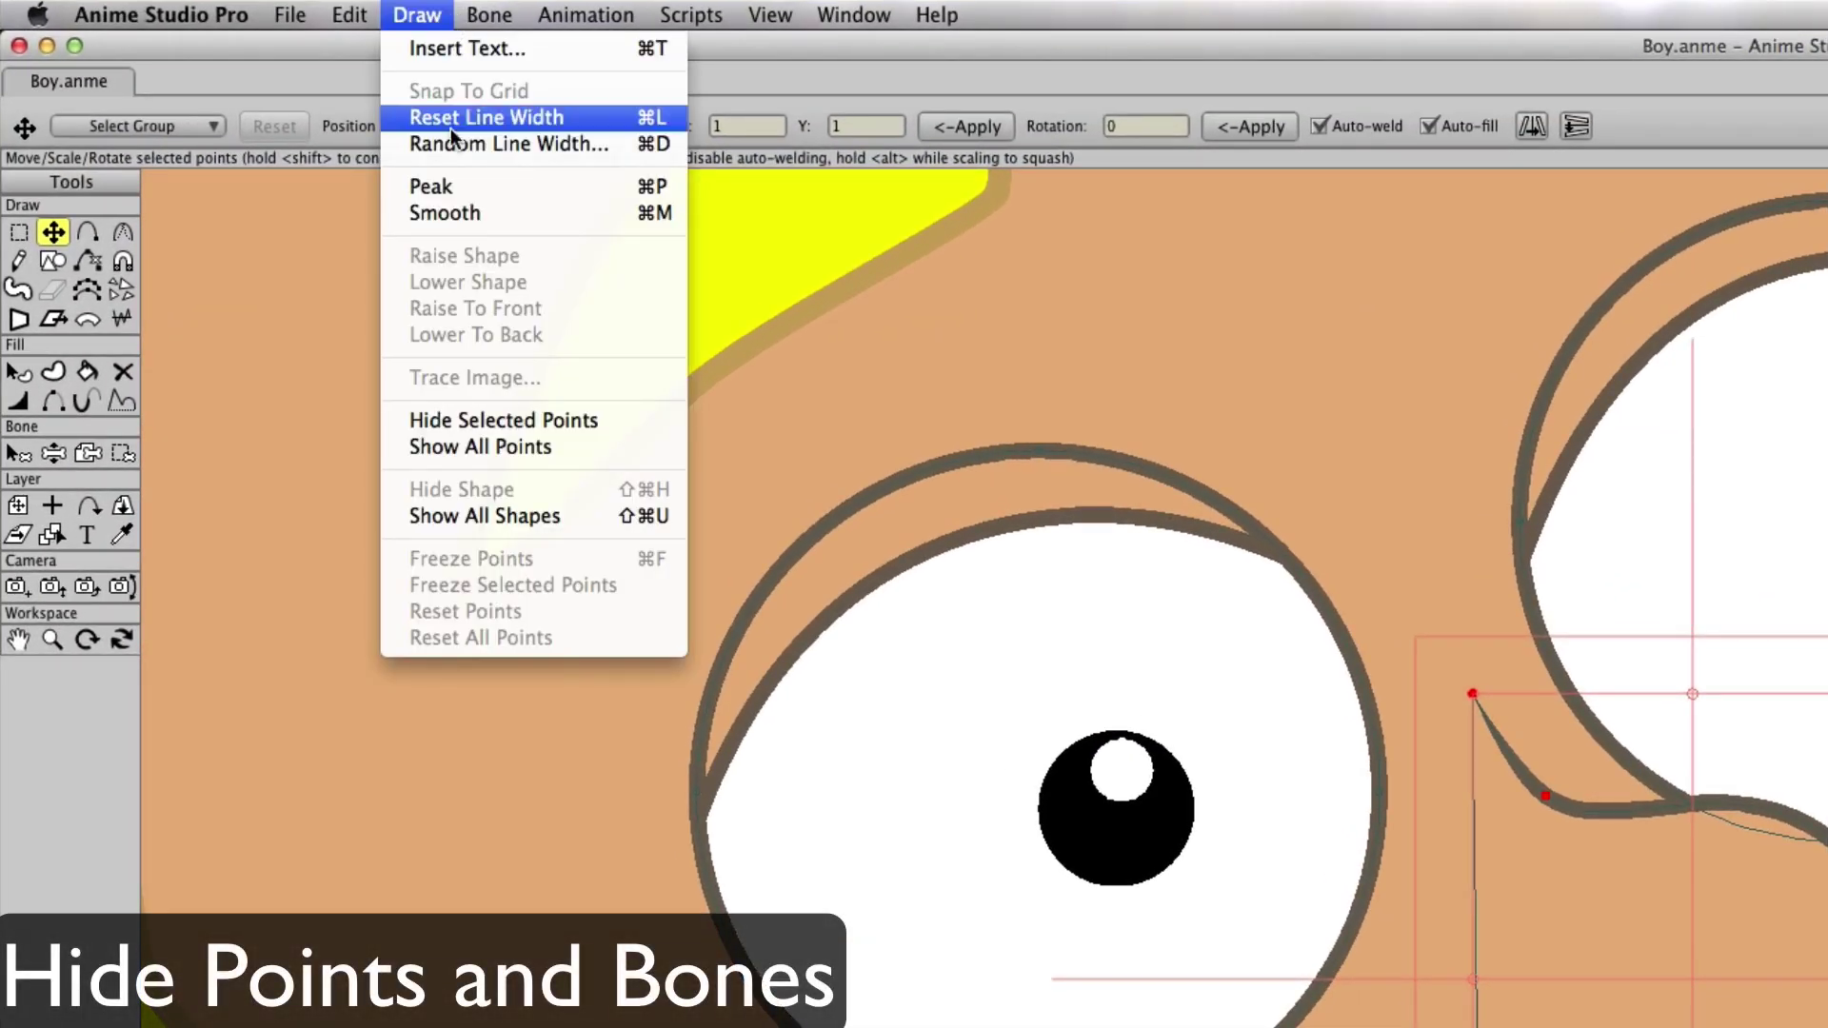
left_click(441, 420)
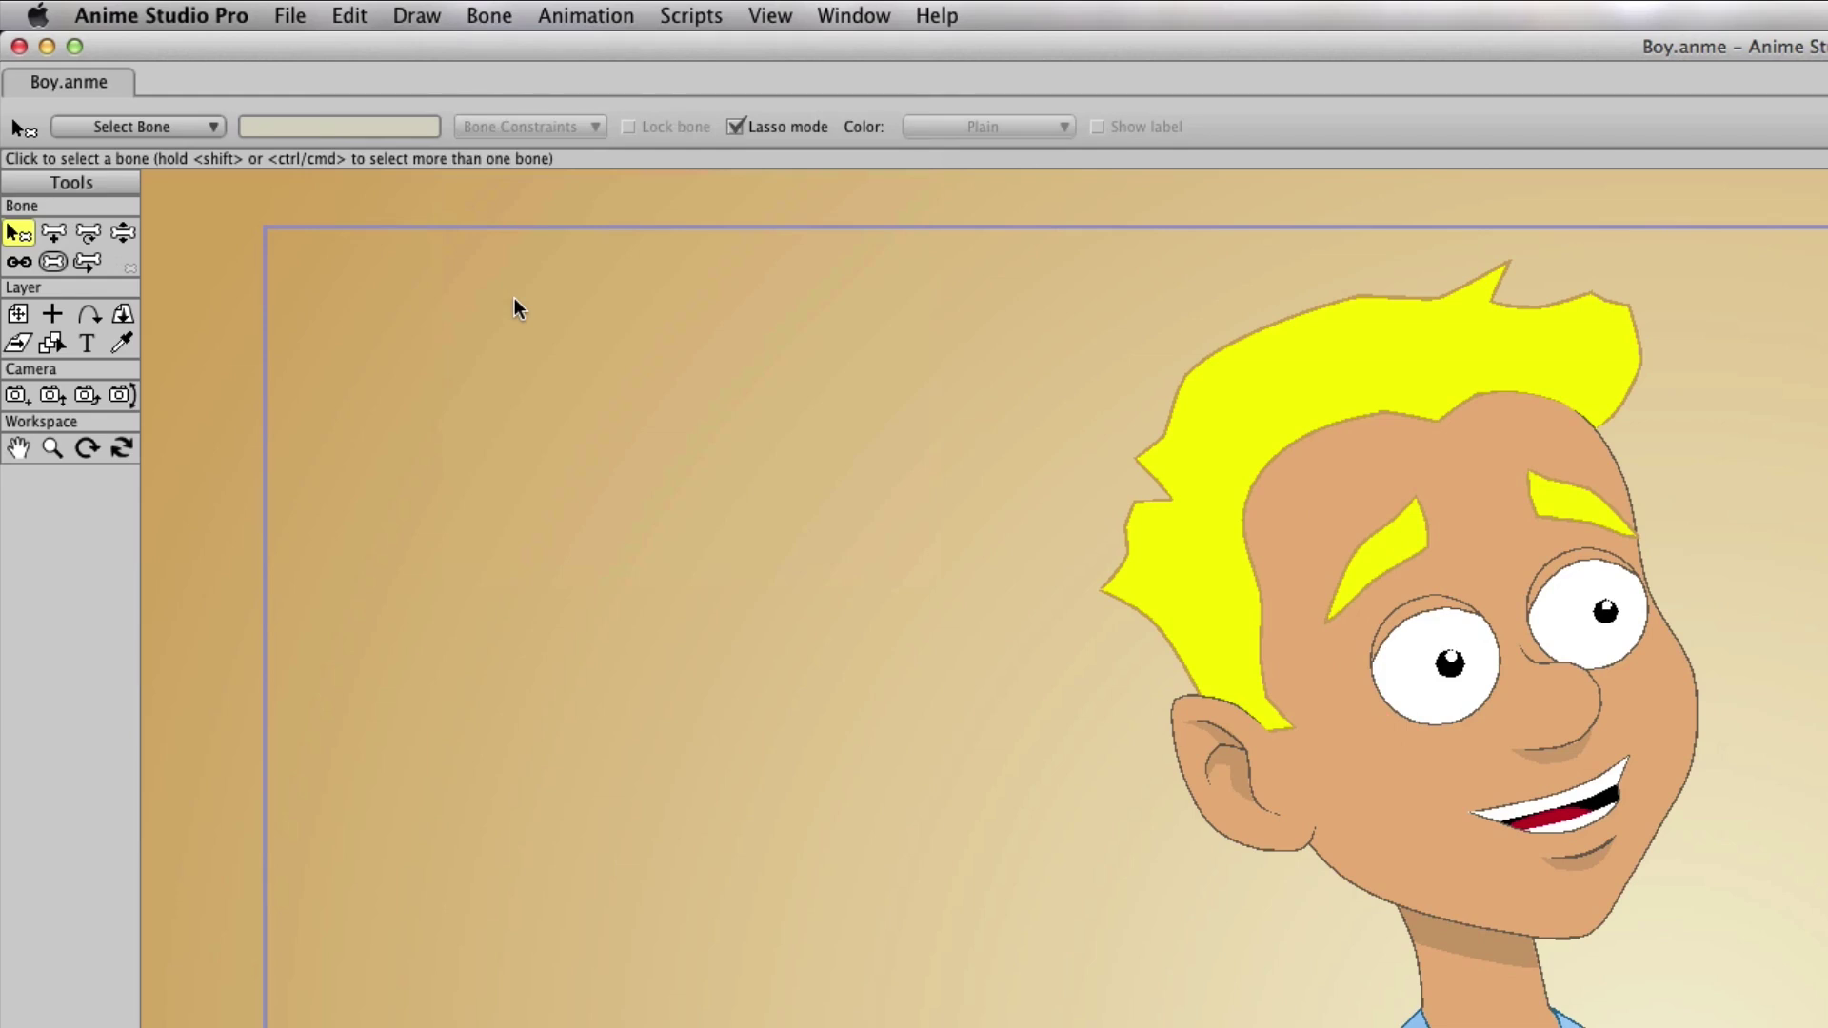
left_click(502, 16)
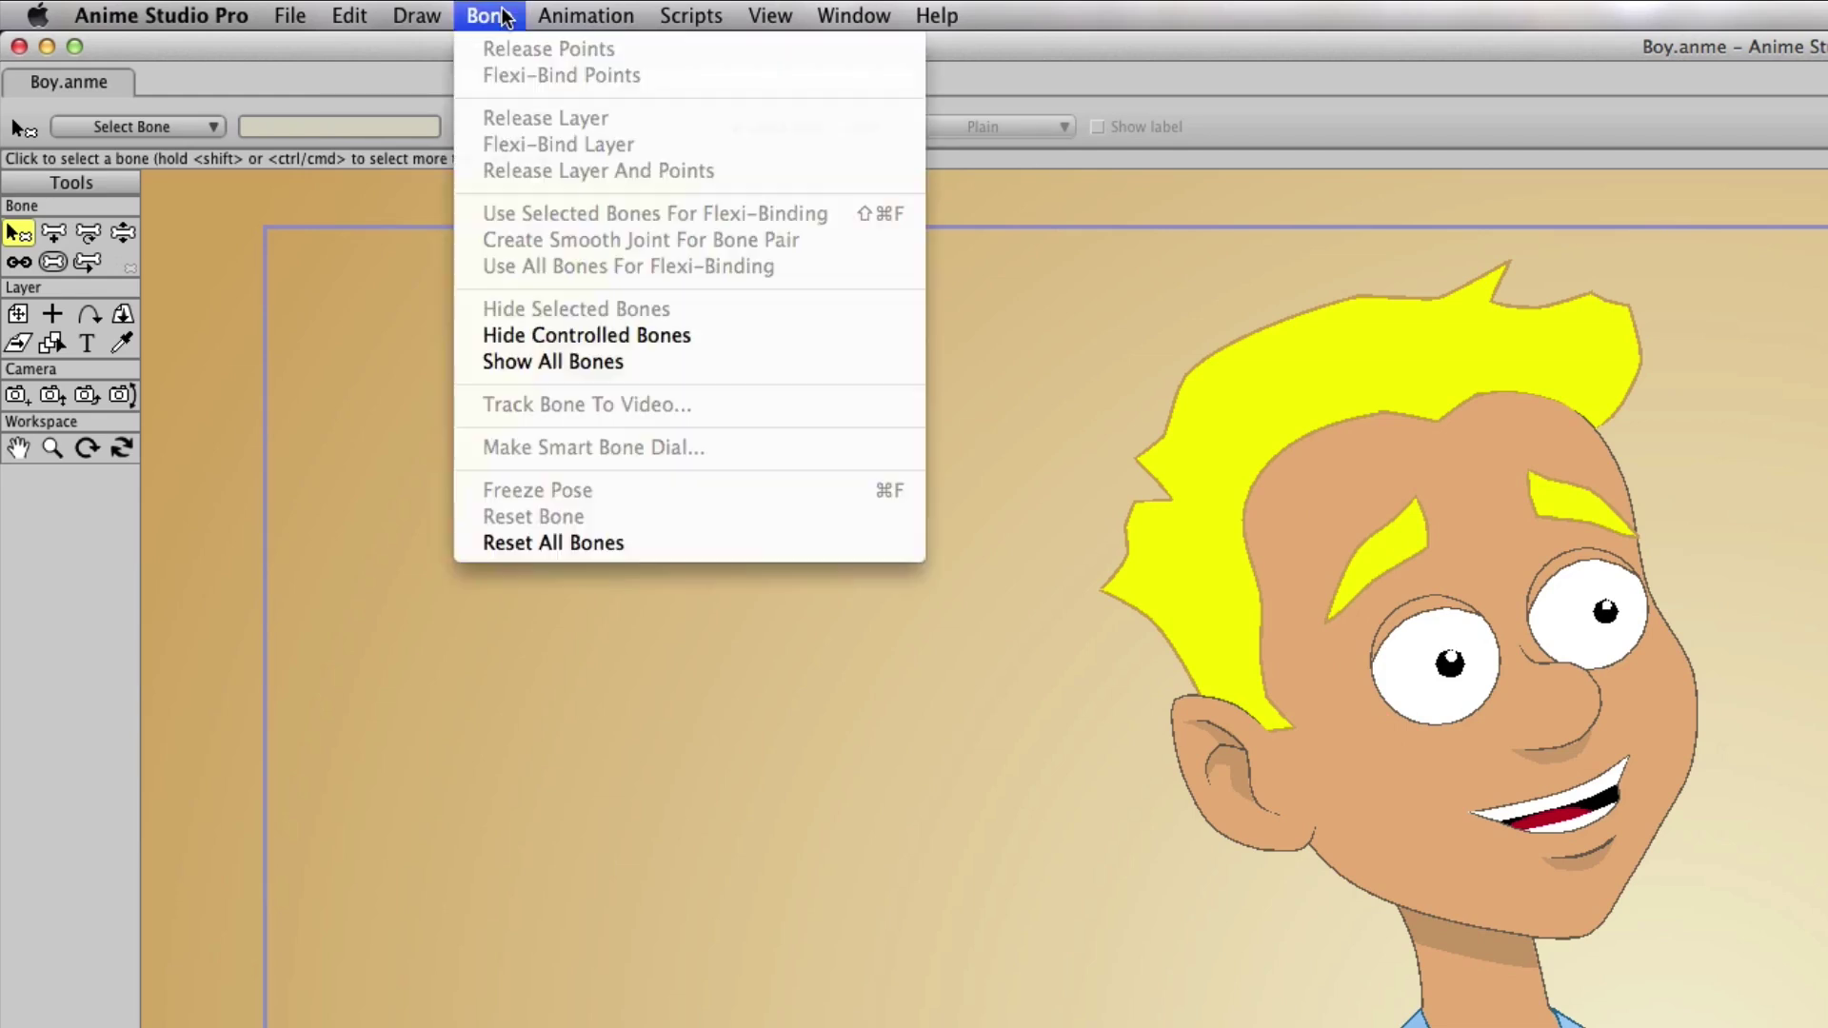
left_click(569, 363)
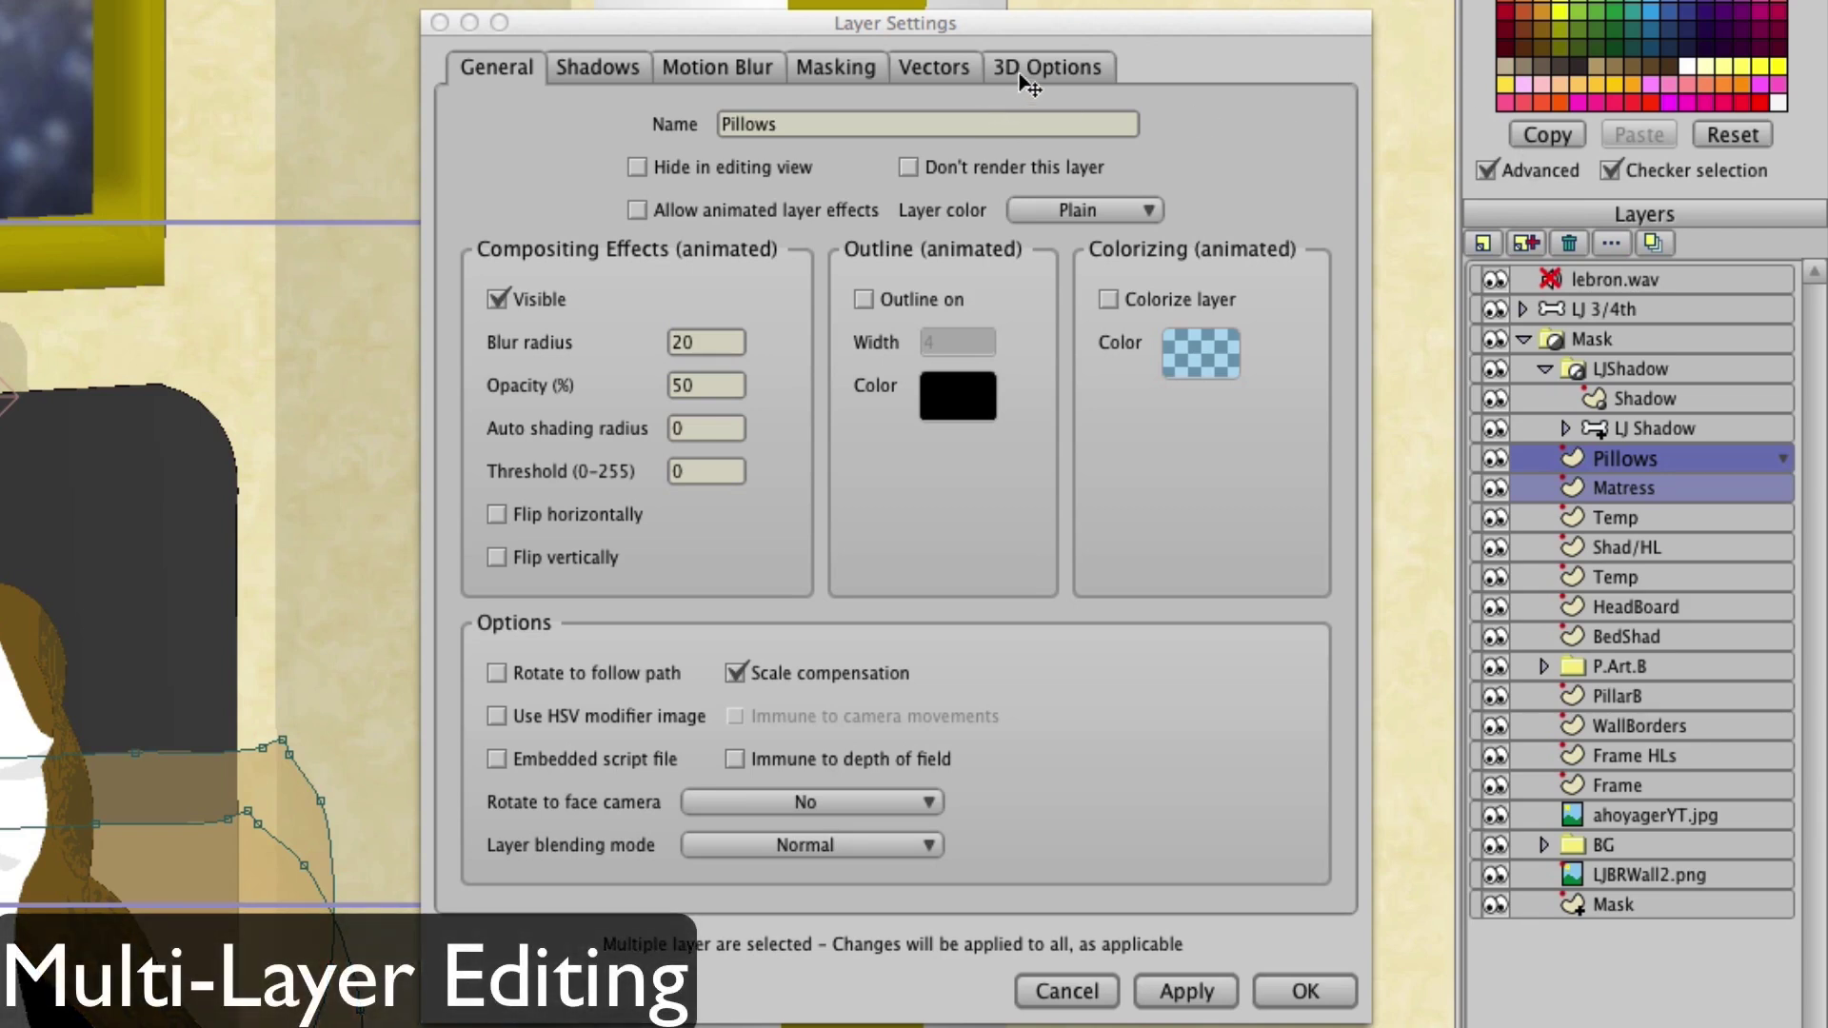
Set the pillows and mattress 3D Conversion to Extrude, apply it, and close Layer Settings
left_click(1019, 77)
left_click(926, 123)
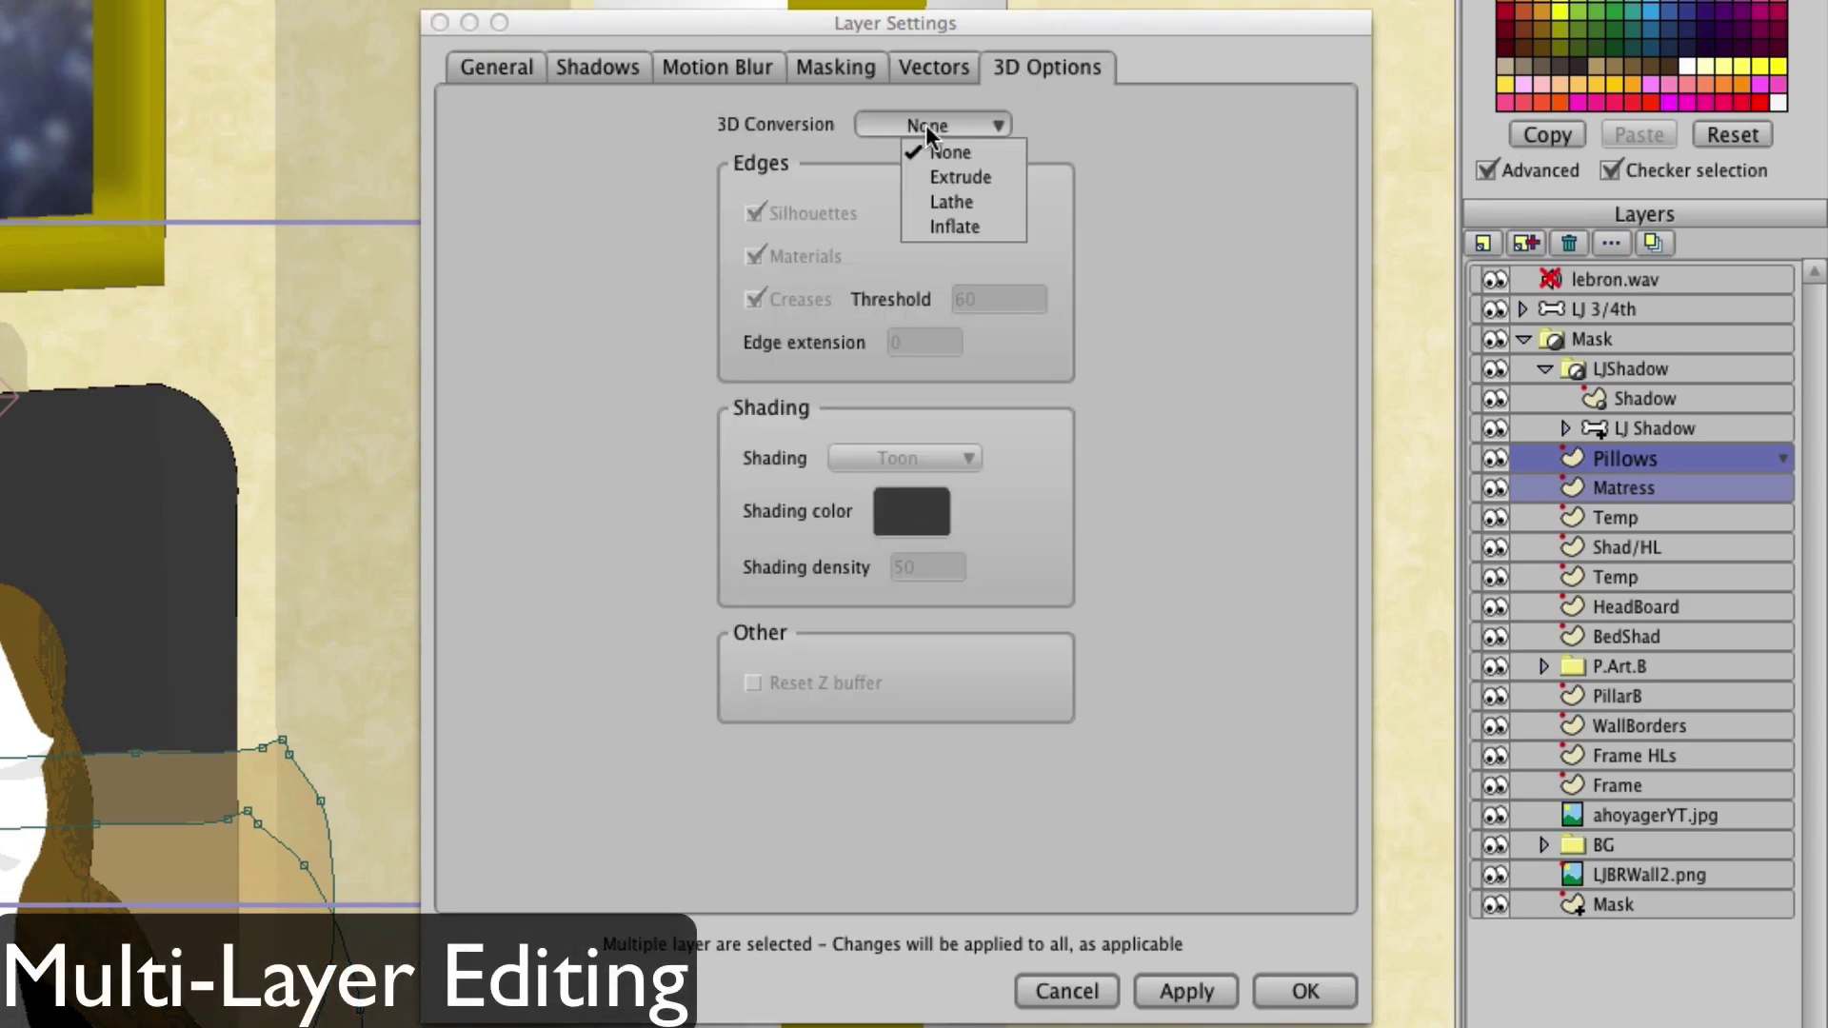
left_click(950, 173)
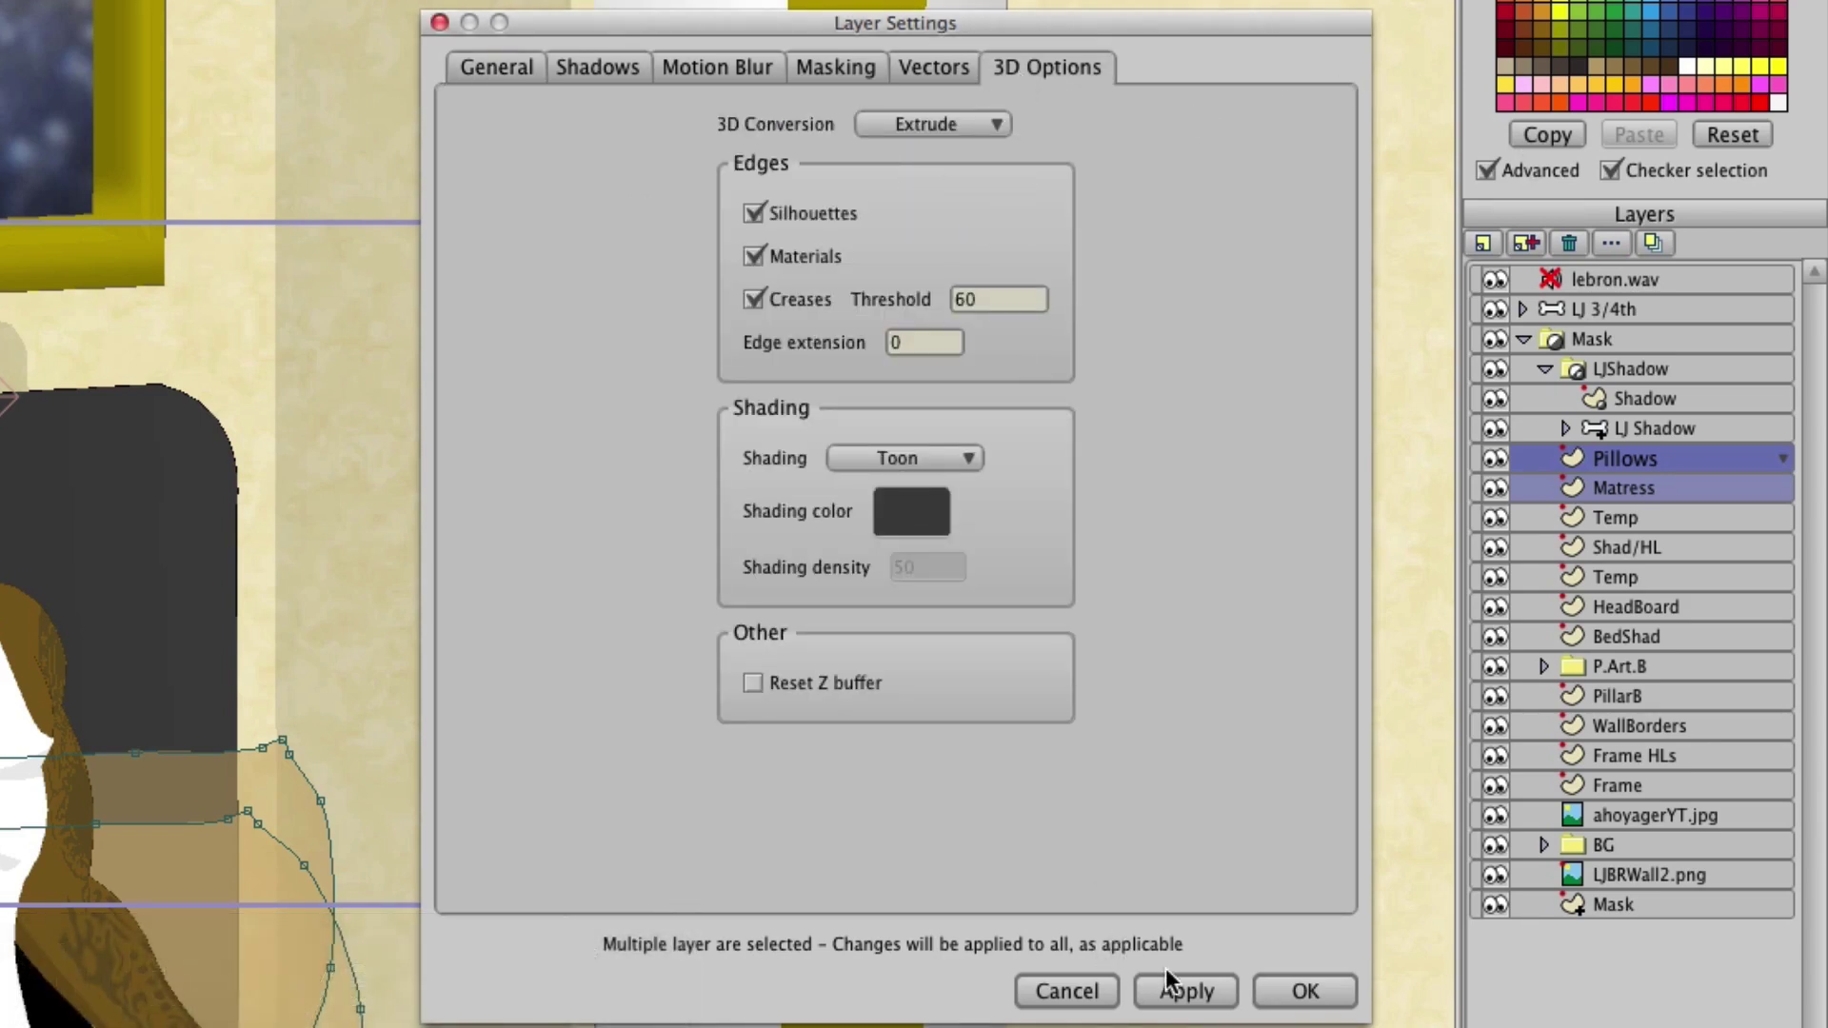
left_click(1181, 986)
left_click(1305, 991)
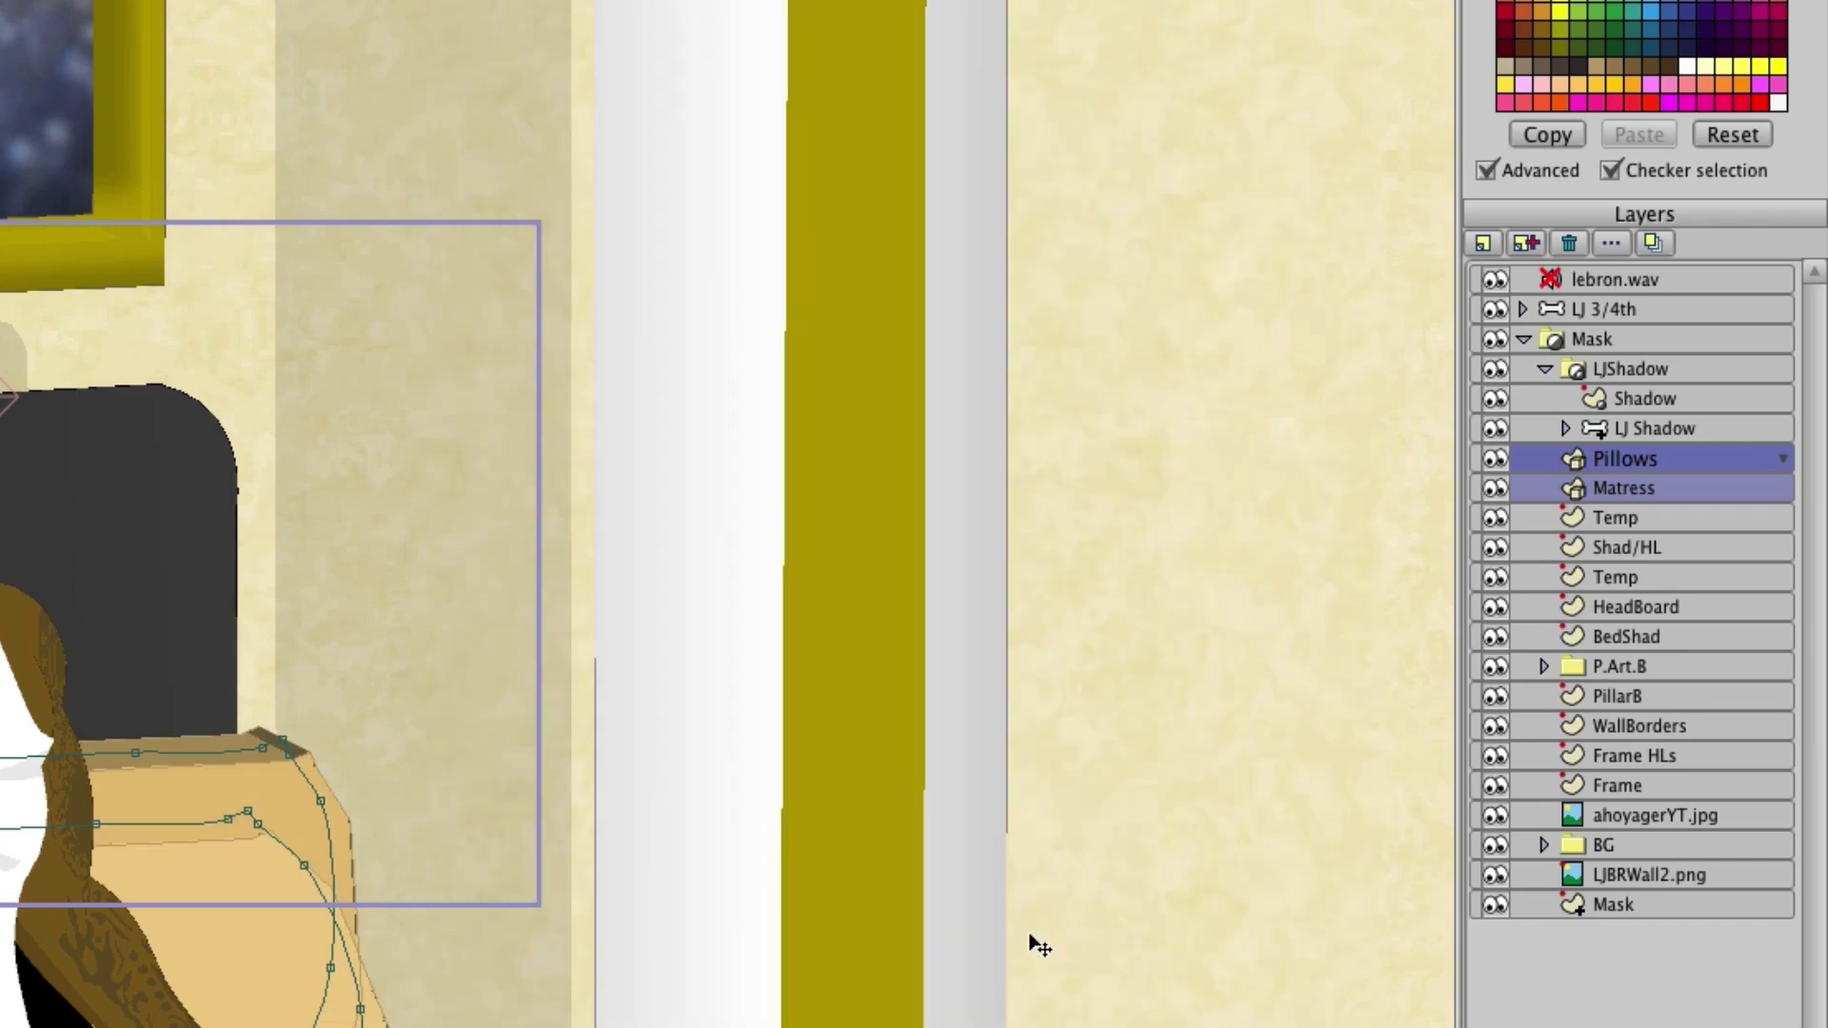
Reopen Layer Settings for Matress and Pillows together and apply 3D Conversion None
double_click(1612, 486)
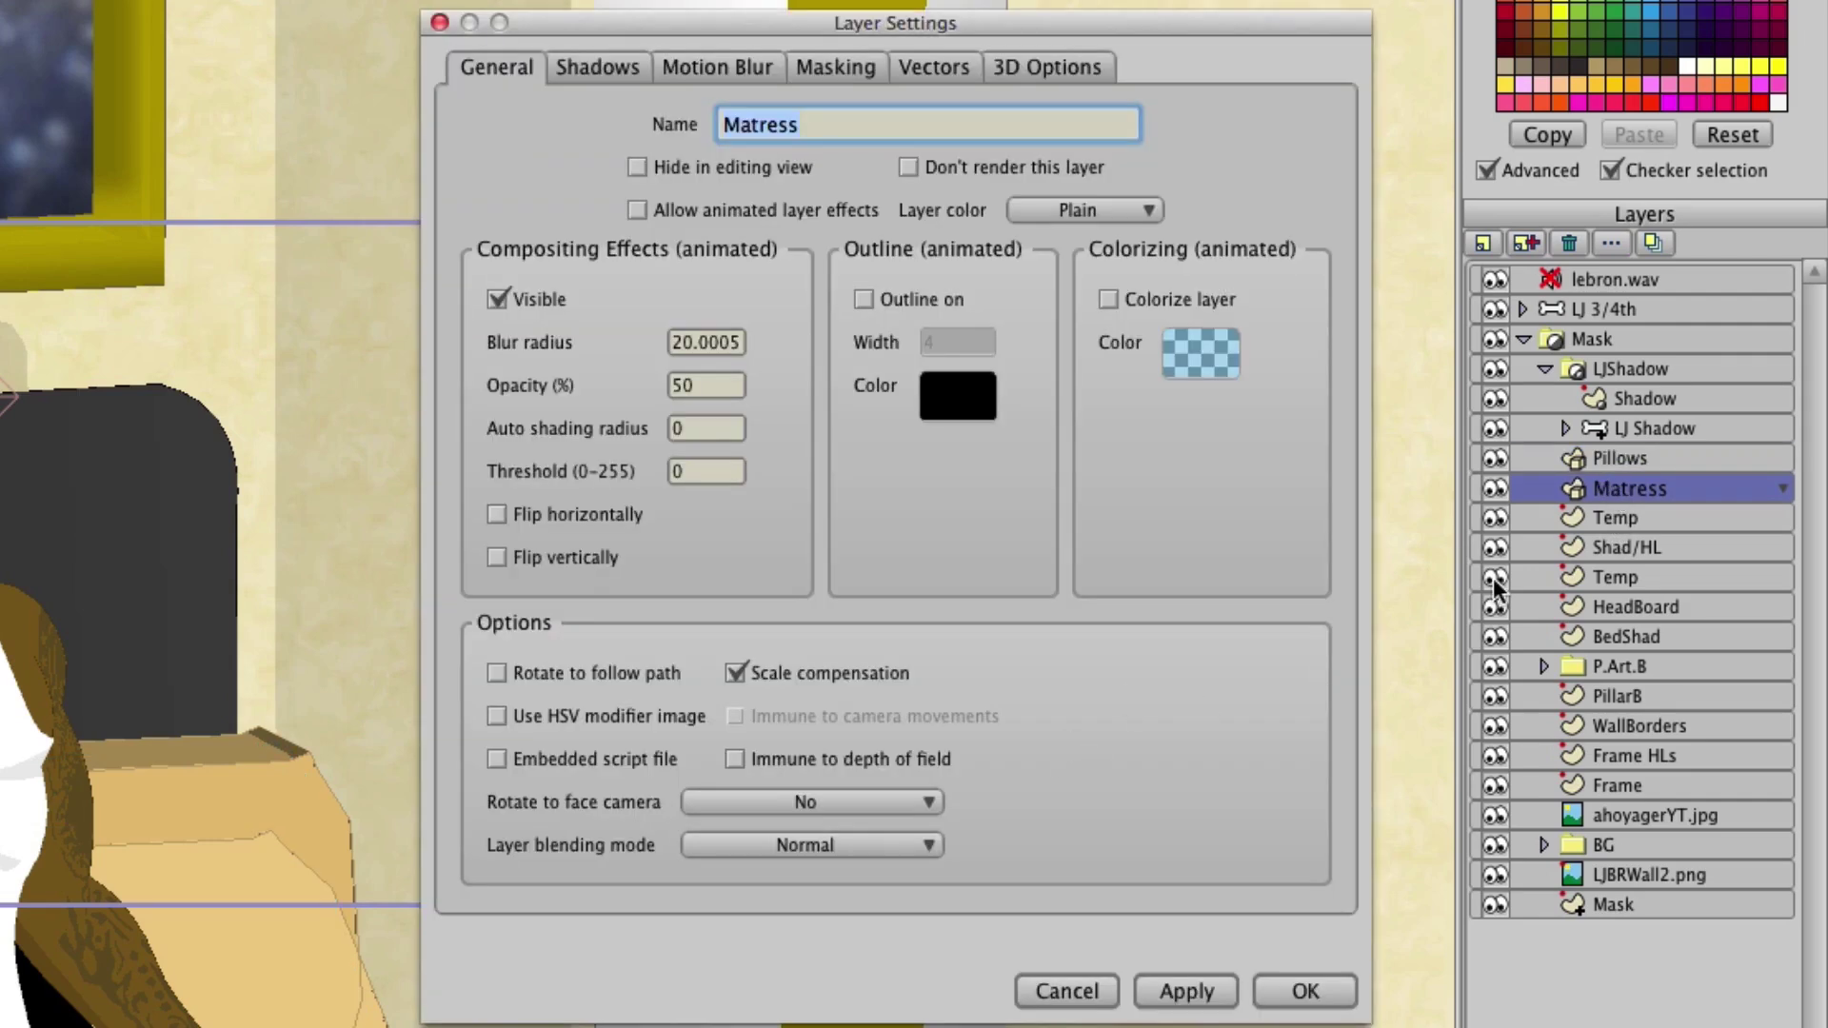
left_click(1653, 461, "shift")
left_click(1072, 72)
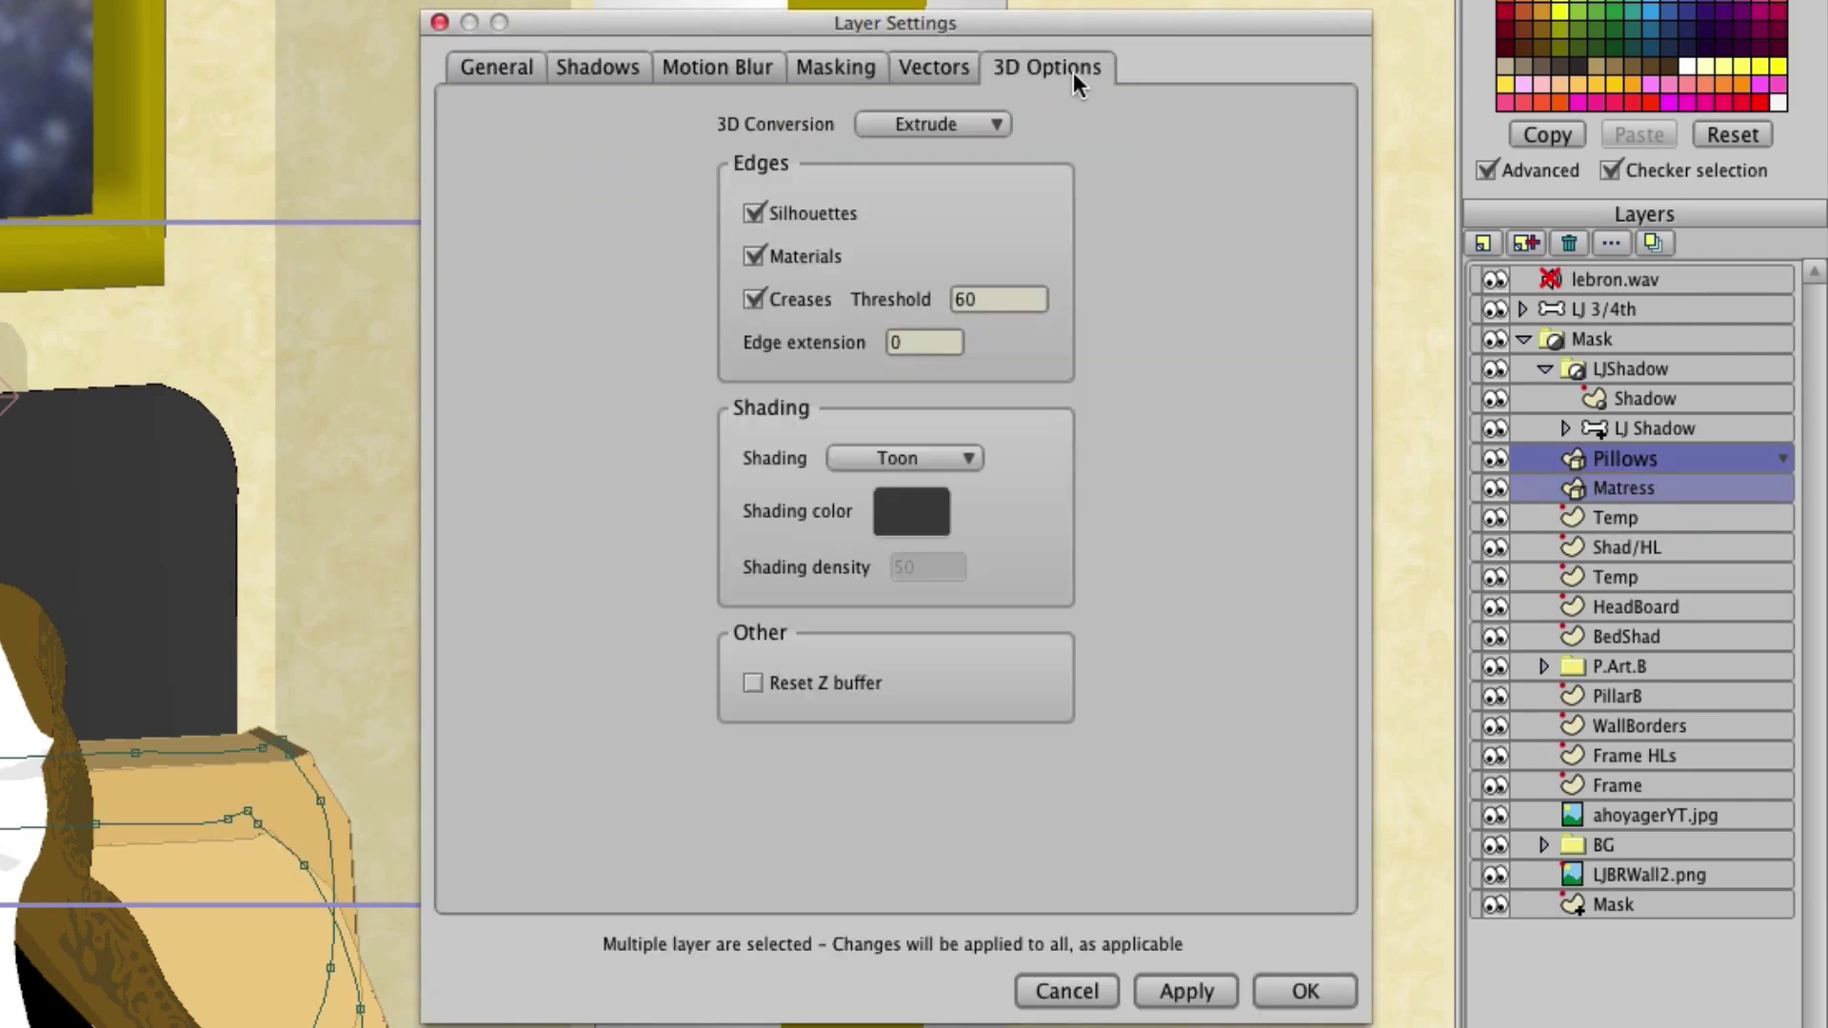
left_click(973, 122)
left_click(978, 150)
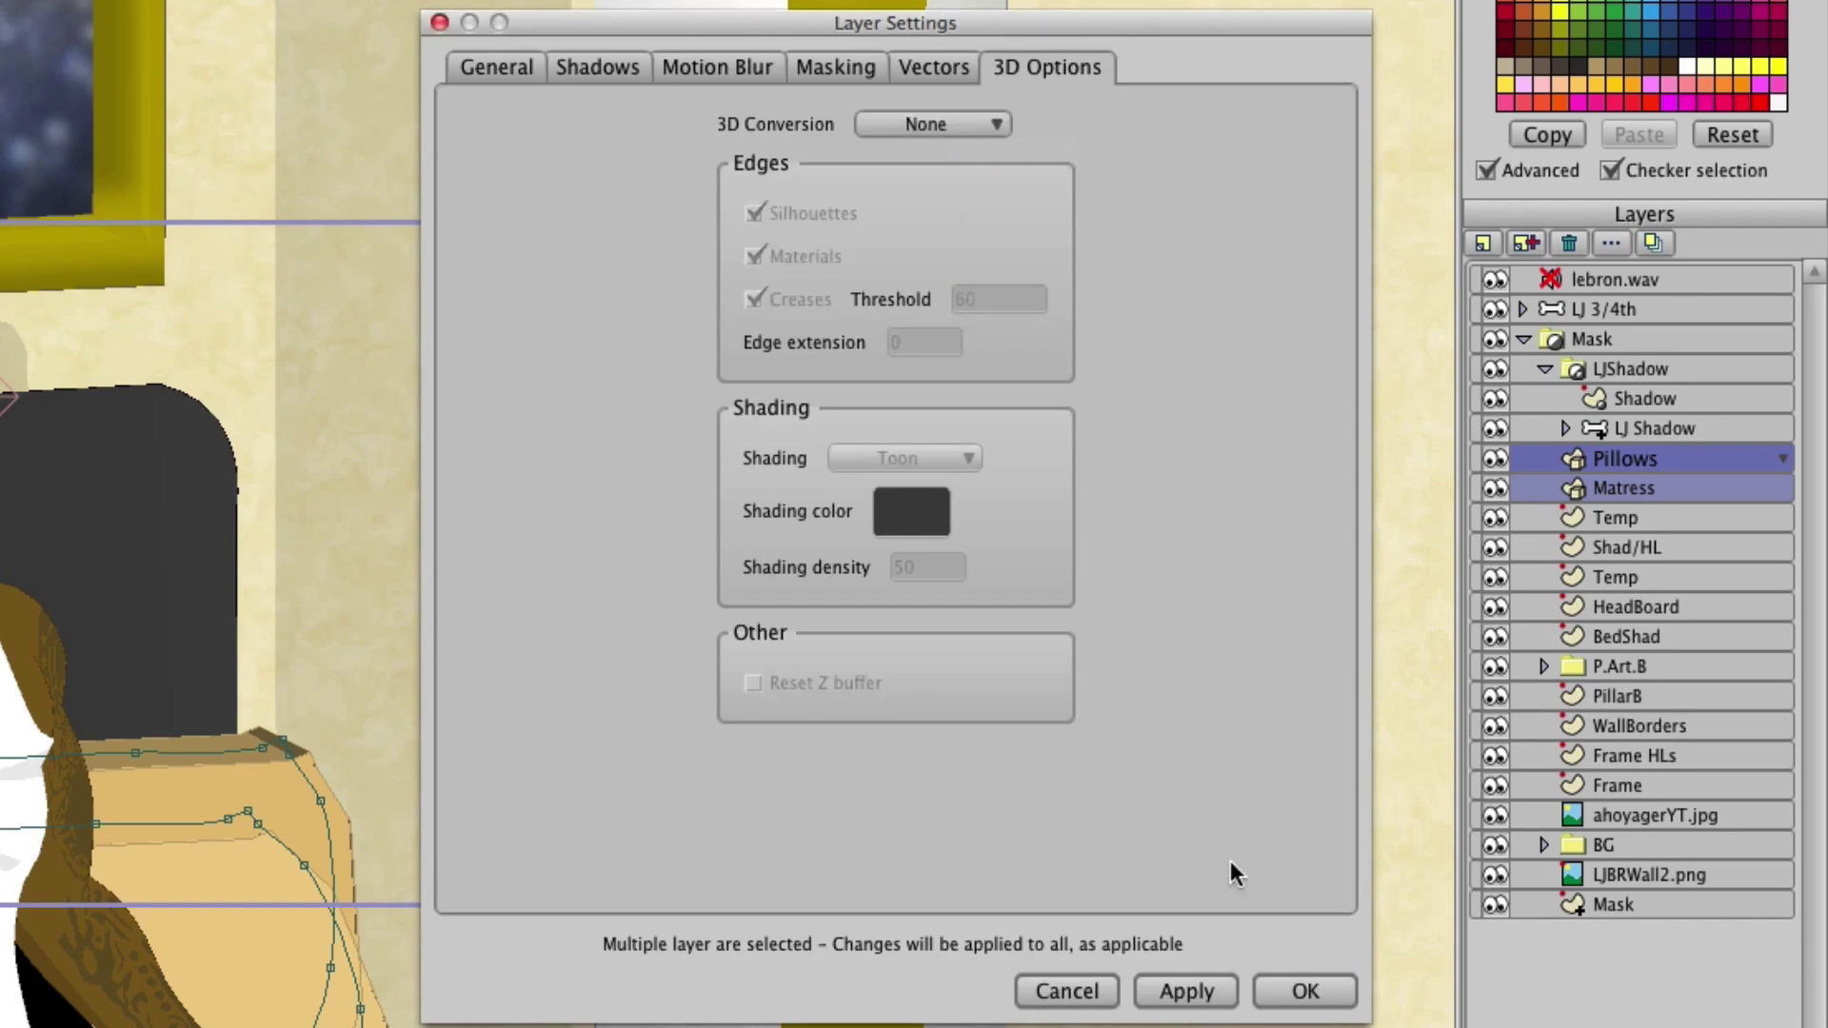
left_click(1203, 973)
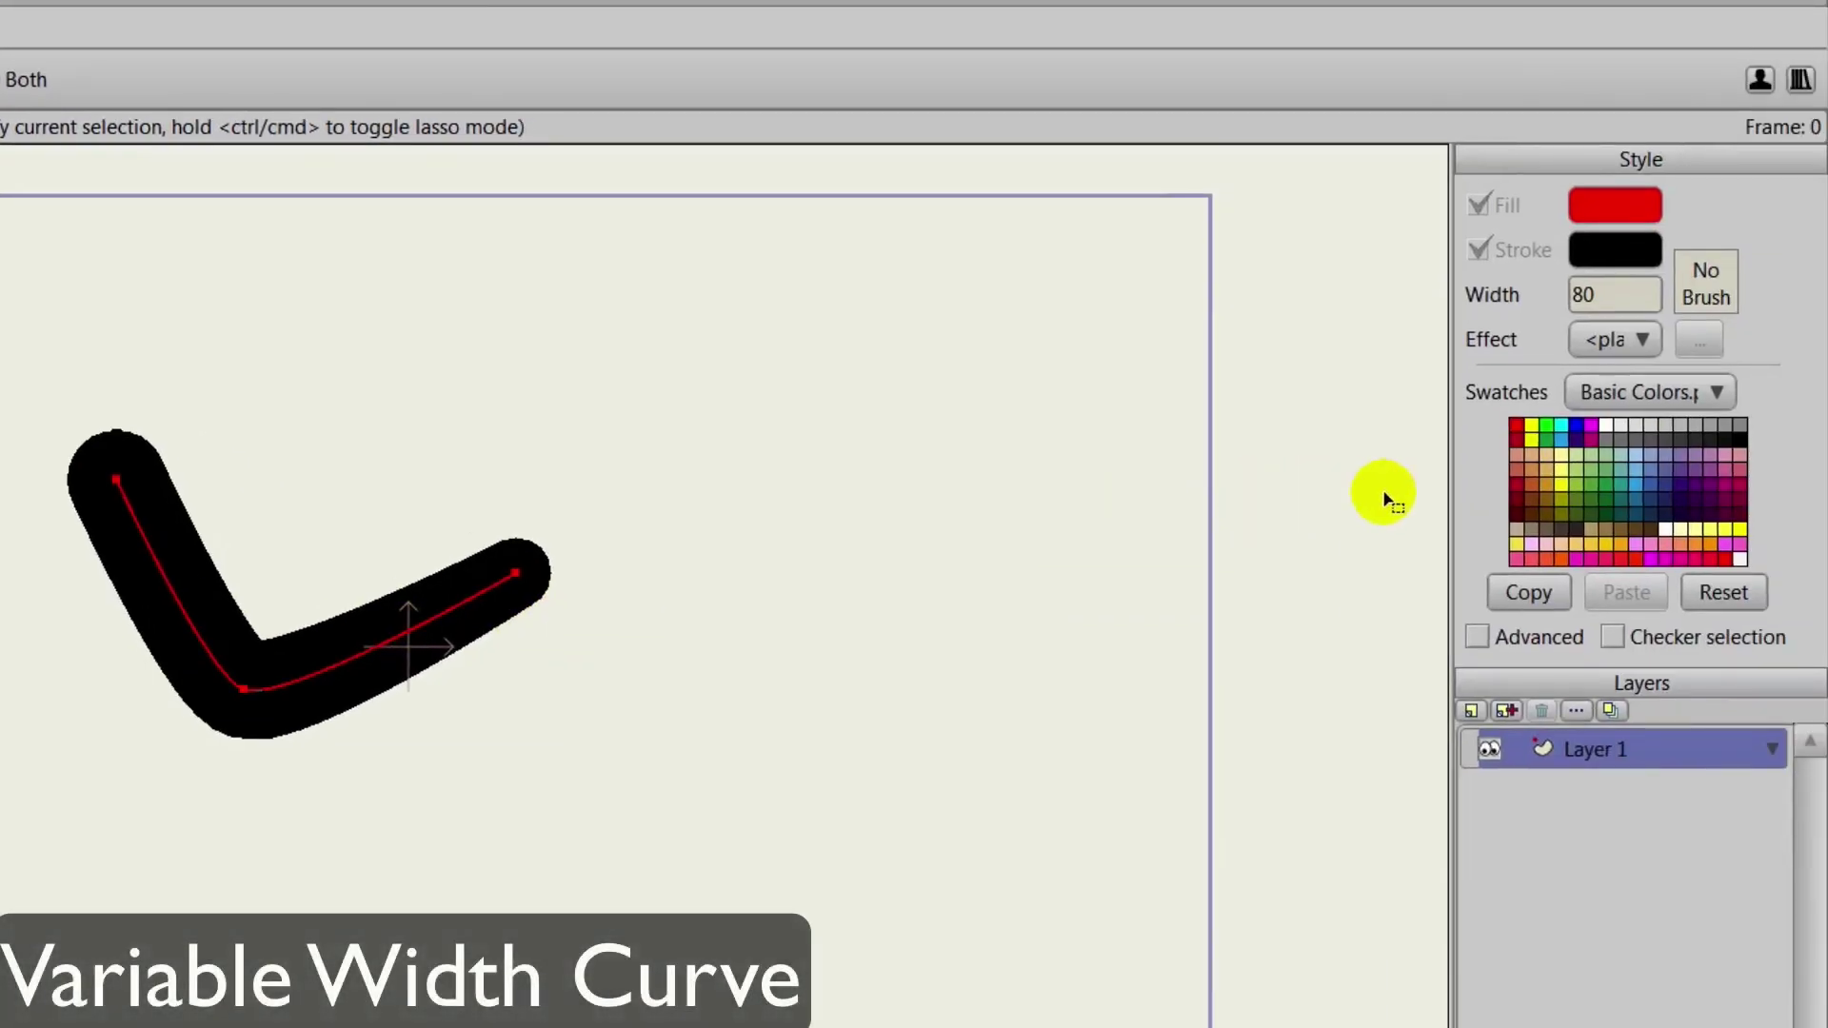
Create a yellow-stroked shape from the V curve, then select it and reduce its line width
left_click(1740, 531, "shift")
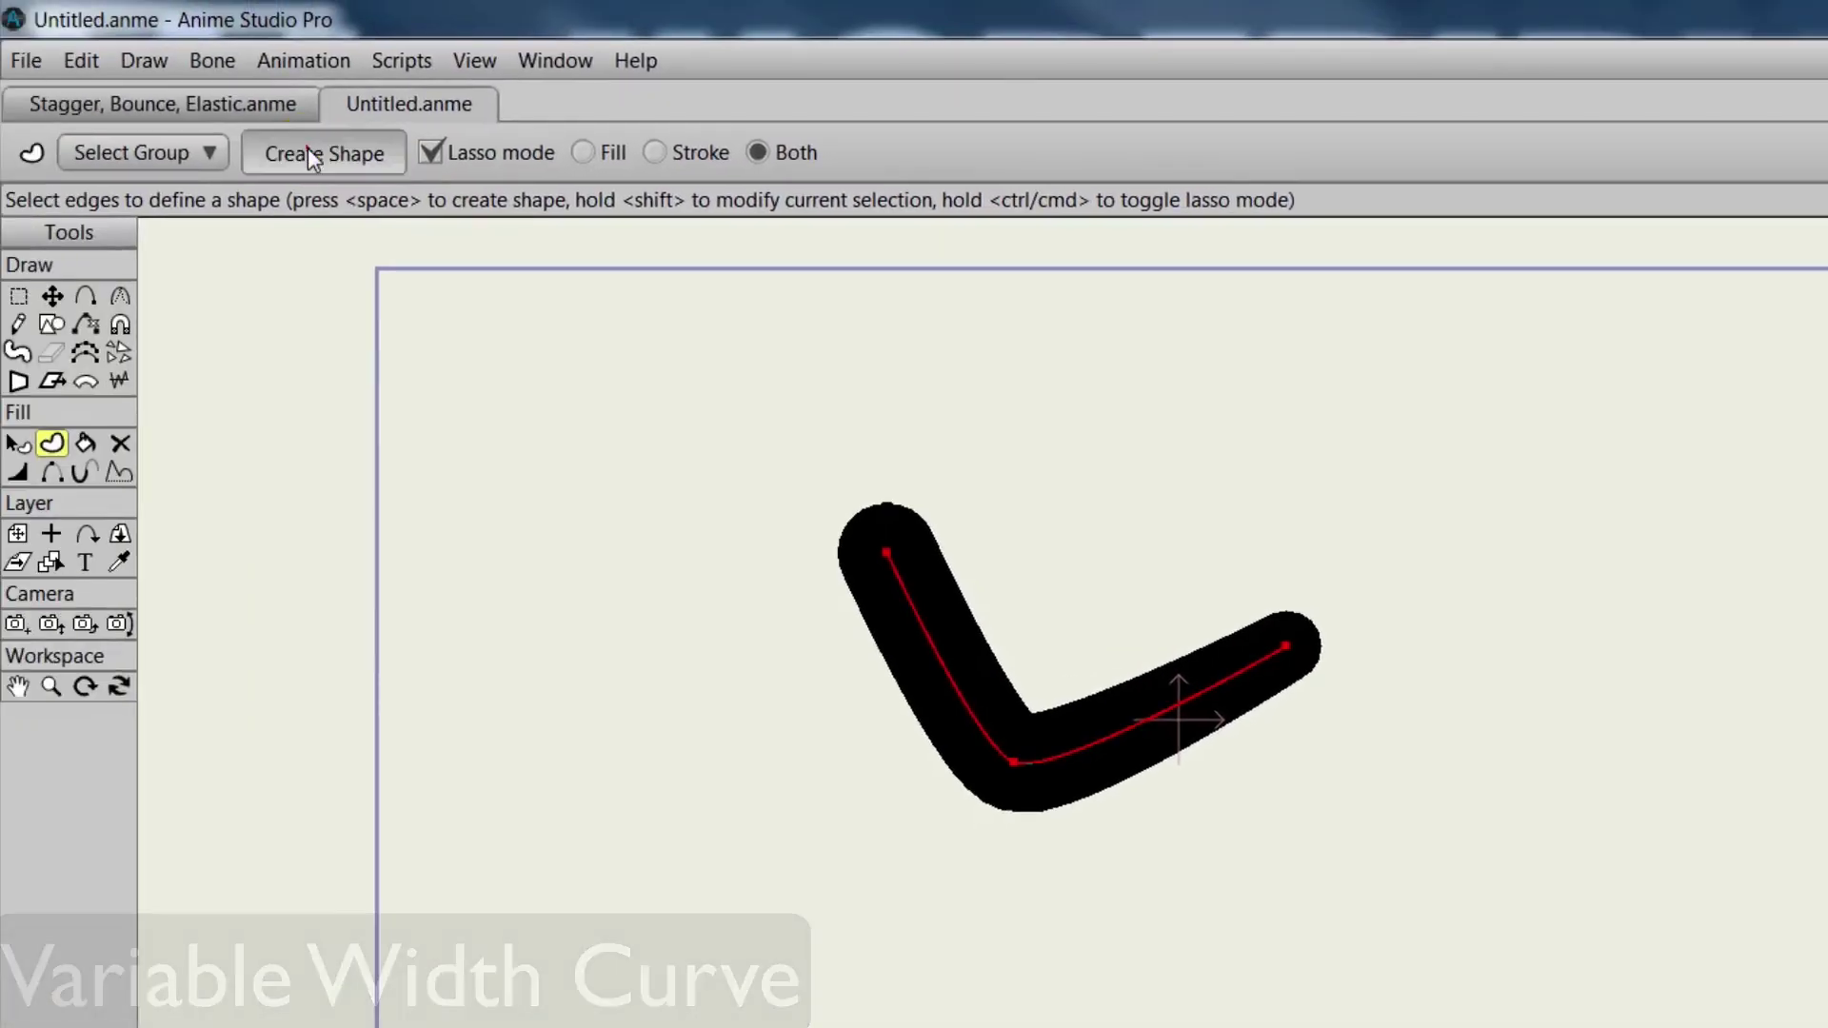
left_click(306, 146)
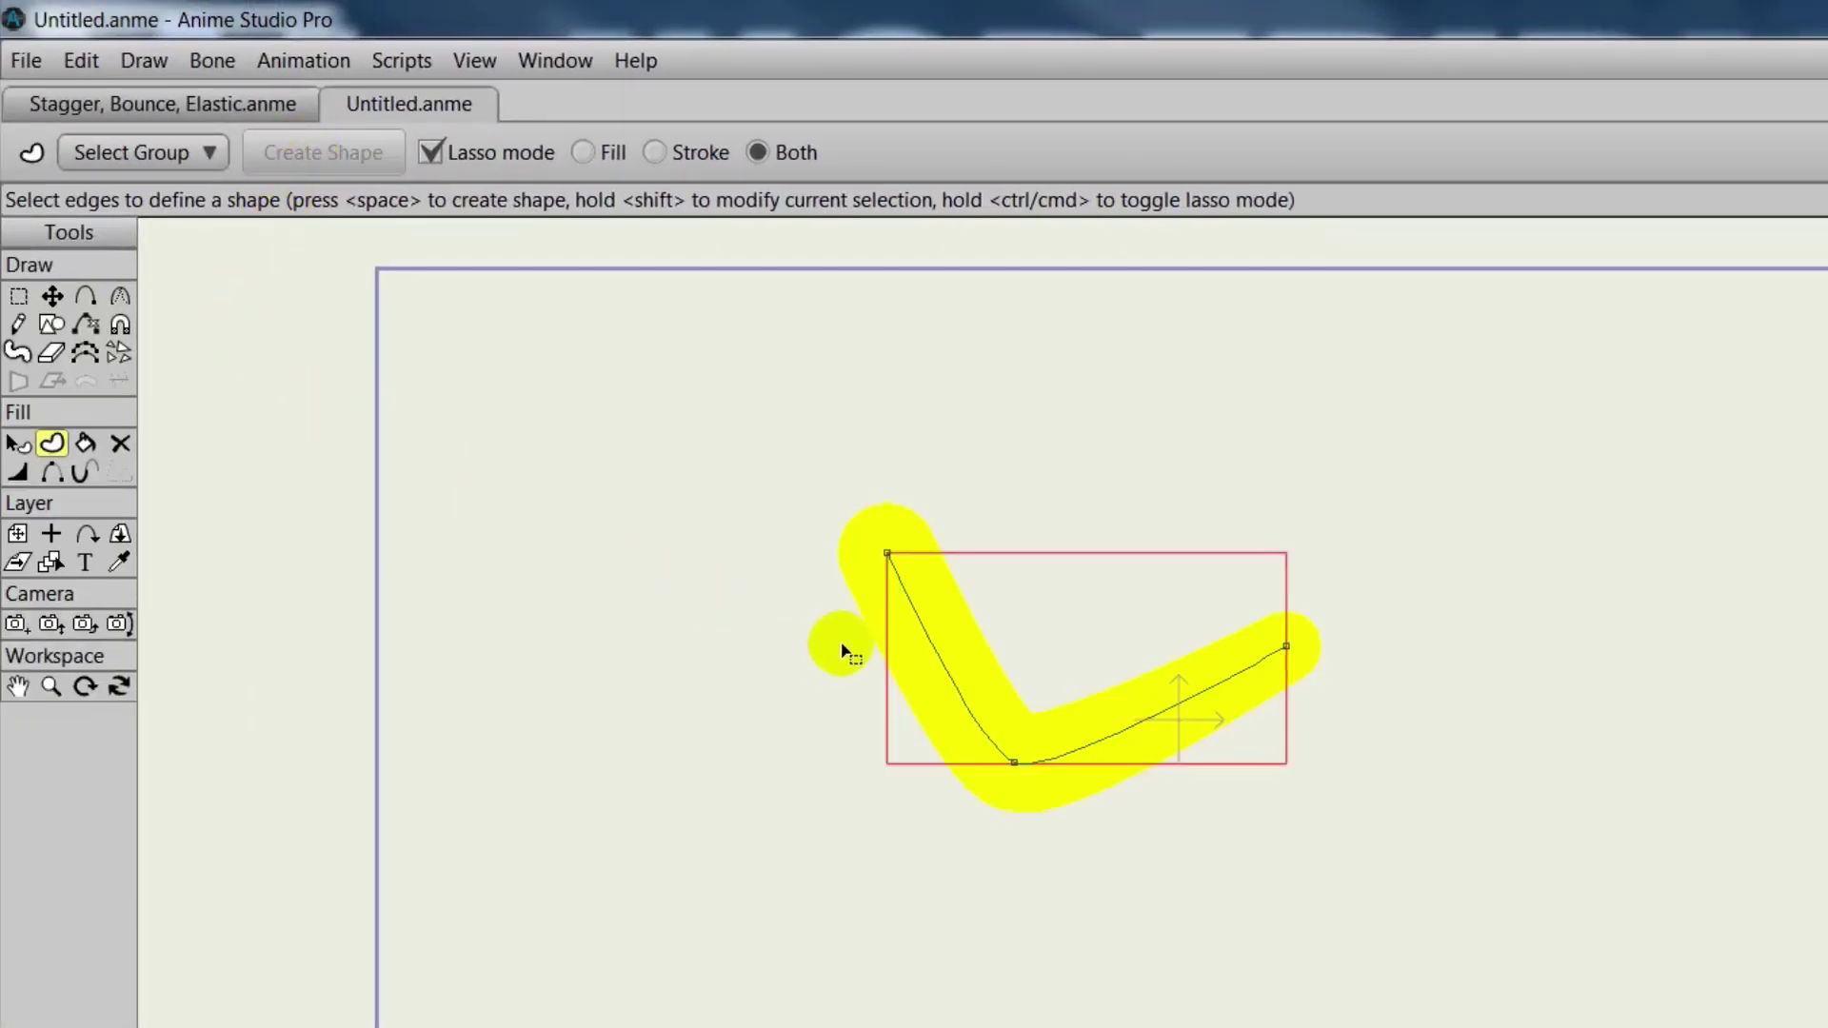
left_click(18, 443)
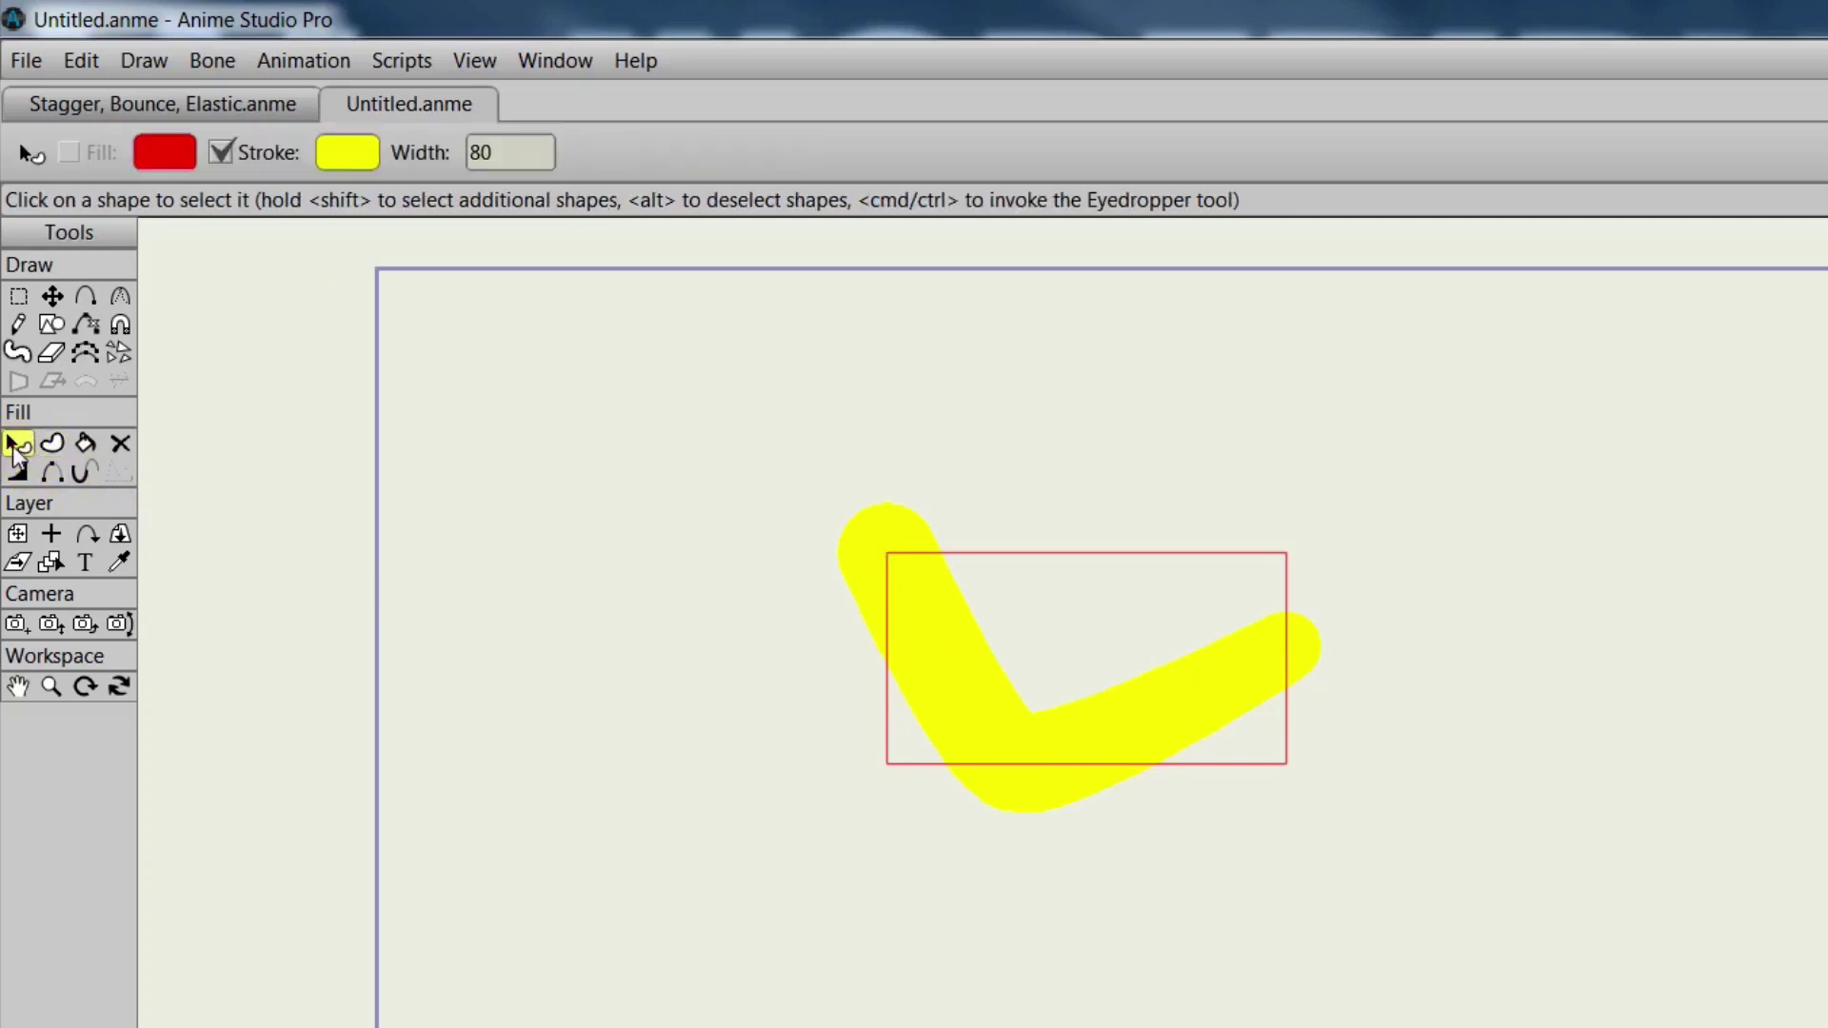
left_click(973, 682)
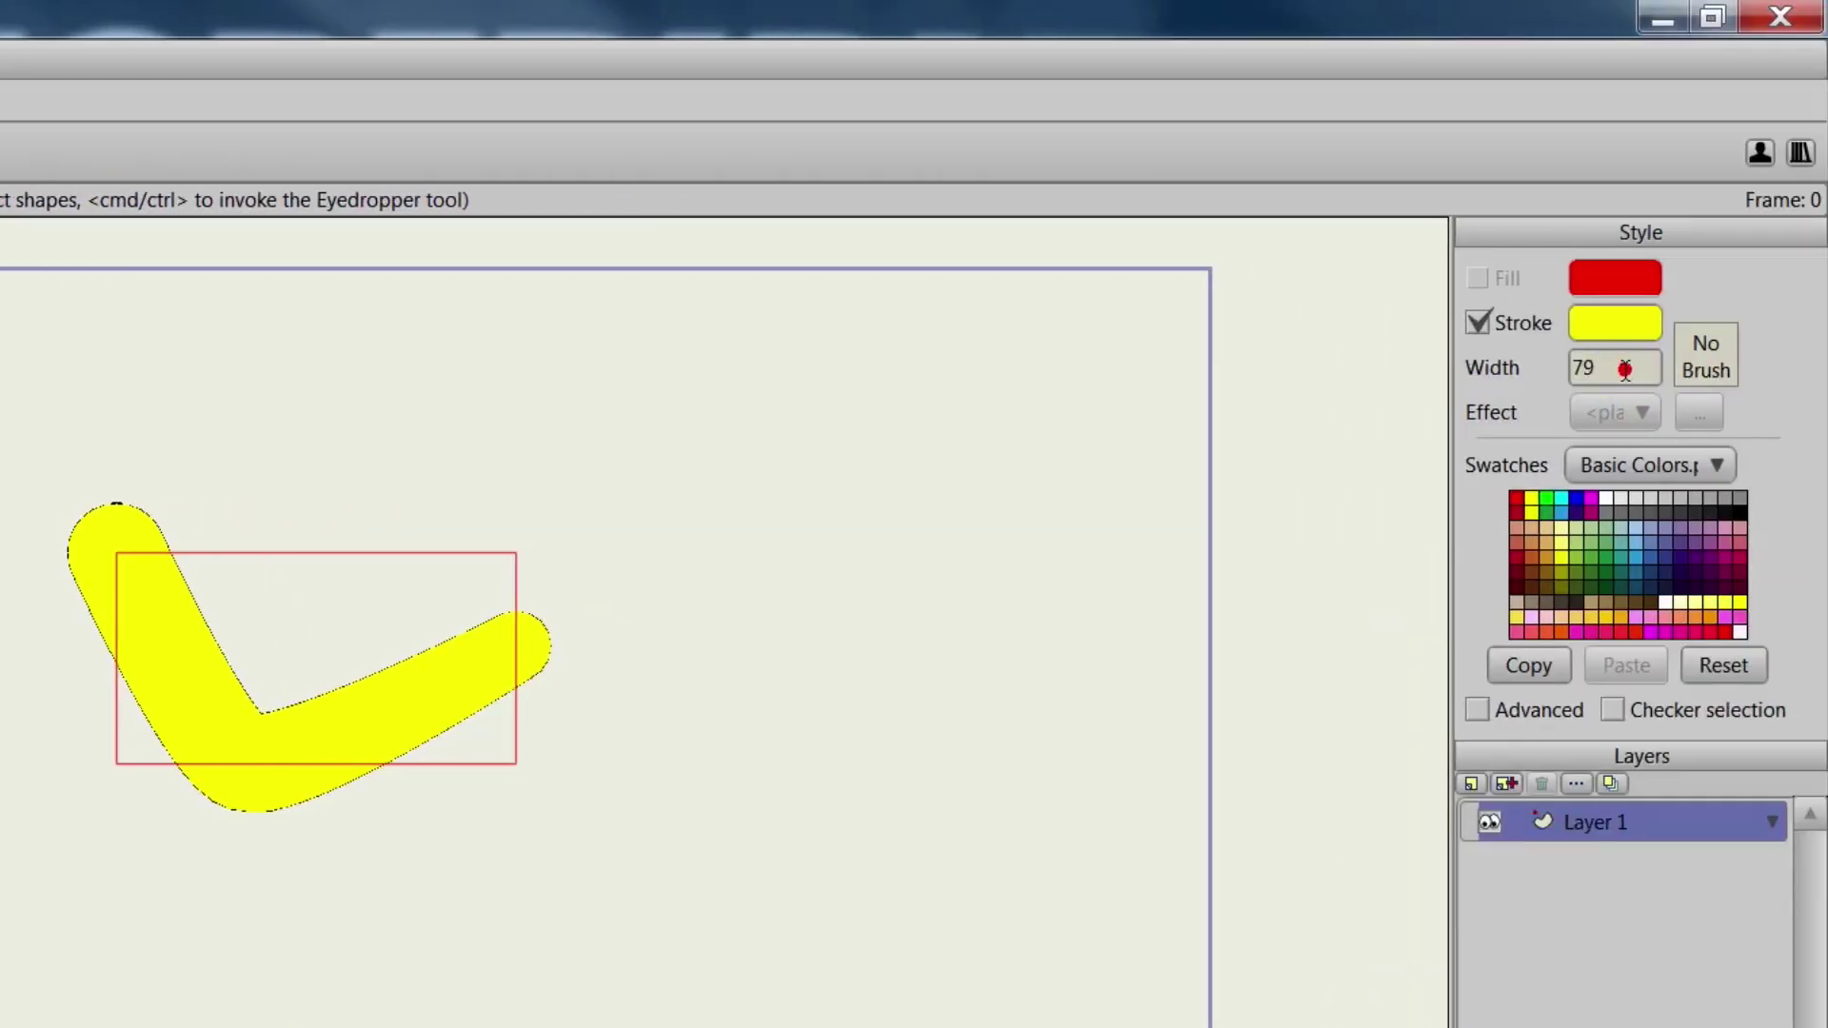
scroll(1624, 370, "down", 8)
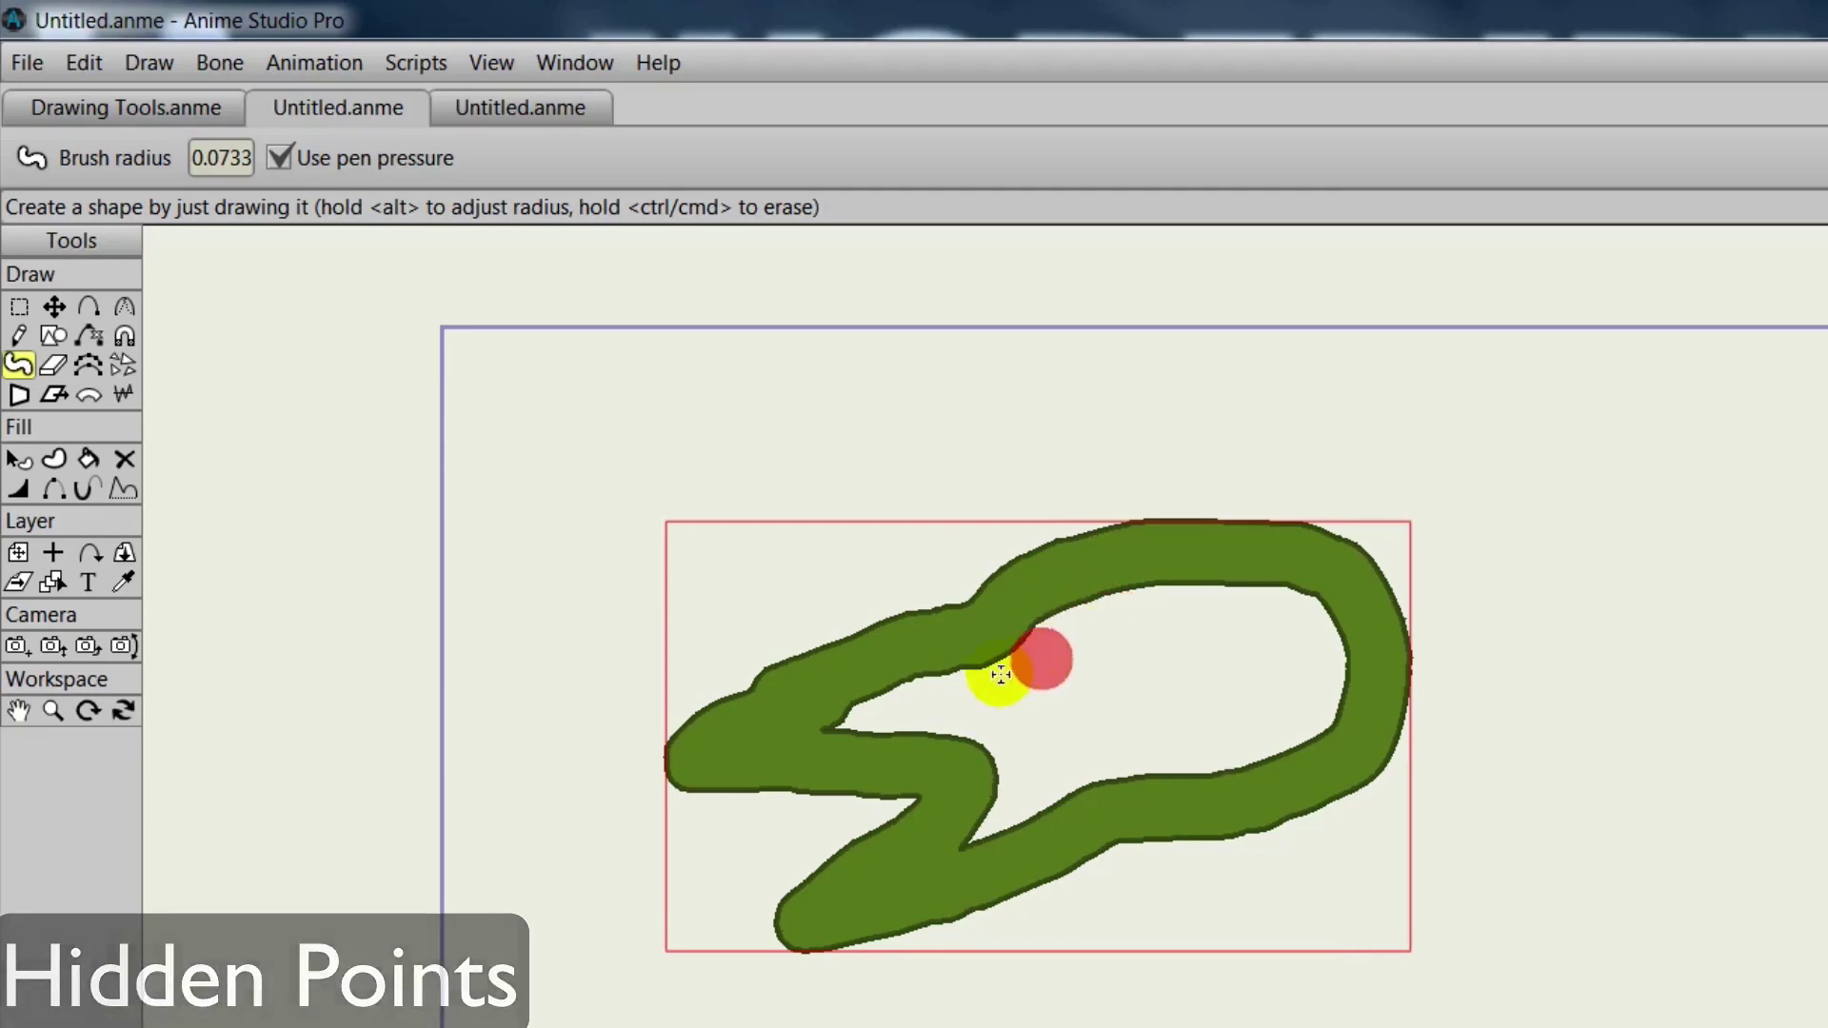
Paint across the green shape's inner gap with the Freehand Shape brush, enlarging the brush radius
mouse_move(800, 726)
left_mouse_down()
mouse_move(854, 724)
mouse_move(907, 689)
mouse_move(909, 738)
mouse_move(961, 705)
mouse_move(953, 737)
mouse_move(1009, 762)
mouse_move(954, 827)
mouse_move(1000, 803)
mouse_move(1027, 822)
mouse_move(1073, 787)
left_mouse_up()
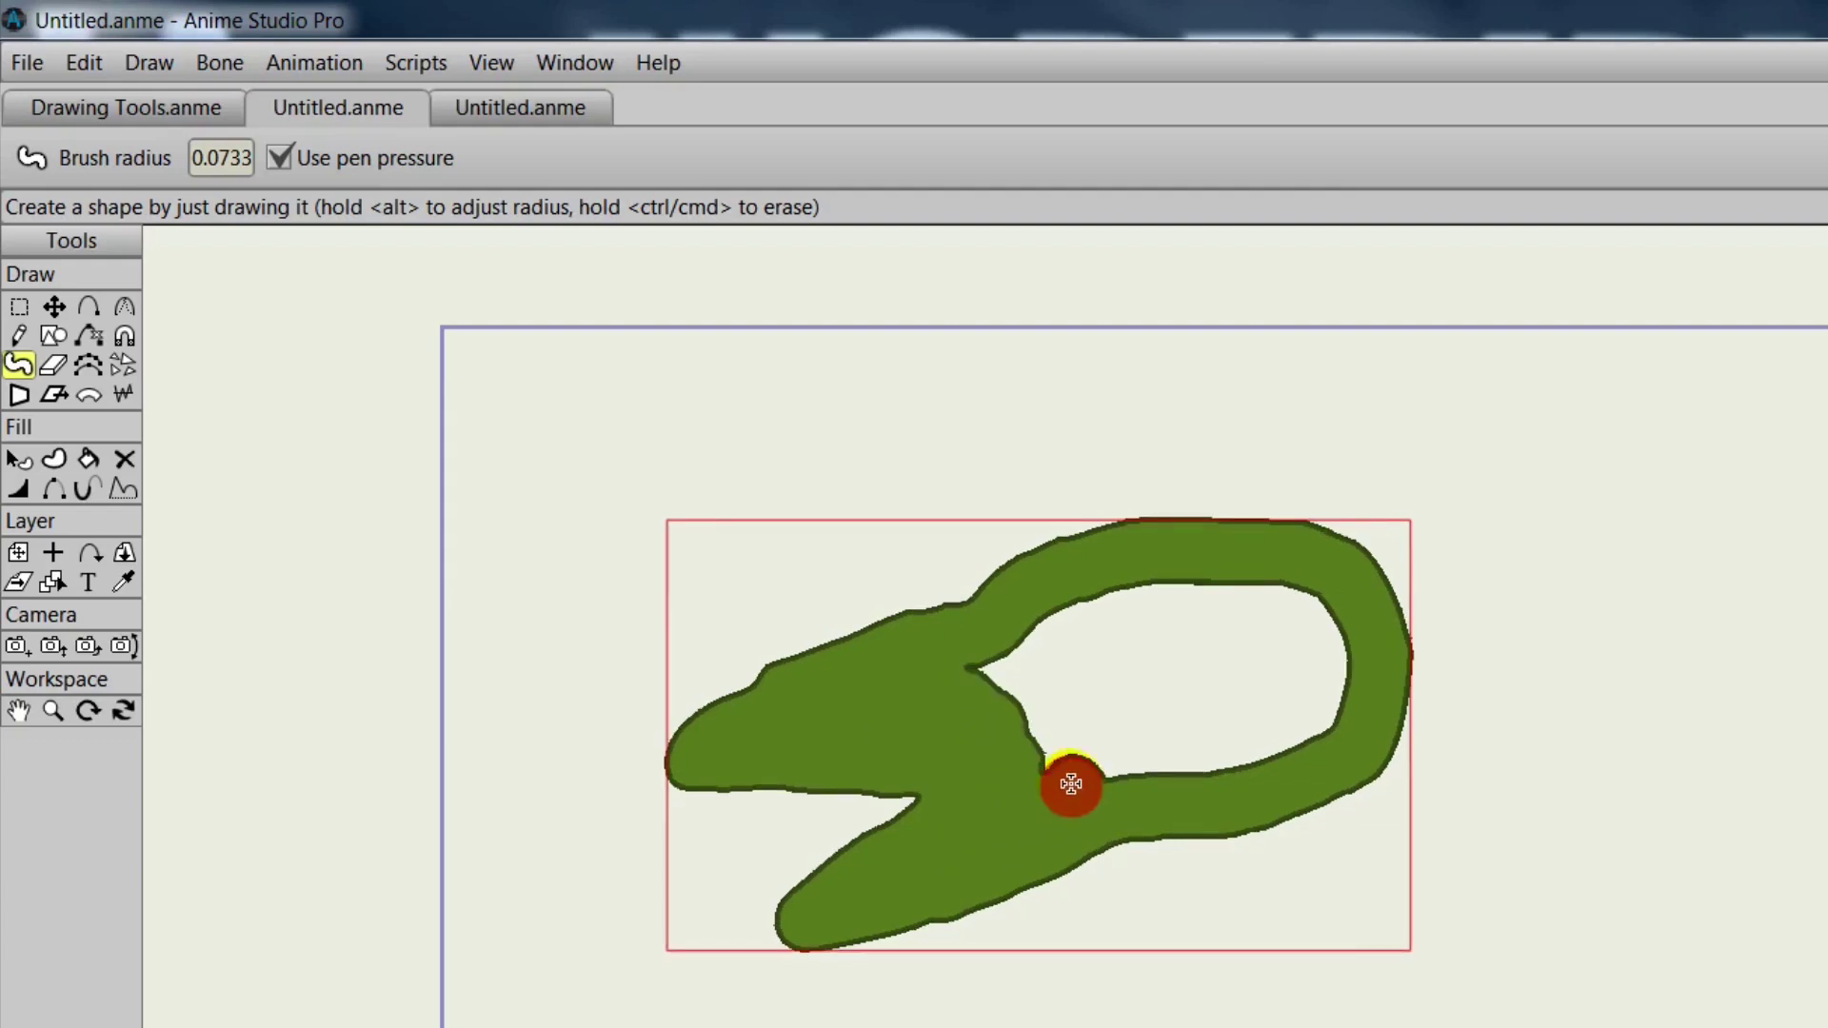
mouse_move(1075, 720)
left_mouse_down()
mouse_move(1030, 723)
mouse_move(1206, 722)
mouse_move(1042, 697)
mouse_move(1112, 665)
mouse_move(1251, 654)
mouse_move(1265, 680)
mouse_move(1112, 705)
left_mouse_up()
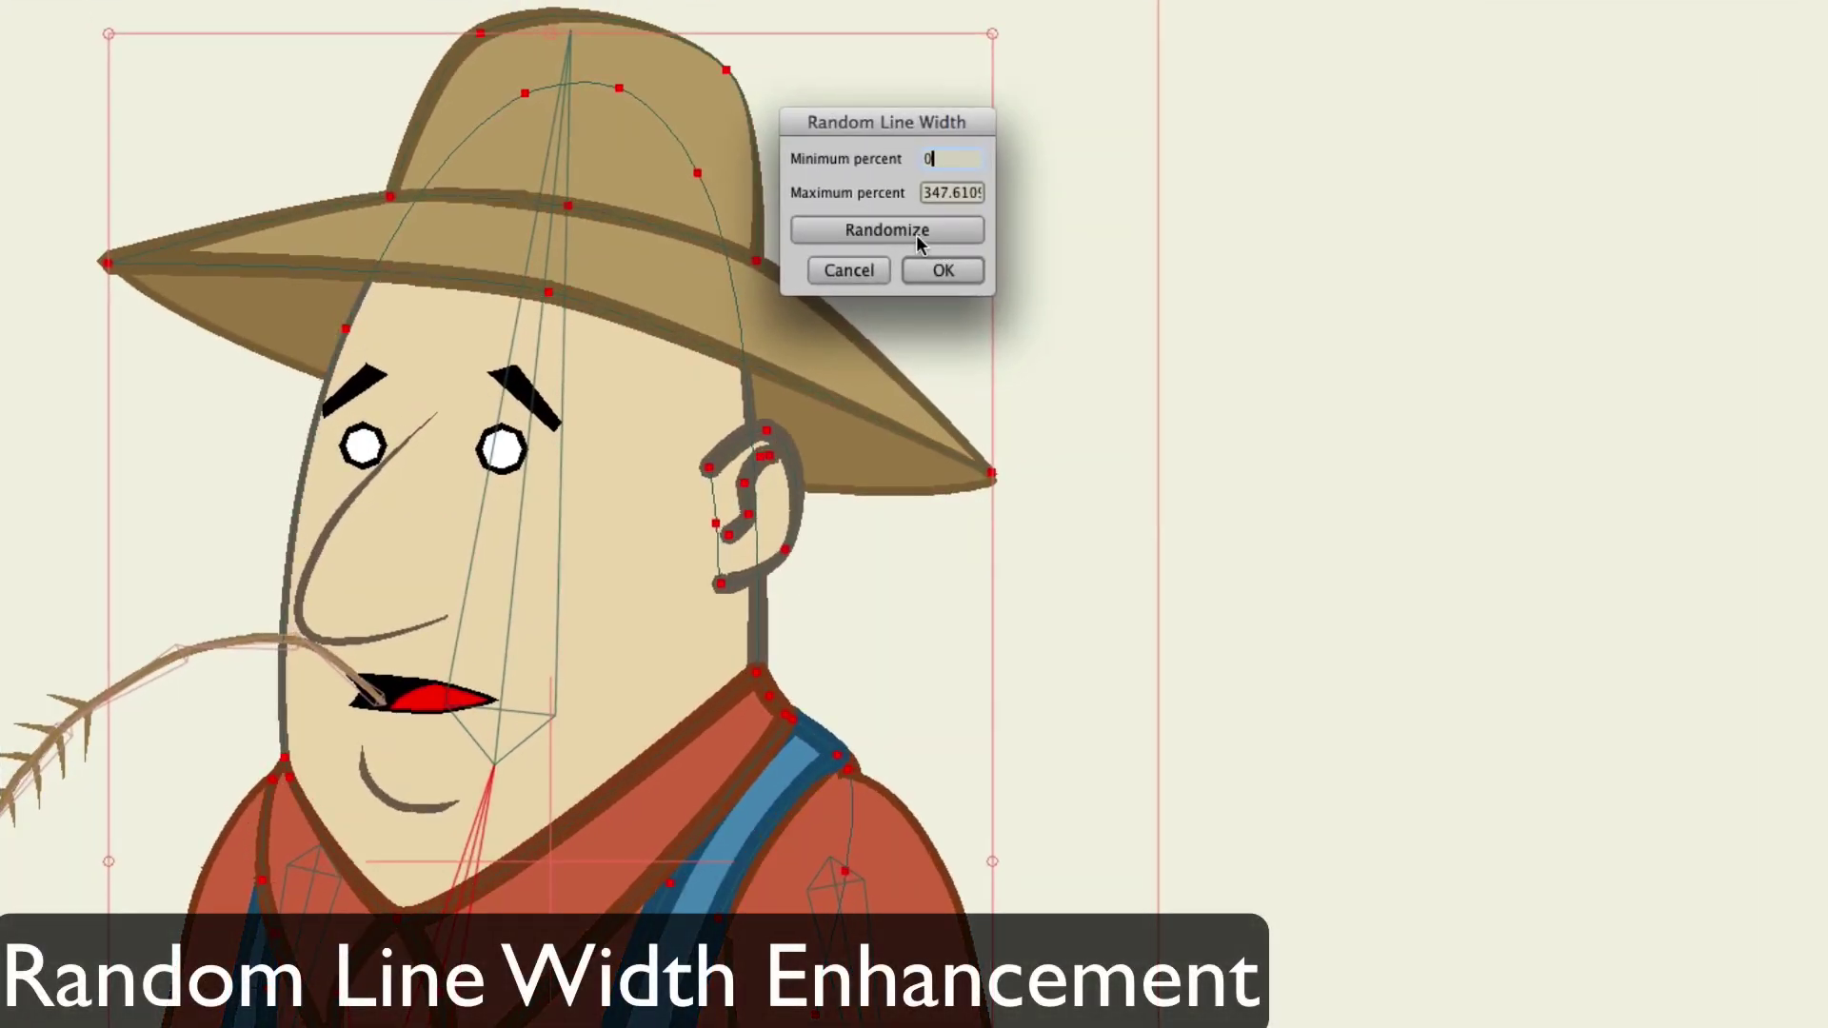
Randomize the farmer character's outline widths in the Random Line Width dialog
left_click(921, 245)
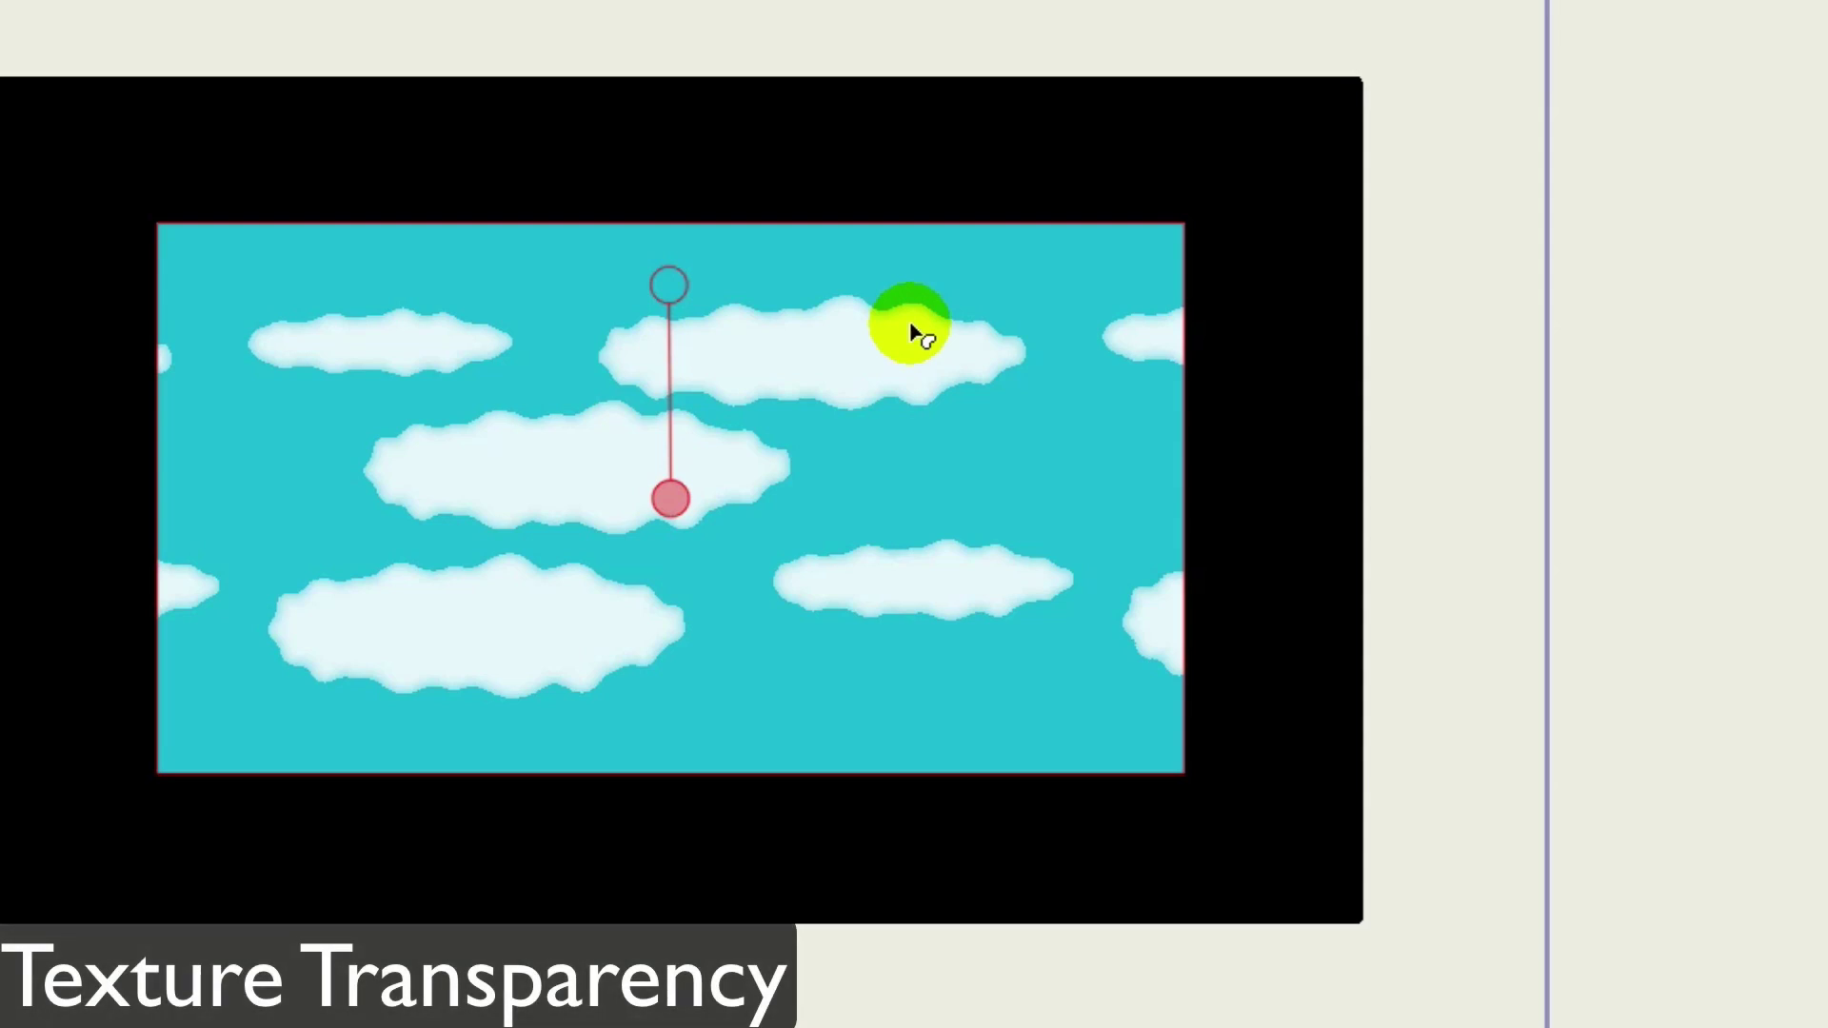
Enable Through transparency for the cloud texture, confirm it, and rescale the tiled cloud pattern
left_click(910, 328)
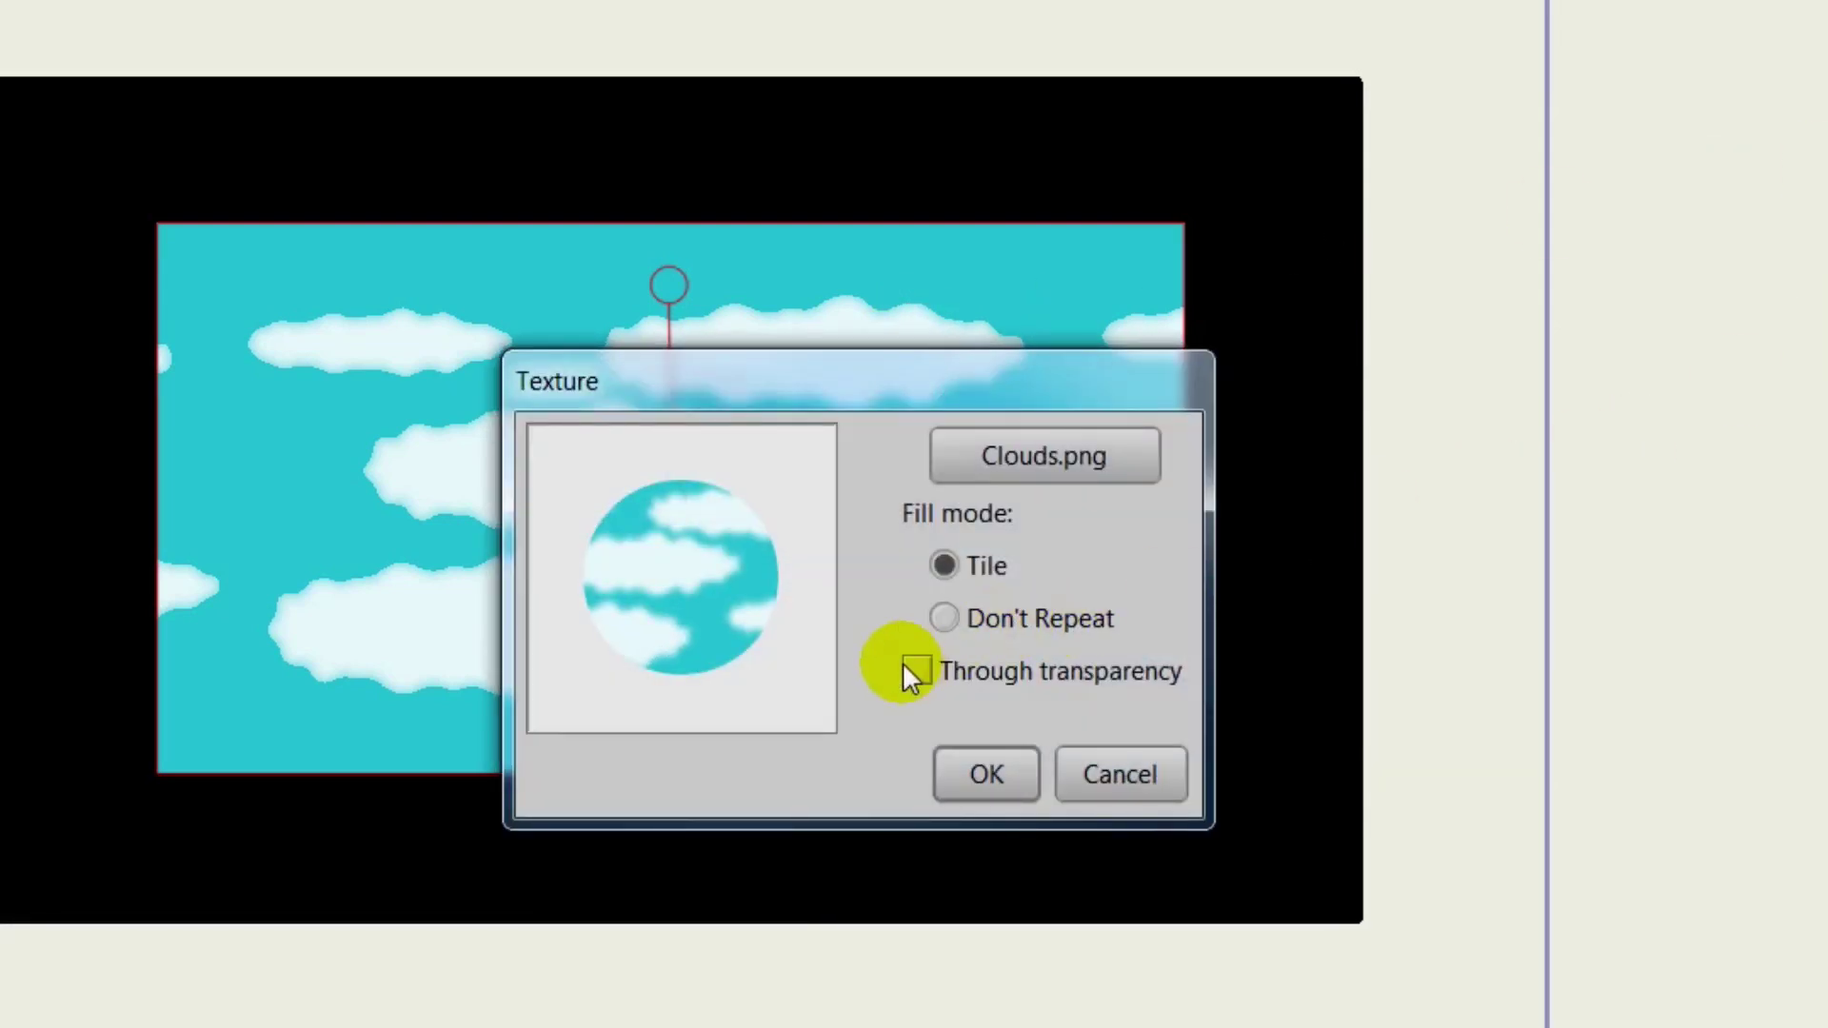
left_click(914, 671)
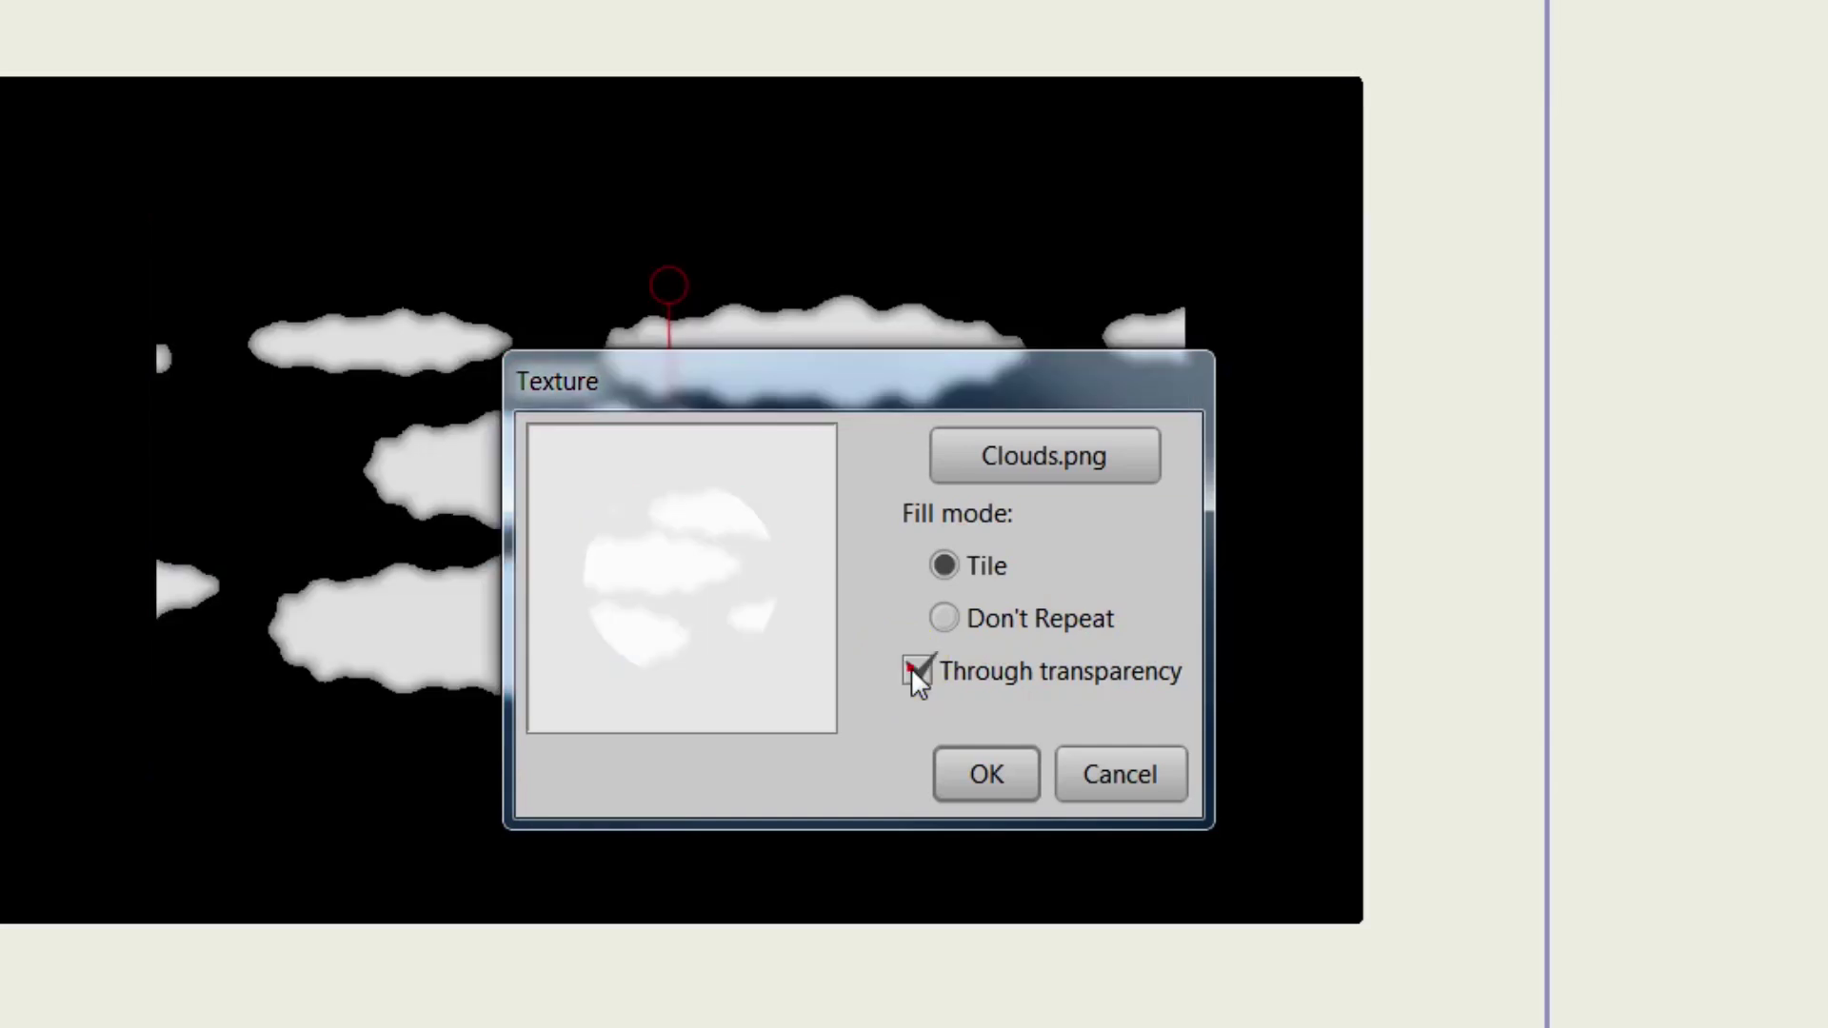
left_click(988, 775)
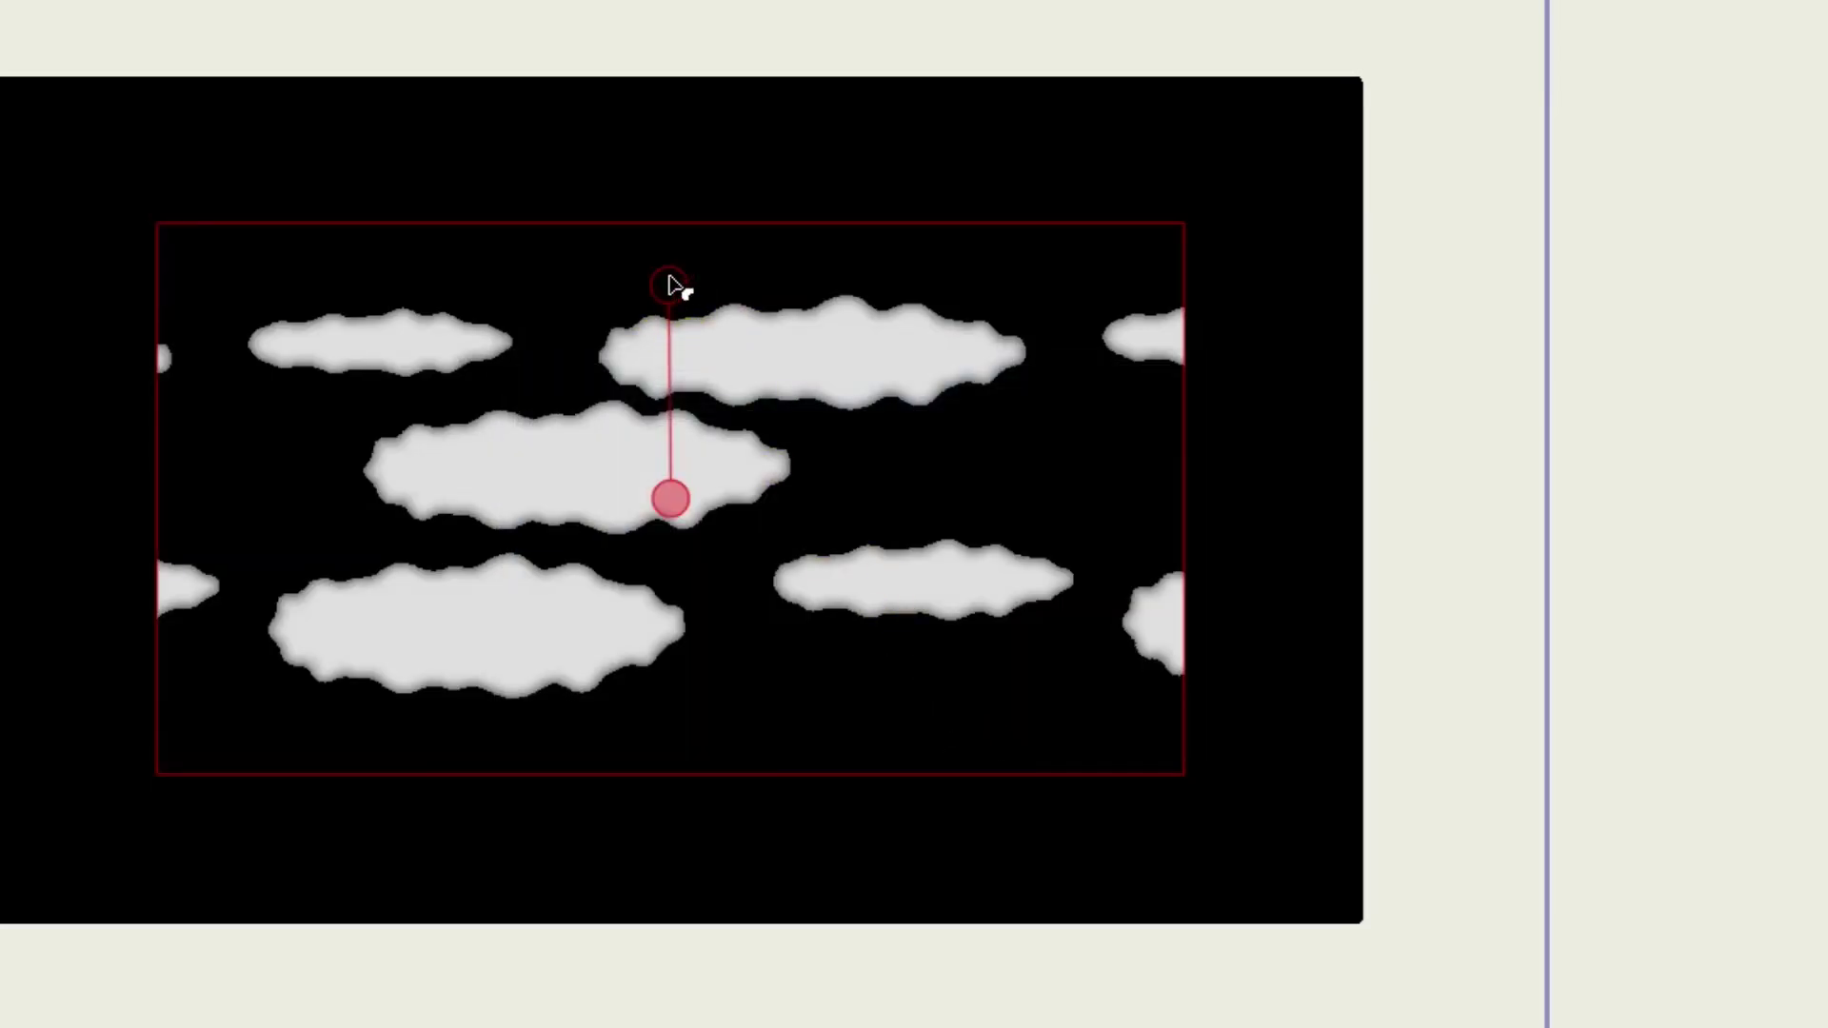
left_click_drag(669, 286, 695, 244)
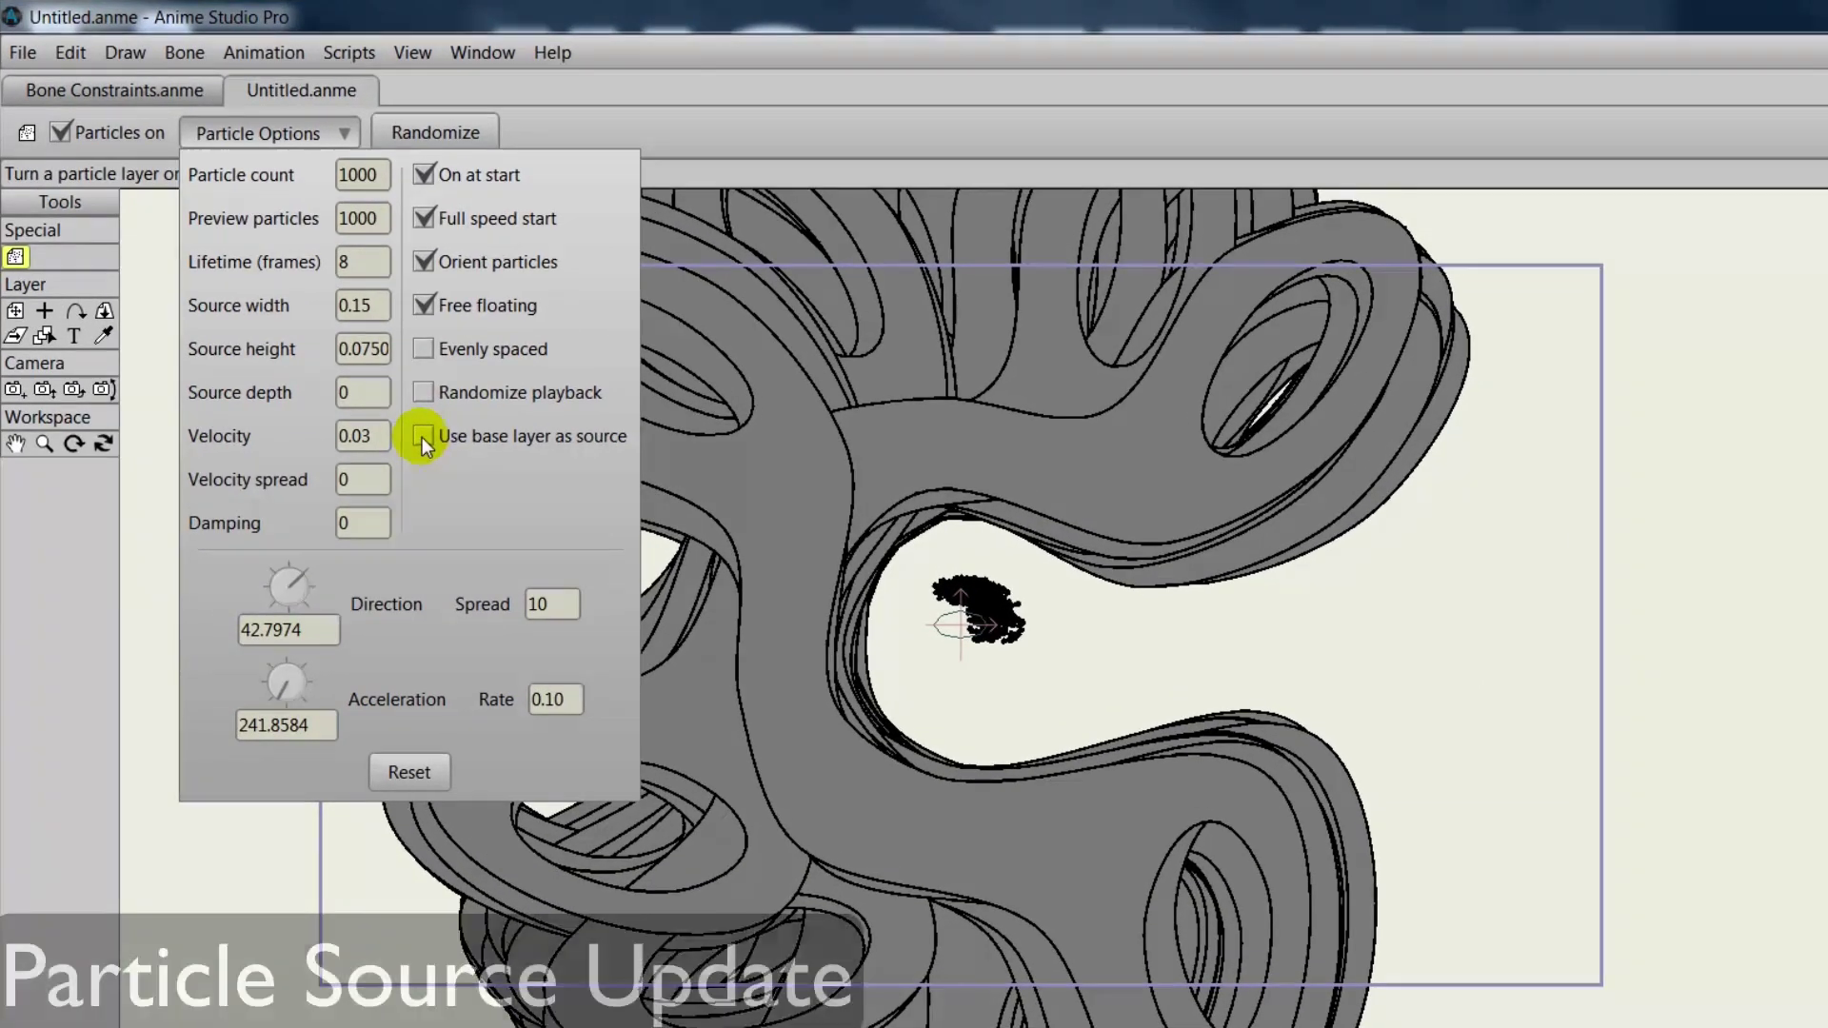
Turn on Use base layer as source in Particle Options and close the panel
left_click(476, 445)
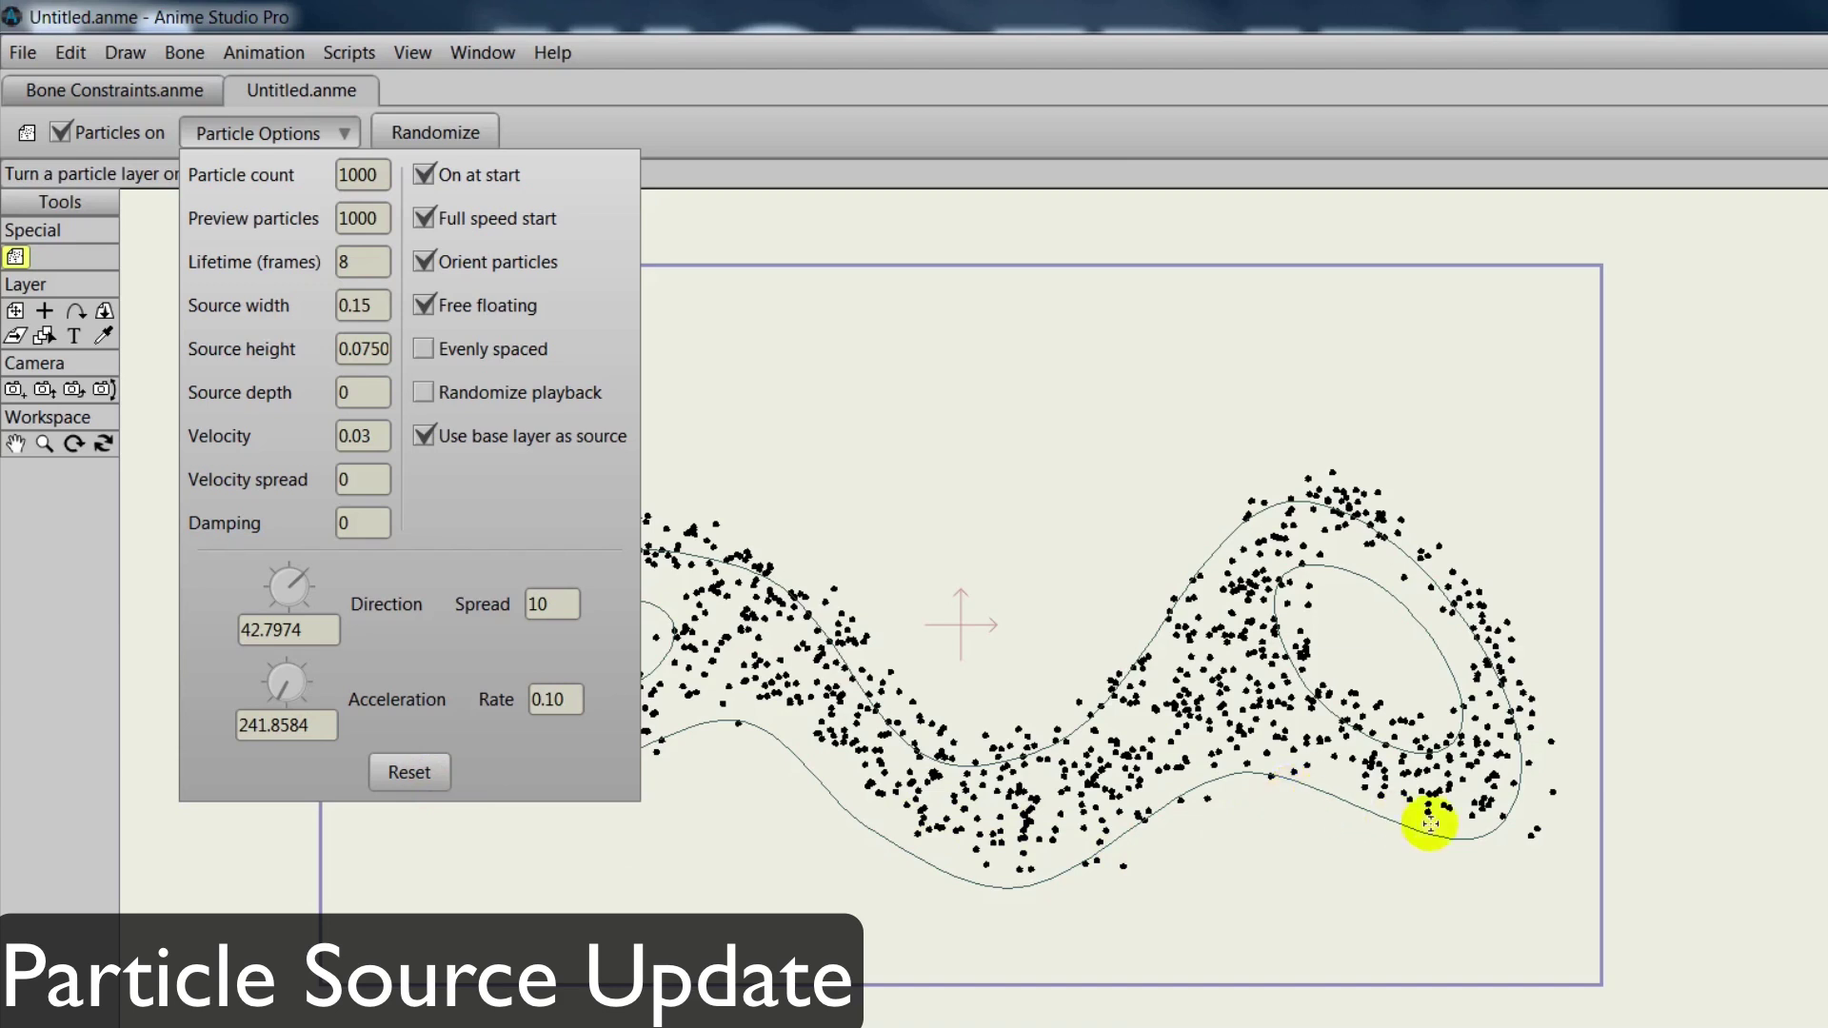
key("Escape")
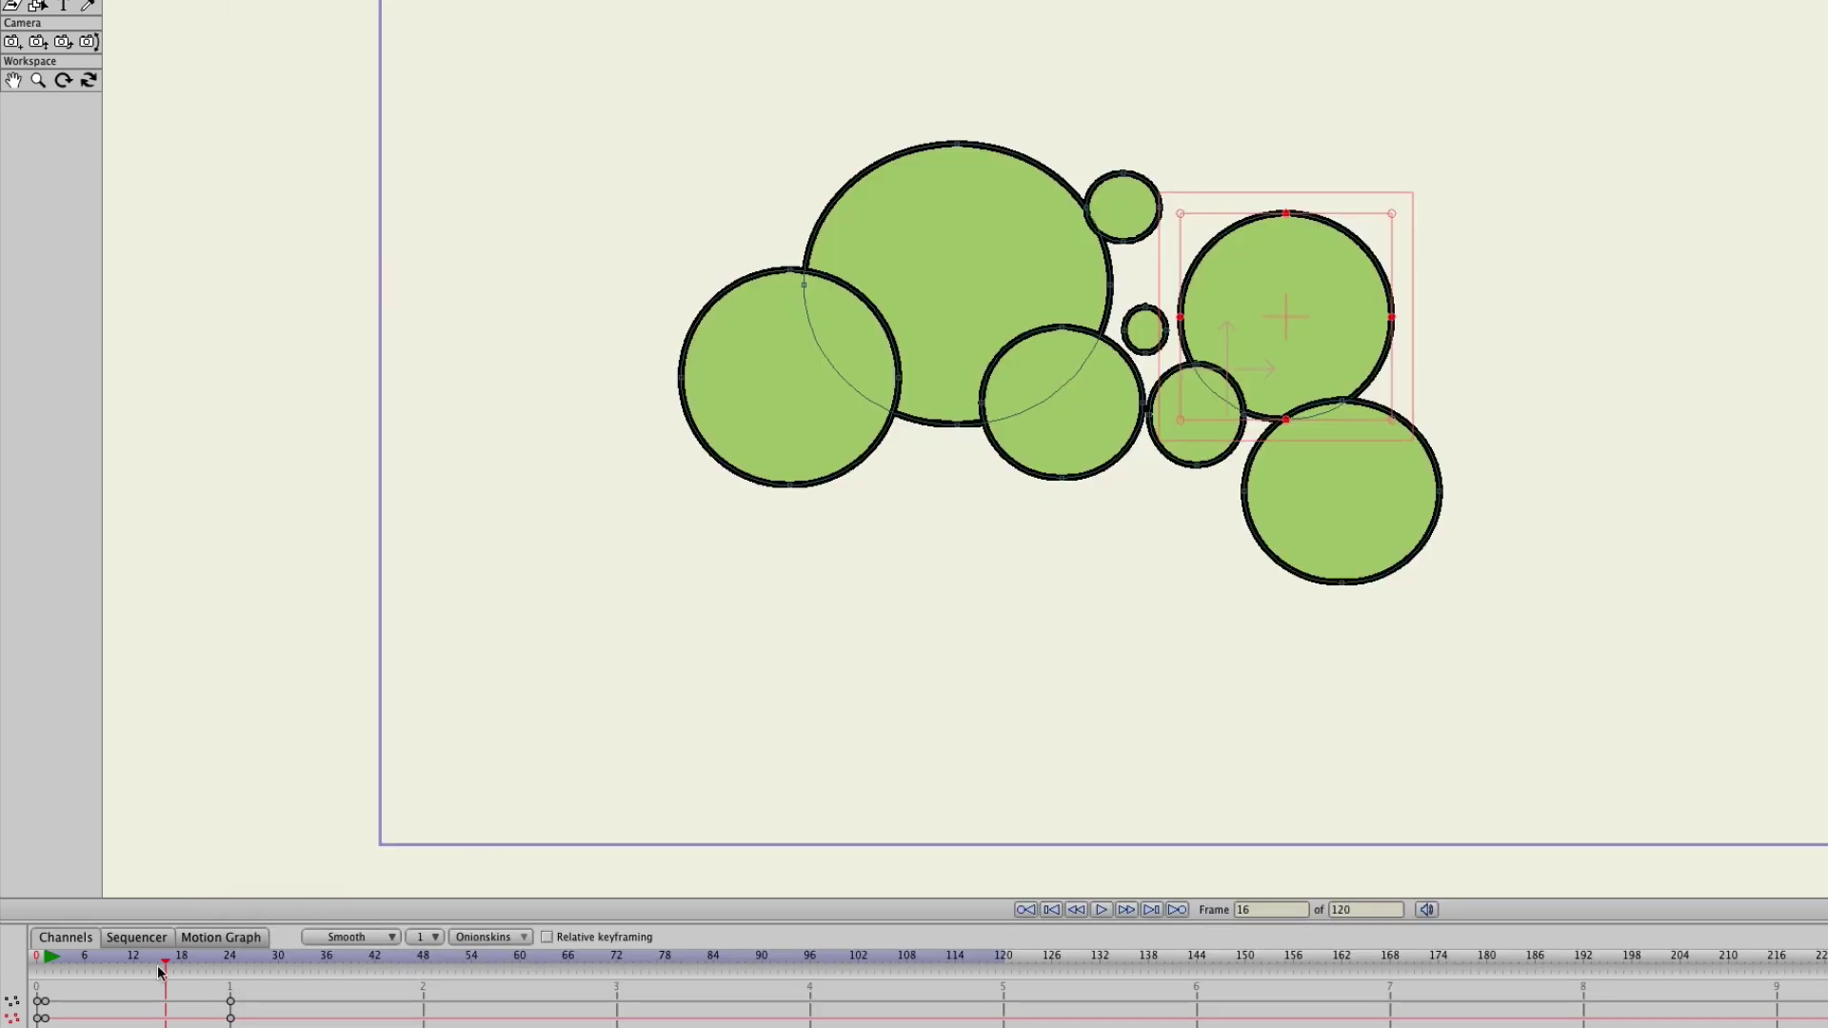
Render previews at frames 12, 19 and 24, ending with the circles fused into one green blob
left_click(135, 957)
key("super+r")
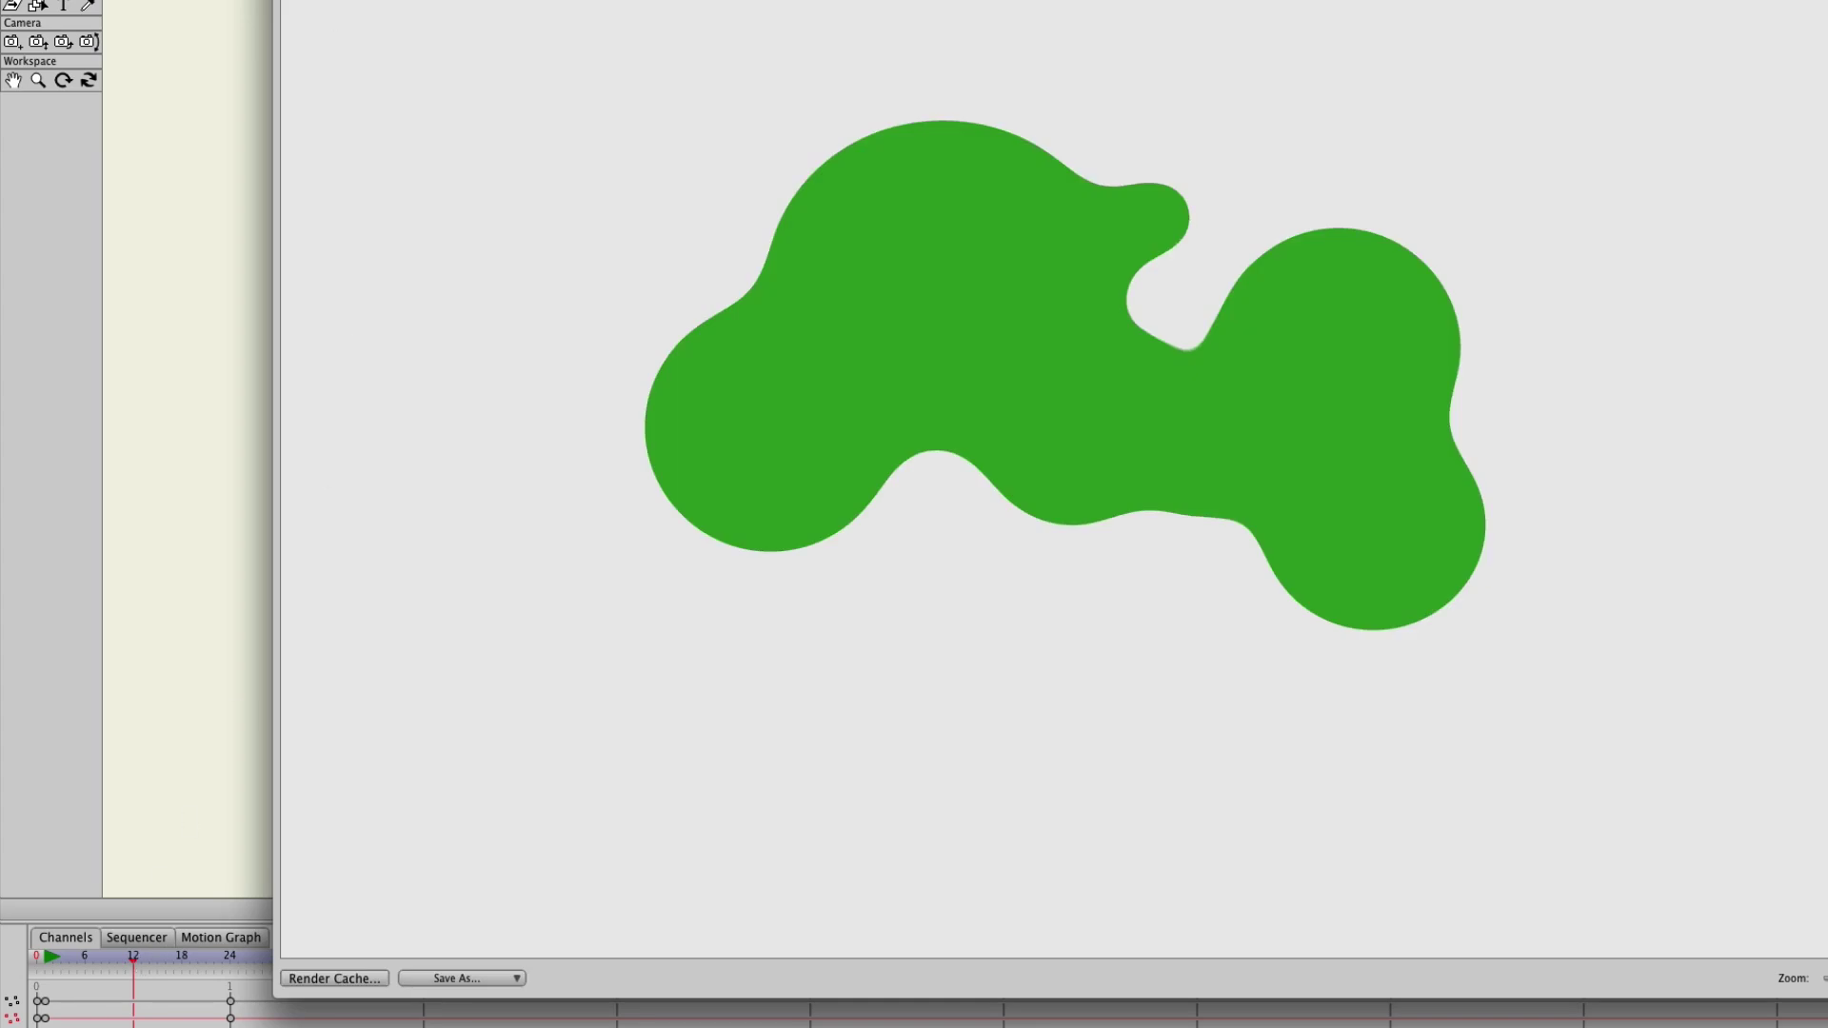
key("super+w")
left_click_drag(170, 958, 190, 959)
key("super+r")
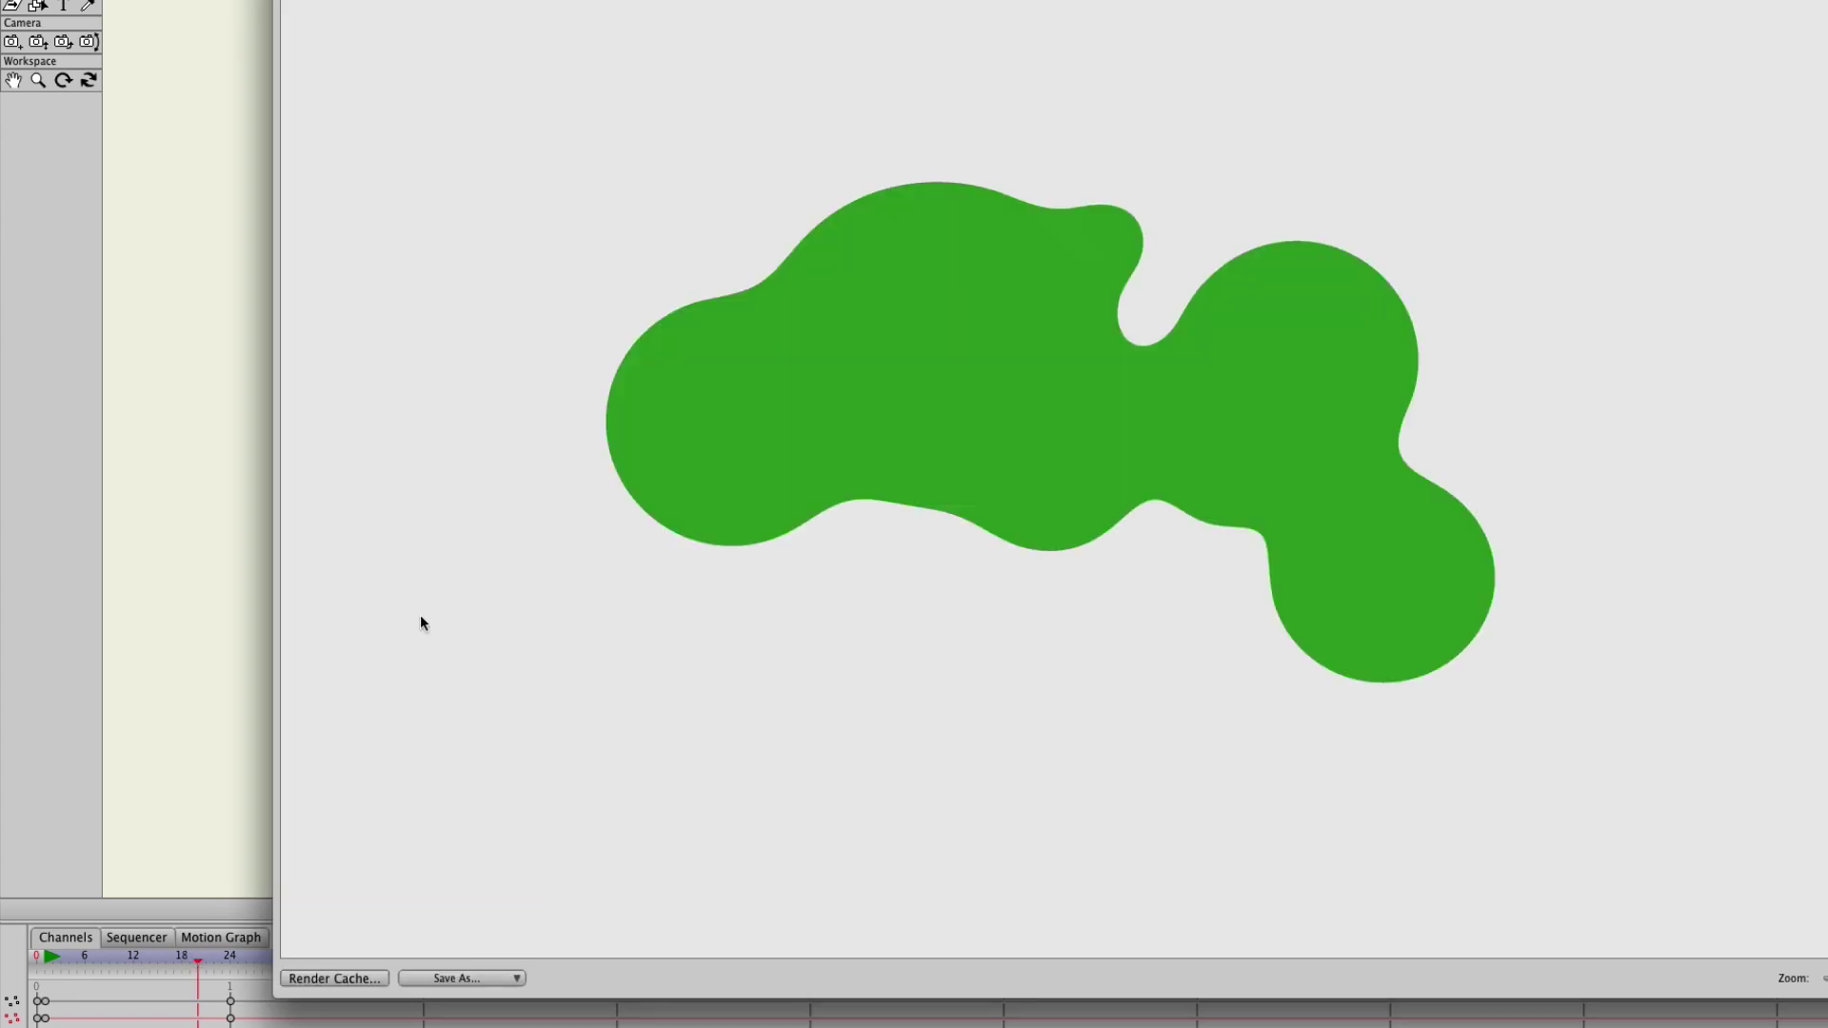
key("super+w")
left_click(229, 957)
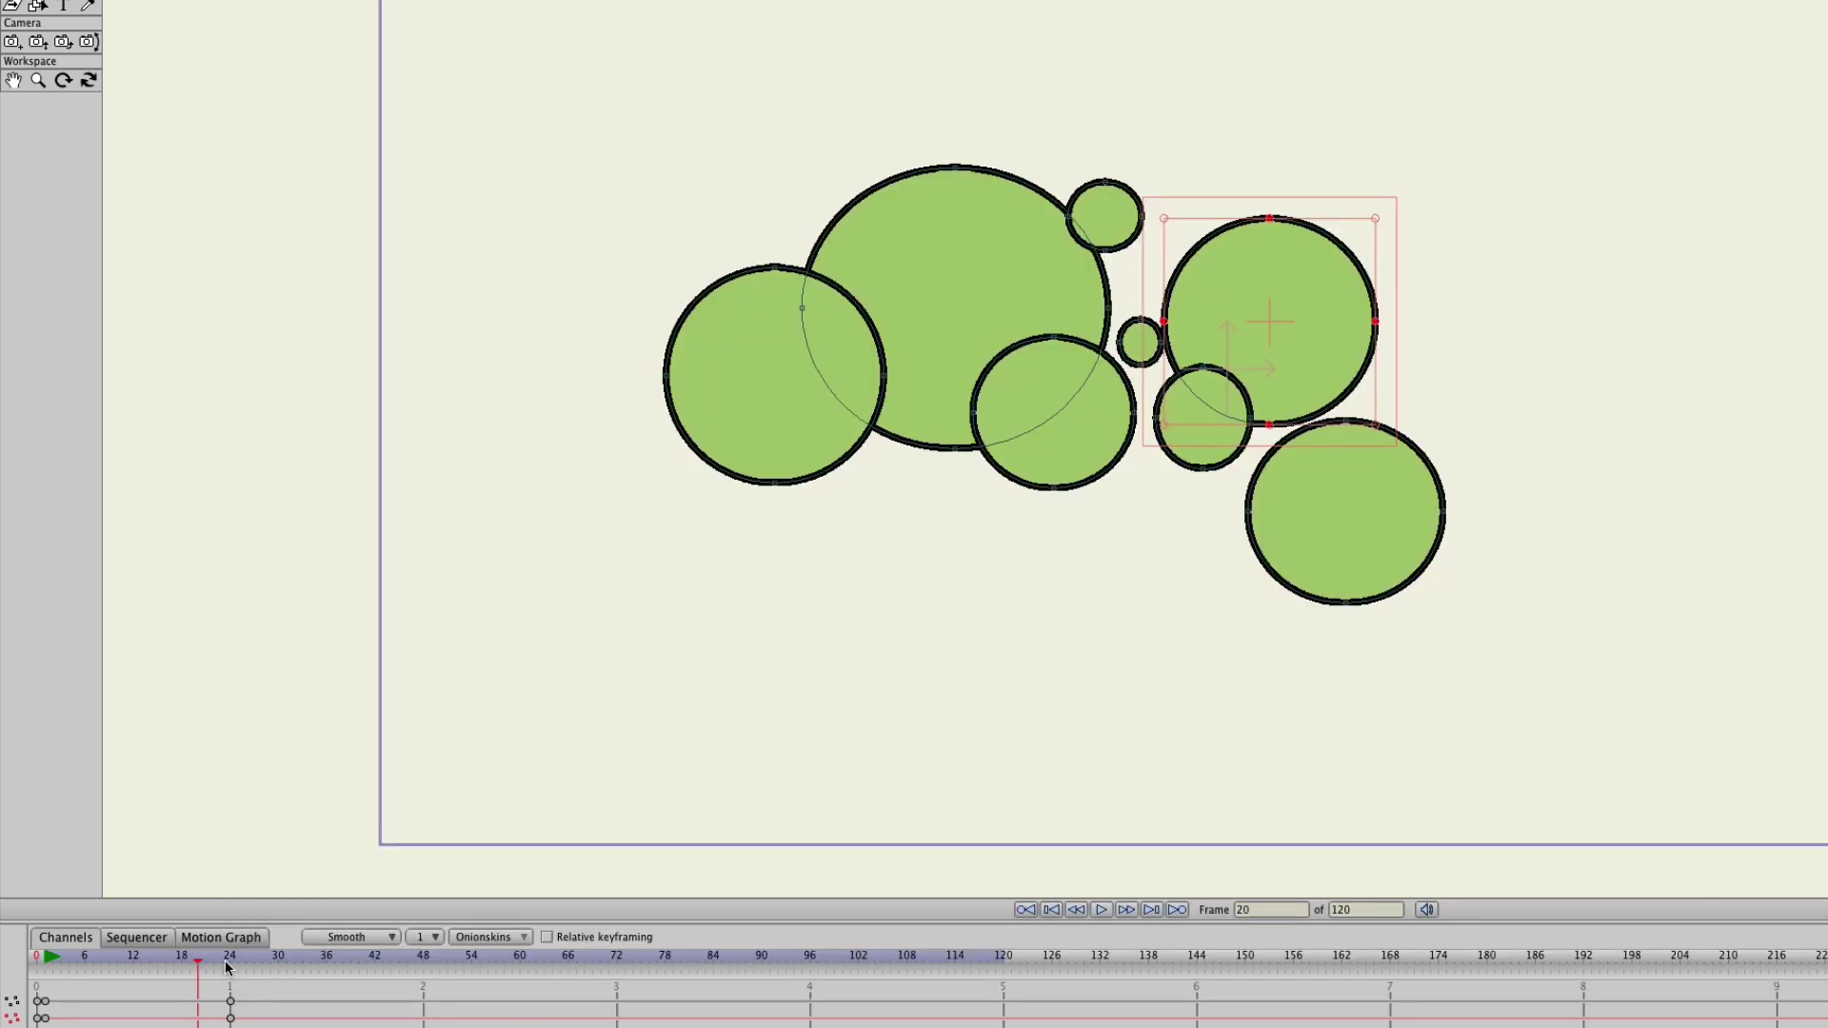
key("super+r")
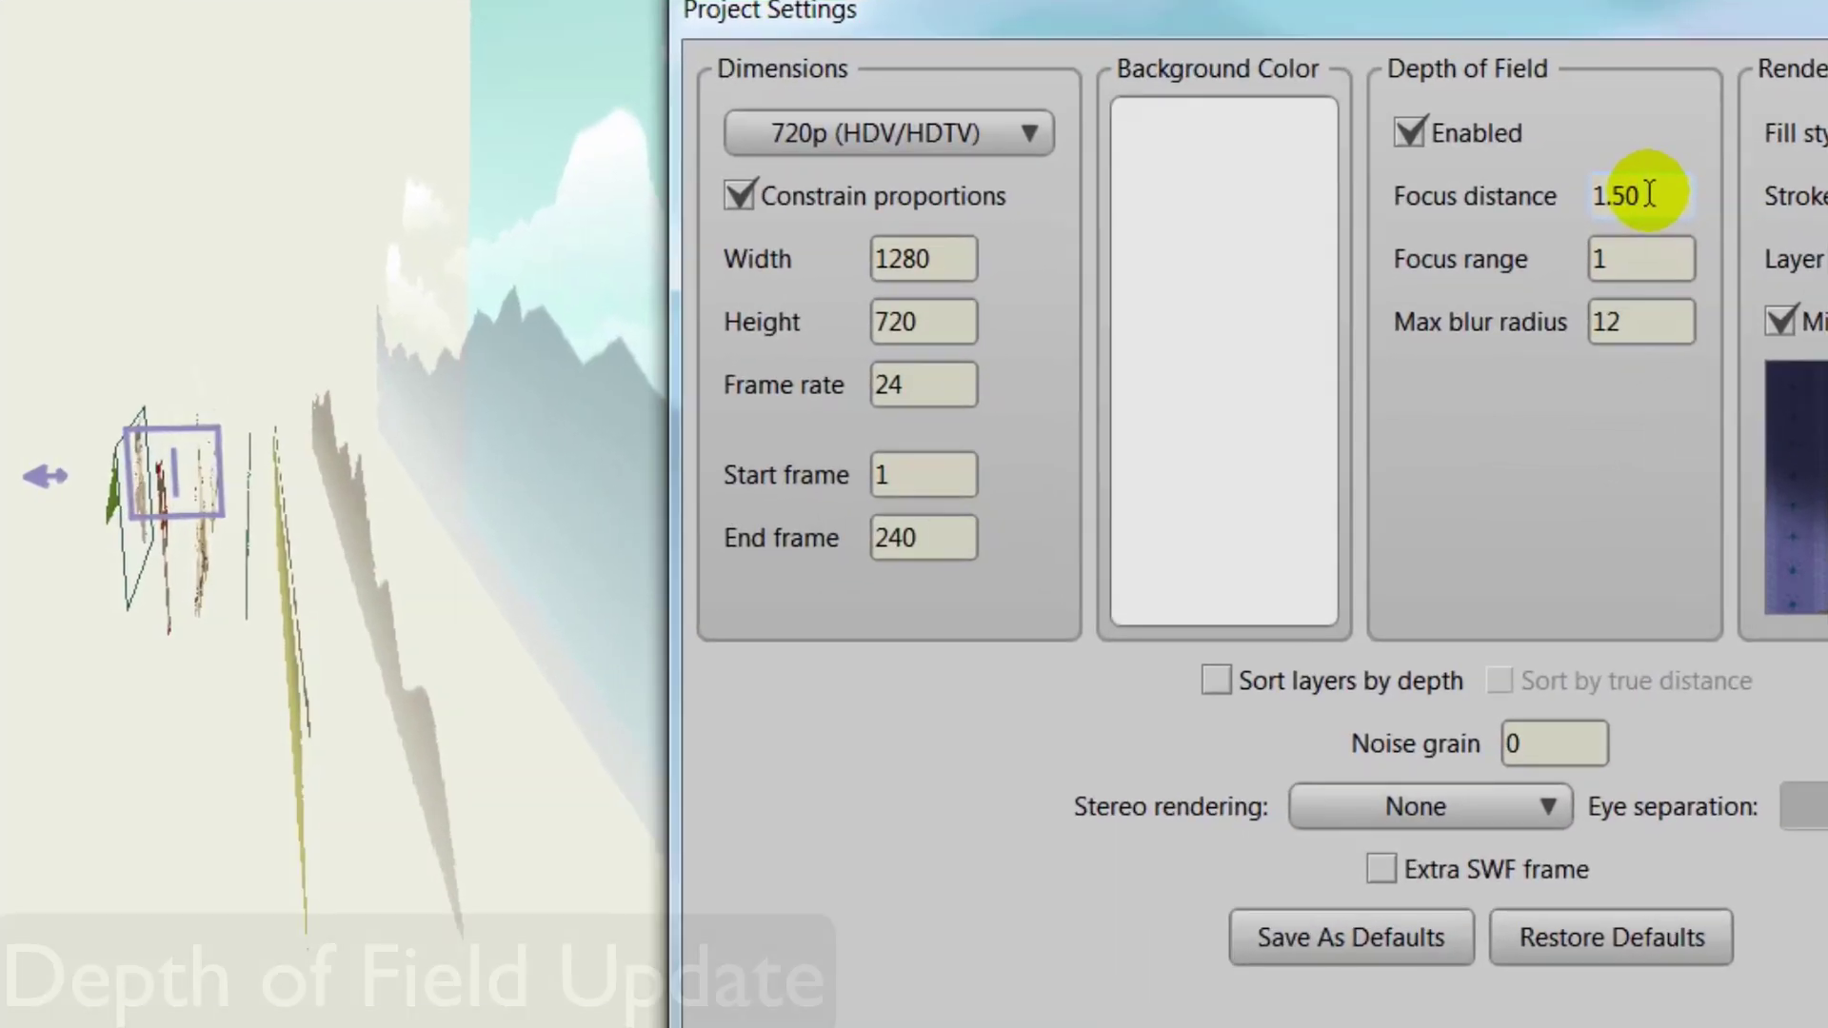
Enter 2.50 as the depth-of-field focus distance and scroll the focus range down to 0.25
type("2.50")
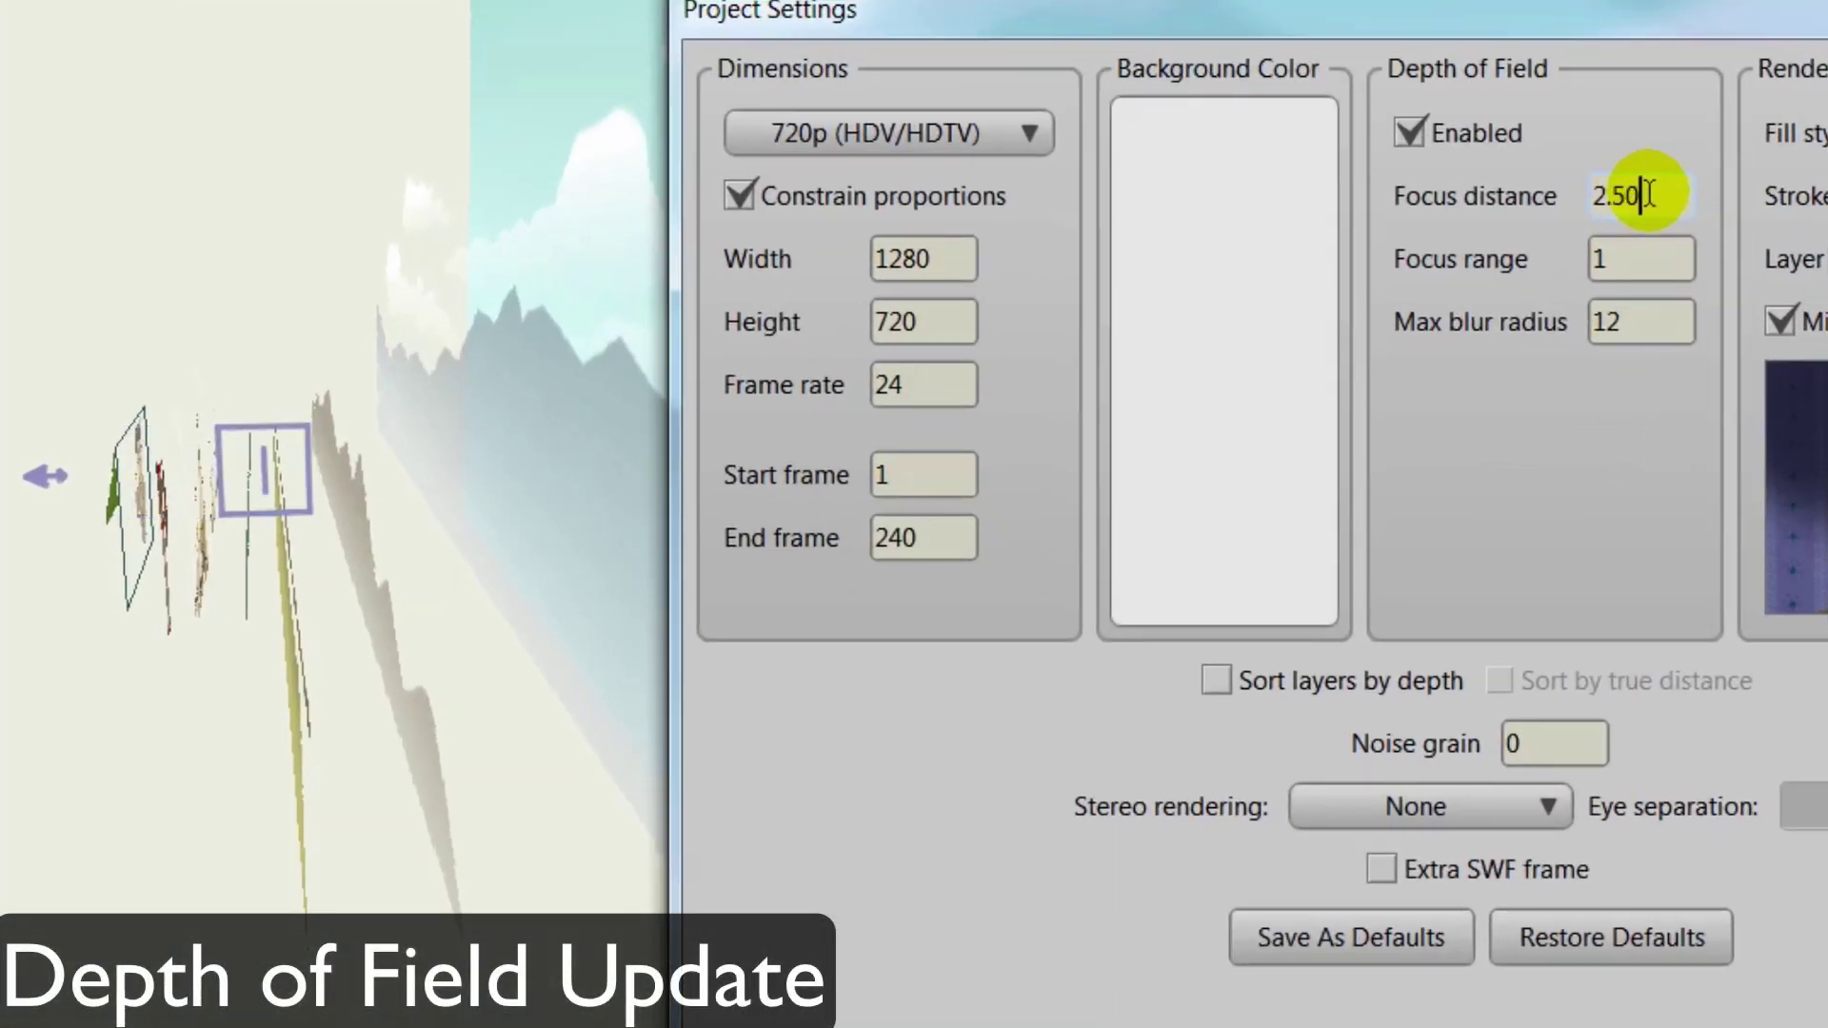
scroll(1647, 193, "down", 3)
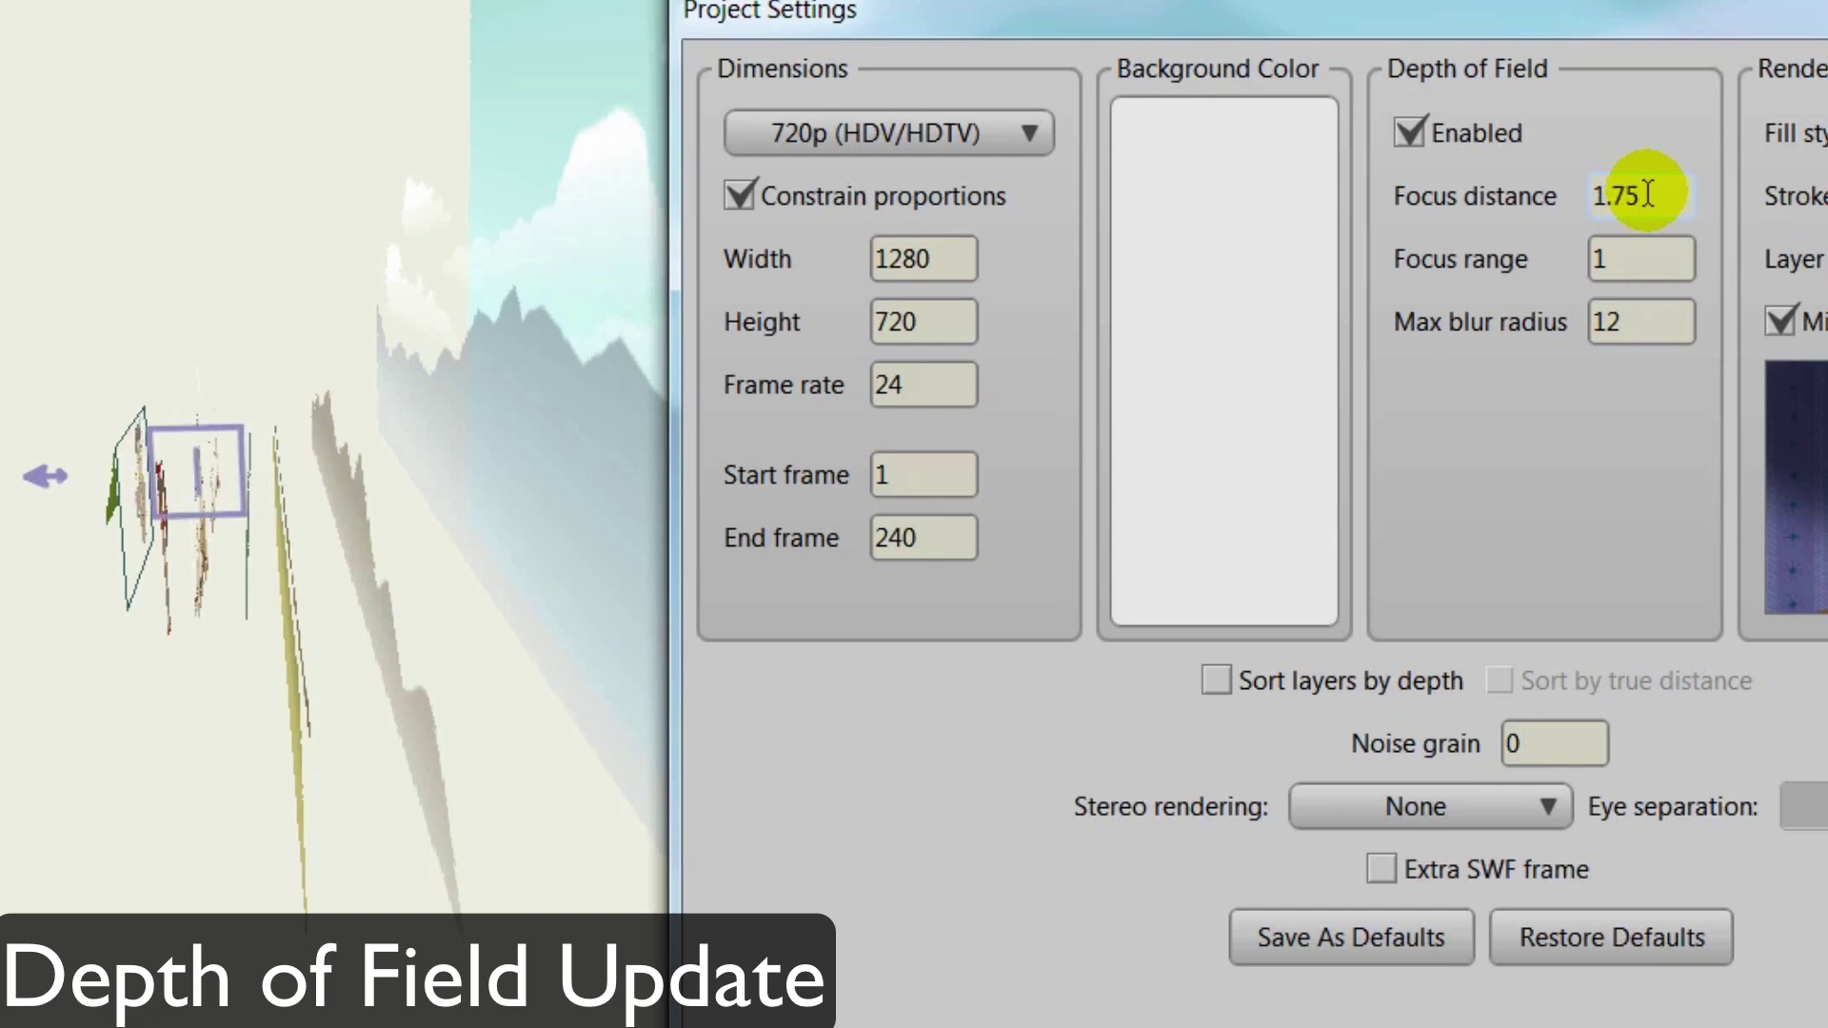
scroll(1647, 193, "up", 2)
scroll(1632, 228, "up", 1)
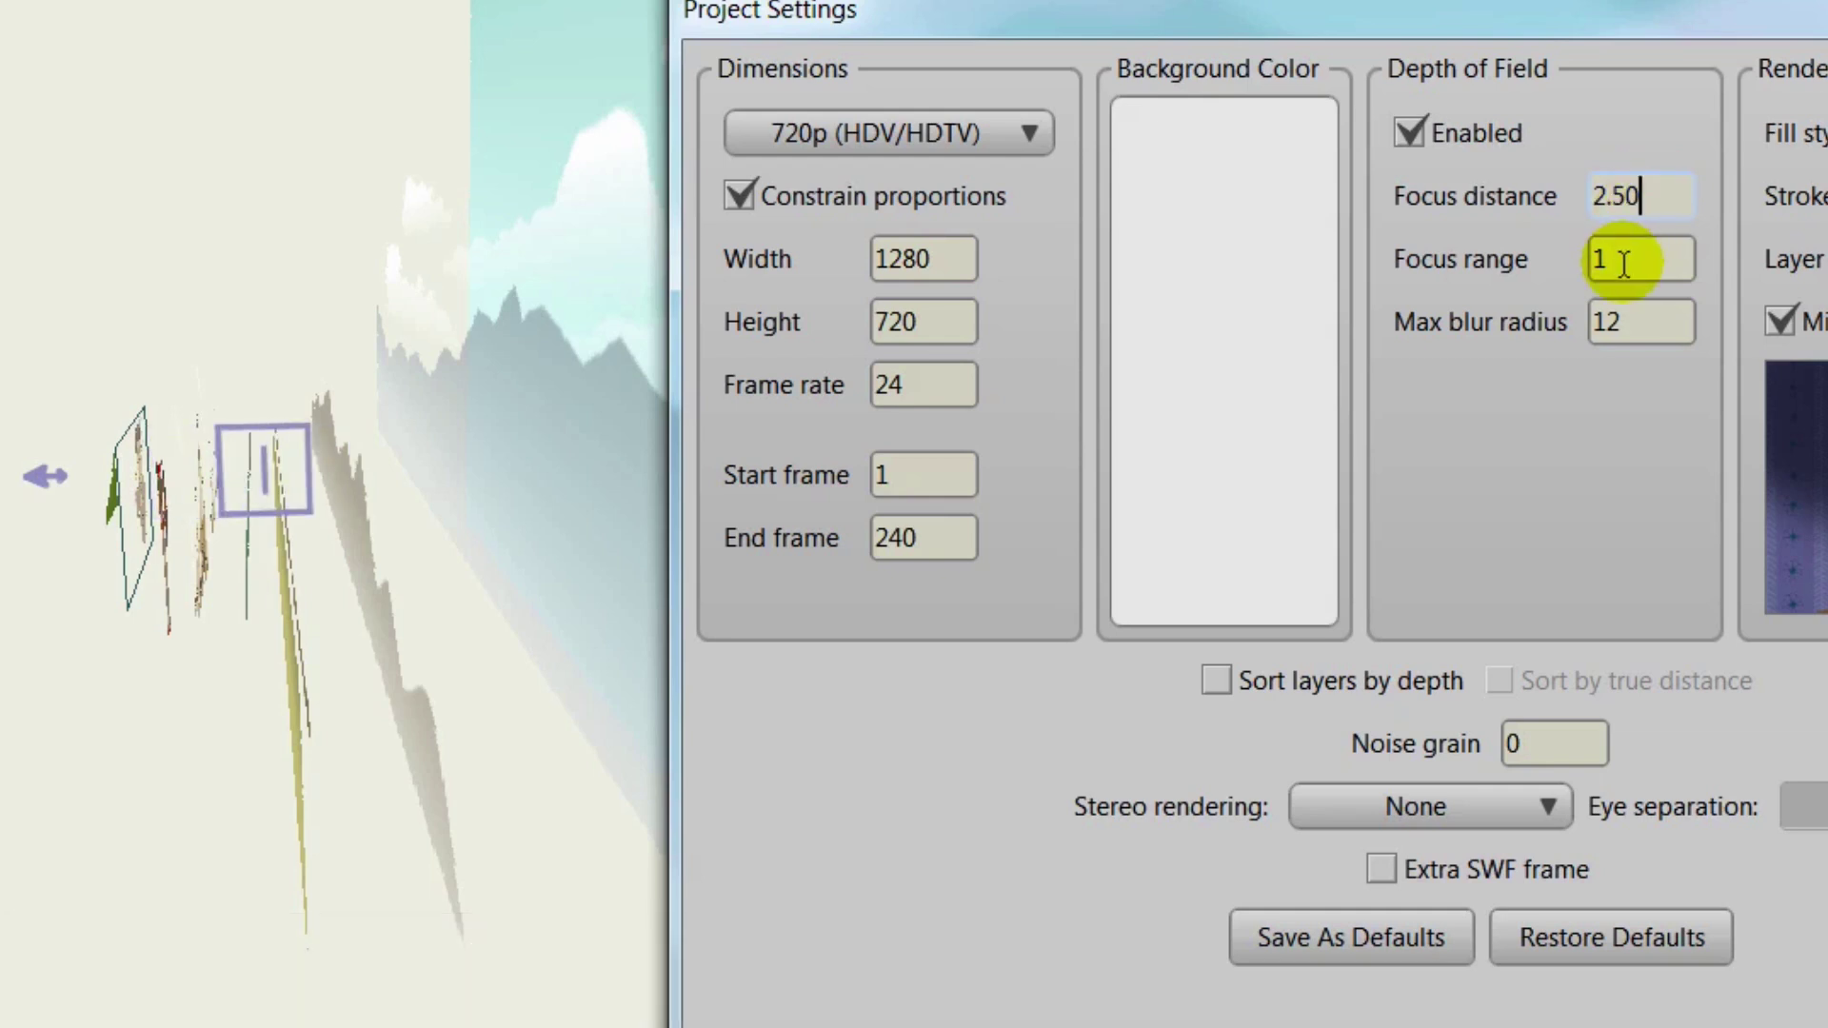
left_click(1623, 263)
scroll(1623, 263, "down", 2)
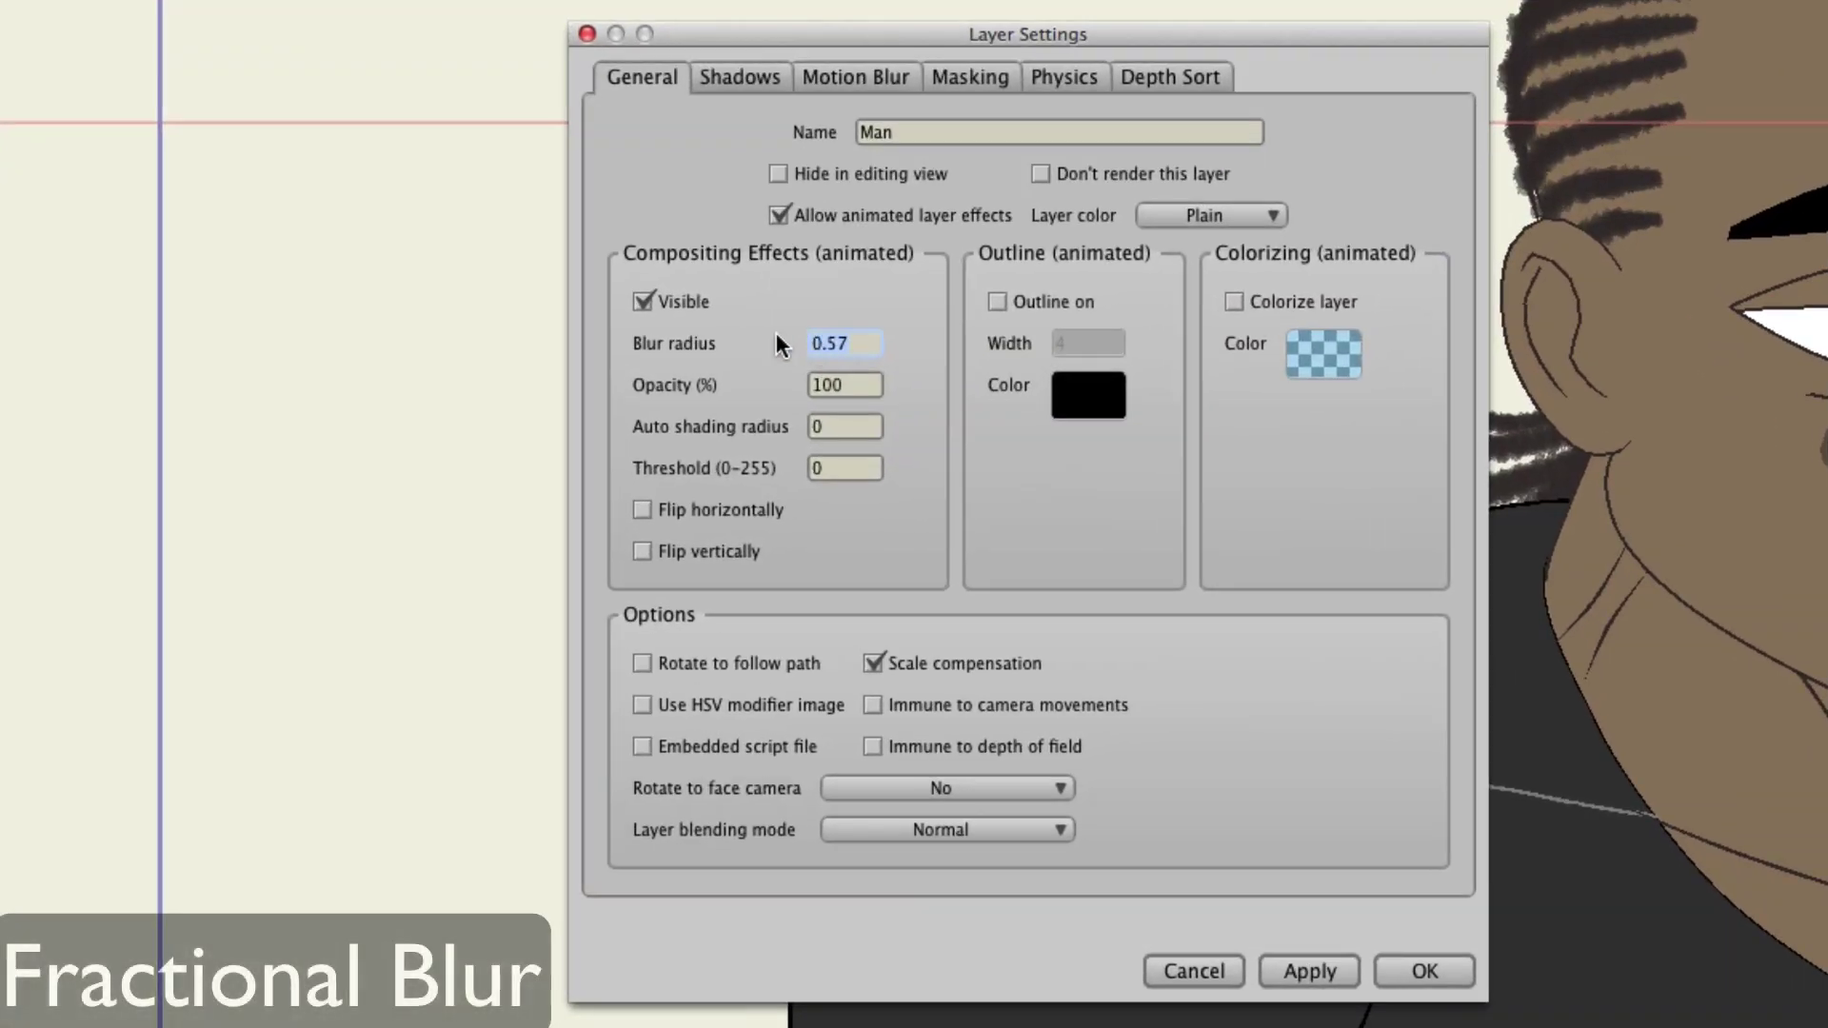
Apply a blur radius of 2 to the Man layer
type("2")
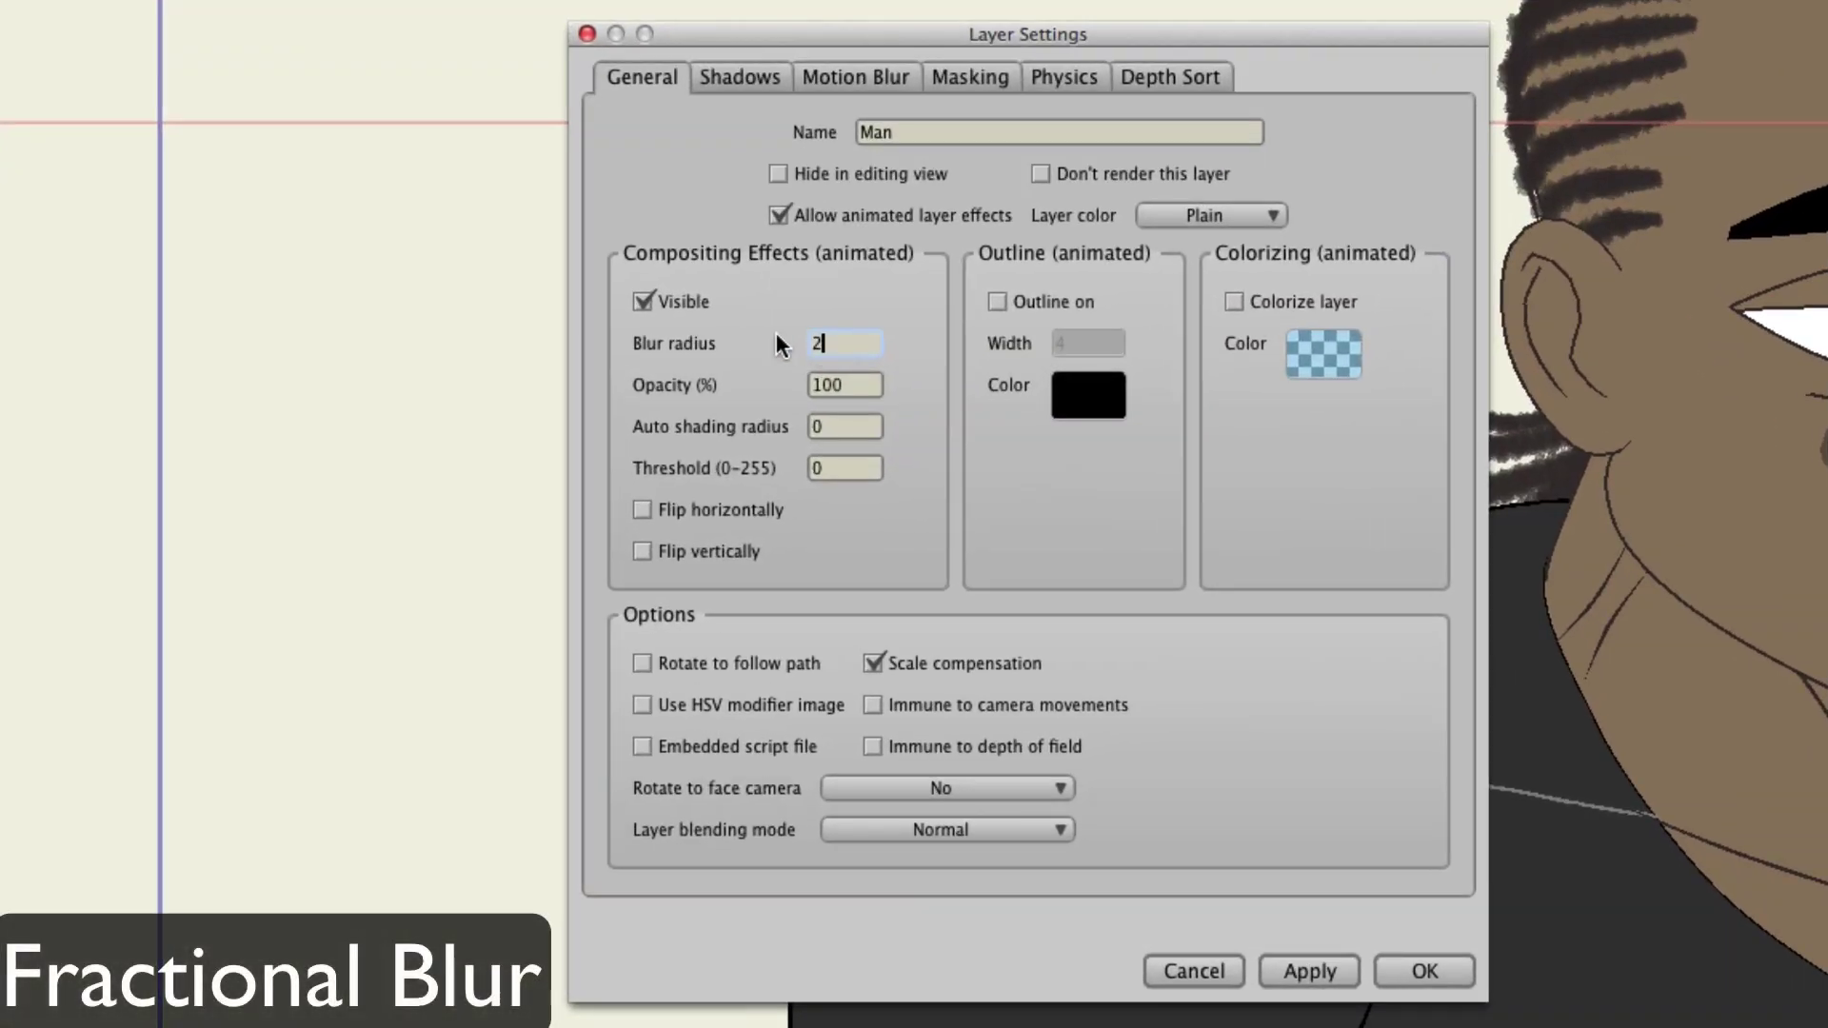
left_click(1325, 987)
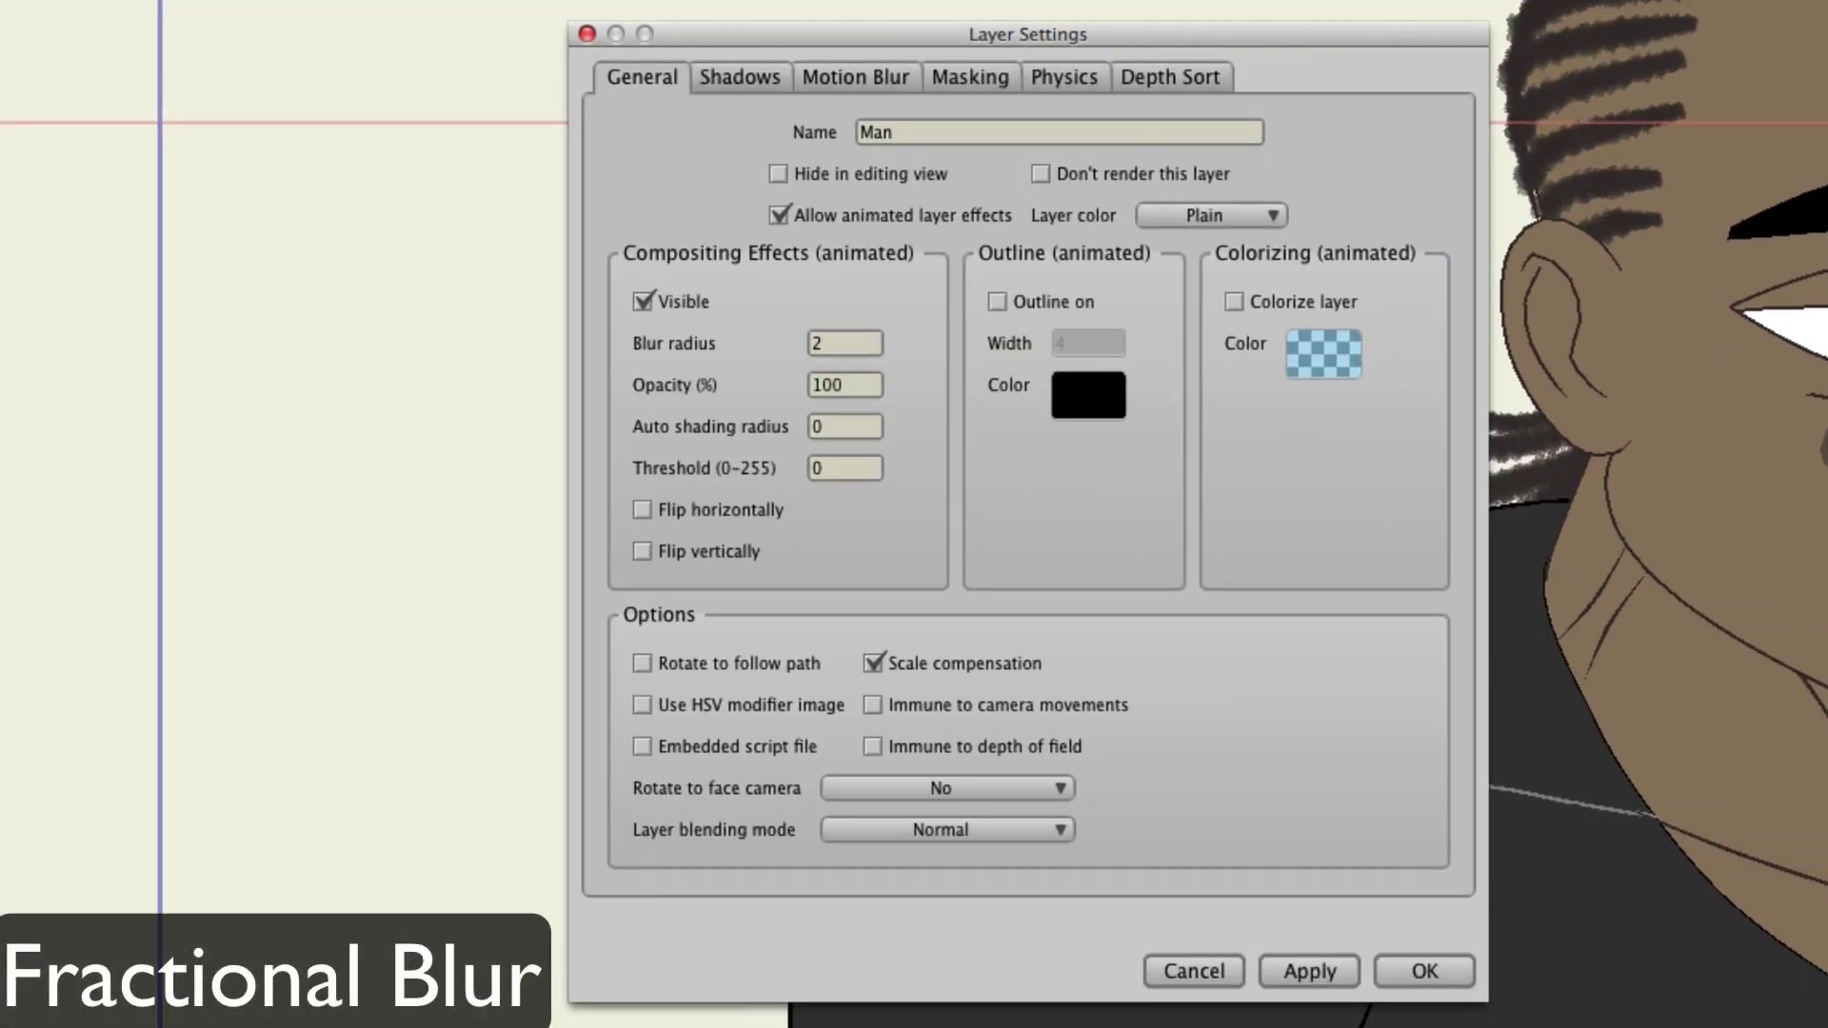